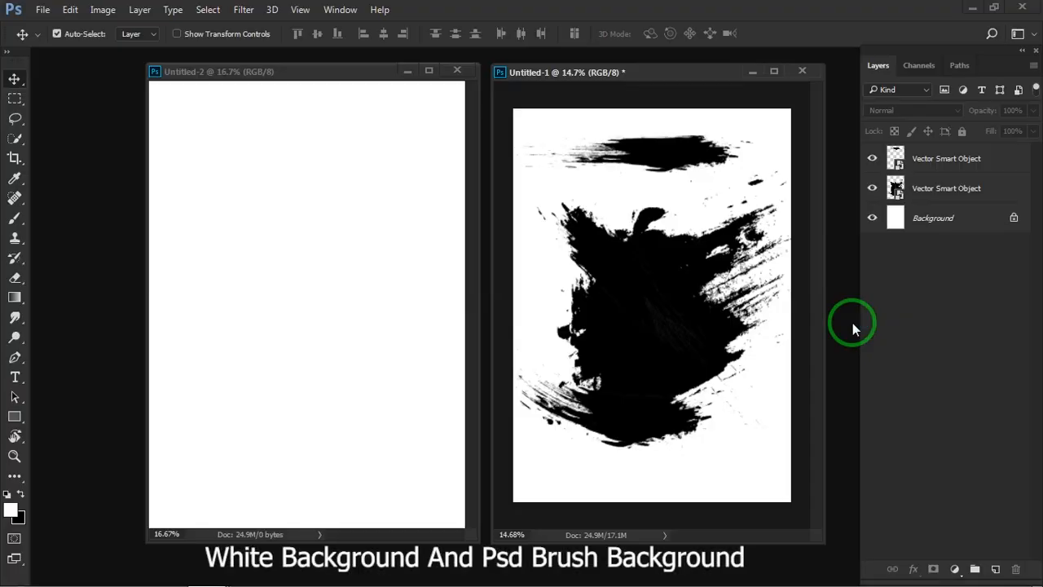
# - Copy both black brush-stroke layers from Untitled-1 into the white Untitled-2 document, keeping their layout on the page
pyautogui.moveTo(669, 75); pyautogui.dragTo(677, 58)
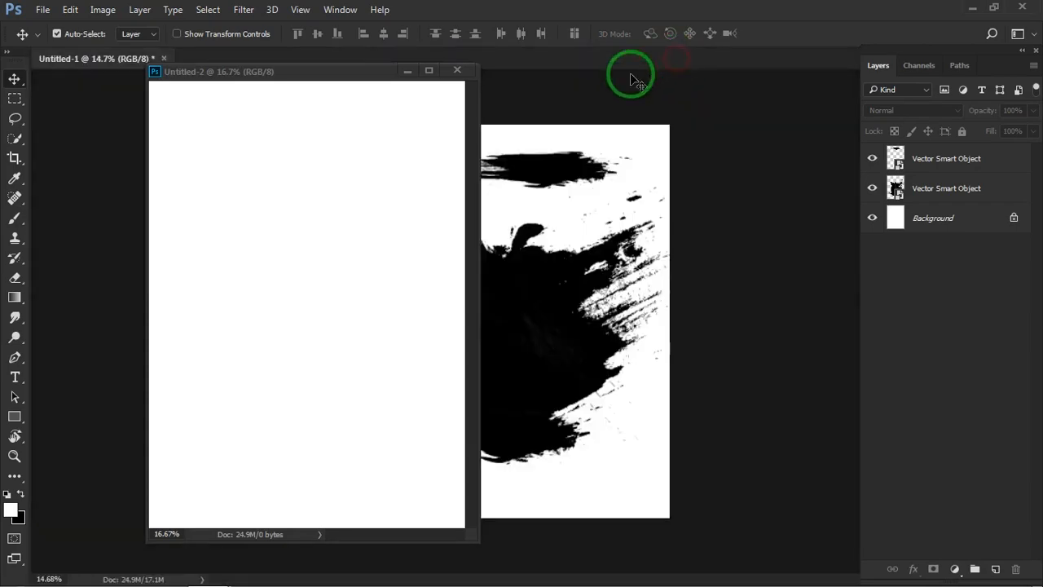
pyautogui.moveTo(346, 79); pyautogui.dragTo(363, 62)
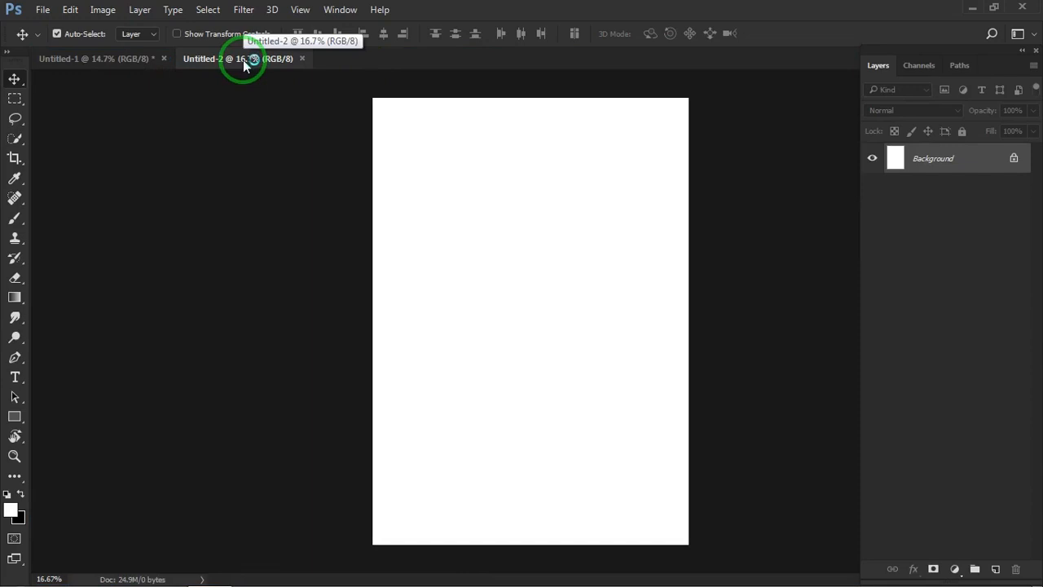
pyautogui.click(112, 59)
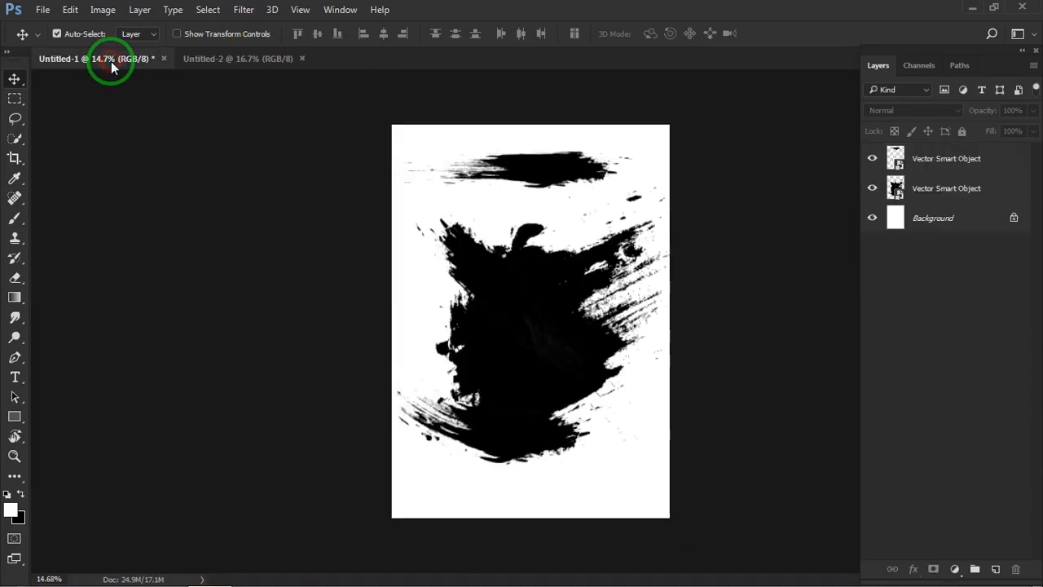
pyautogui.moveTo(115, 65); pyautogui.dragTo(94, 126)
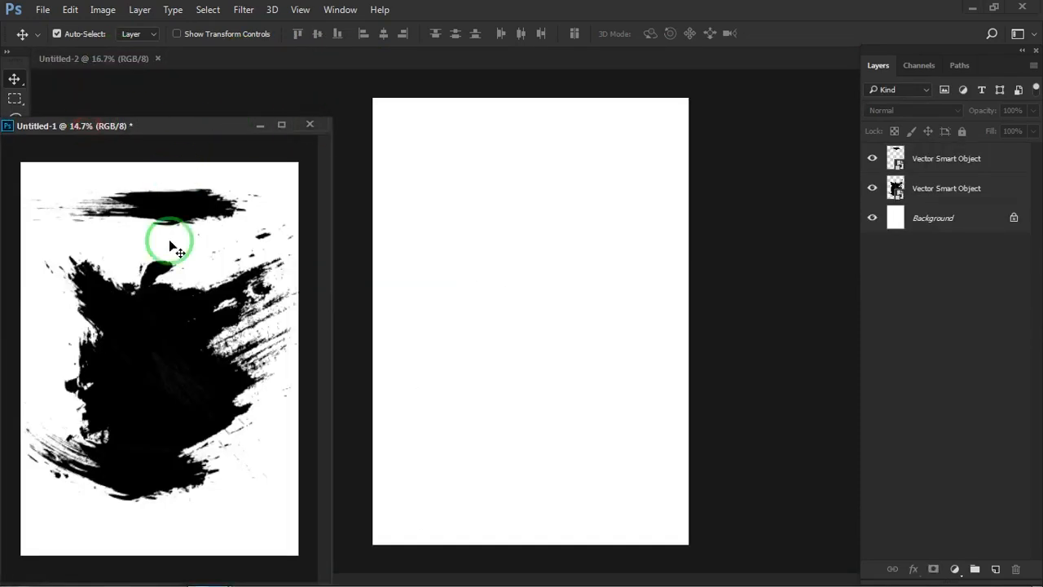
pyautogui.moveTo(161, 322); pyautogui.dragTo(509, 274)
pyautogui.moveTo(165, 219)
pyautogui.mouseDown()
pyautogui.moveTo(500, 141)
pyautogui.moveTo(459, 157)
pyautogui.mouseUp()
# - Close Untitled-1 without saving and hide the upper brush-stroke layer in Untitled-2
pyautogui.click(309, 126)
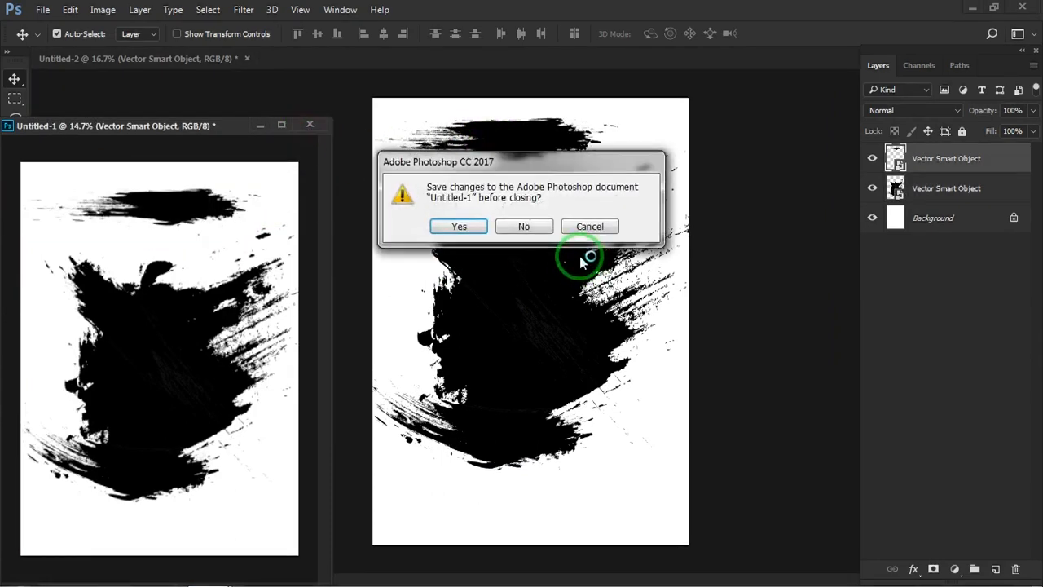
pyautogui.click(525, 227)
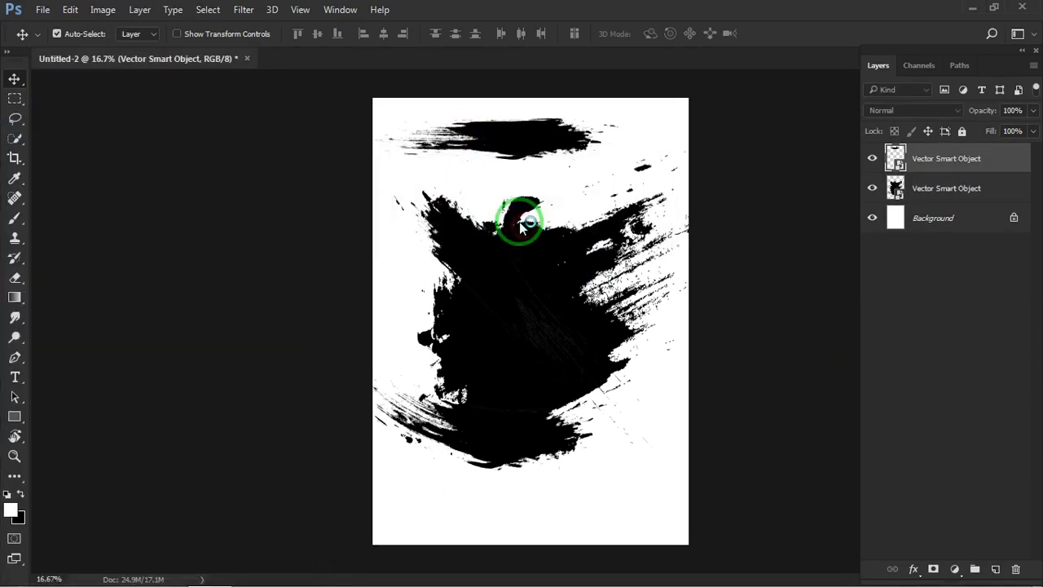
pyautogui.click(871, 158)
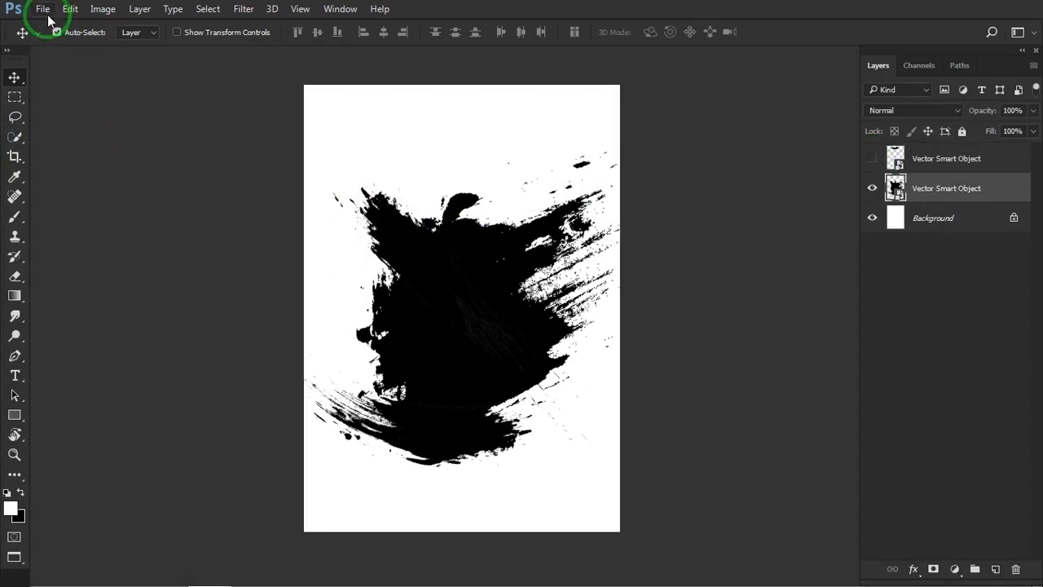
# - Open the orange van beach photo from New folder 1 on Removable Disk (I:)
pyautogui.click(44, 10)
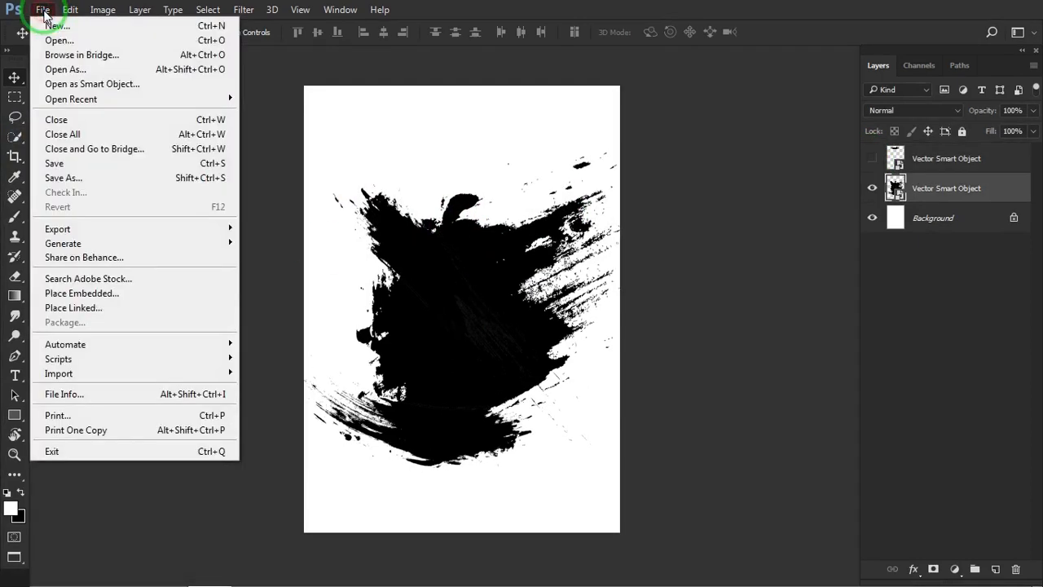
pyautogui.click(50, 39)
pyautogui.moveTo(121, 181); pyautogui.dragTo(122, 247)
pyautogui.click(77, 274)
pyautogui.doubleClick(176, 212)
pyautogui.click(444, 63)
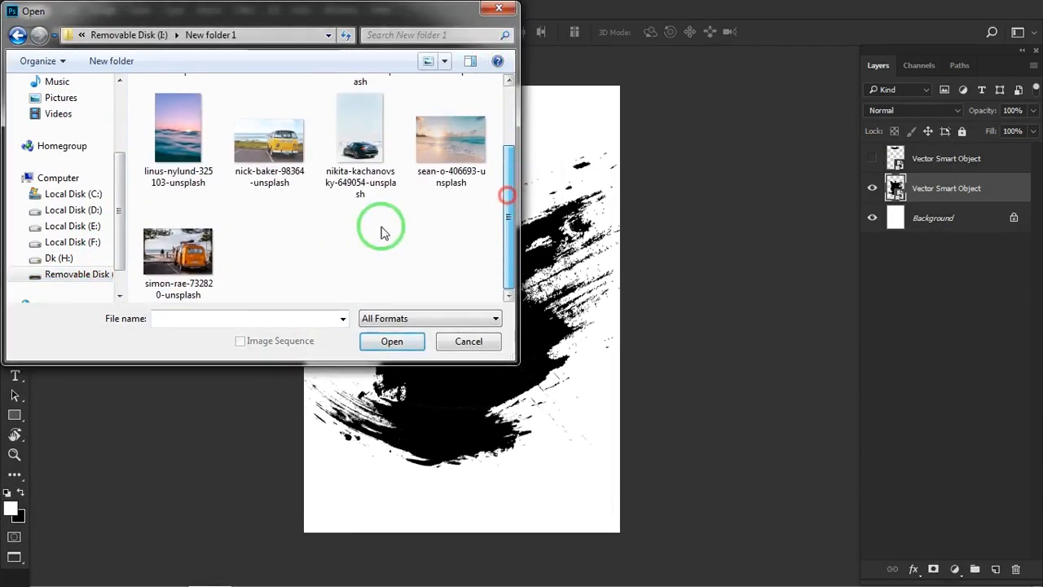
pyautogui.click(160, 273)
pyautogui.click(391, 341)
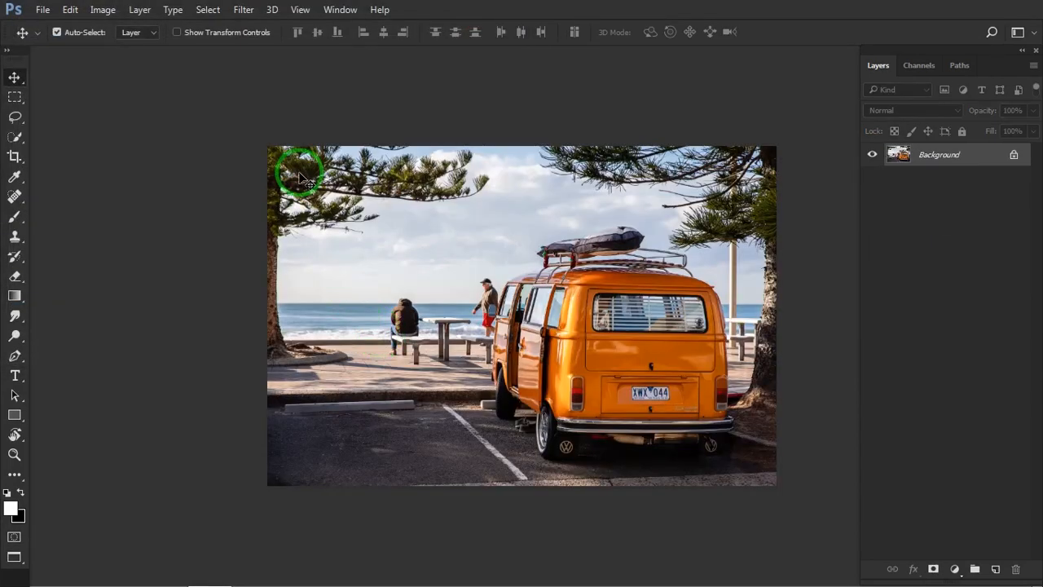
# - Convert the van photo's locked background into a regular layer with Normal mode and 100% opacity
pyautogui.click(70, 10)
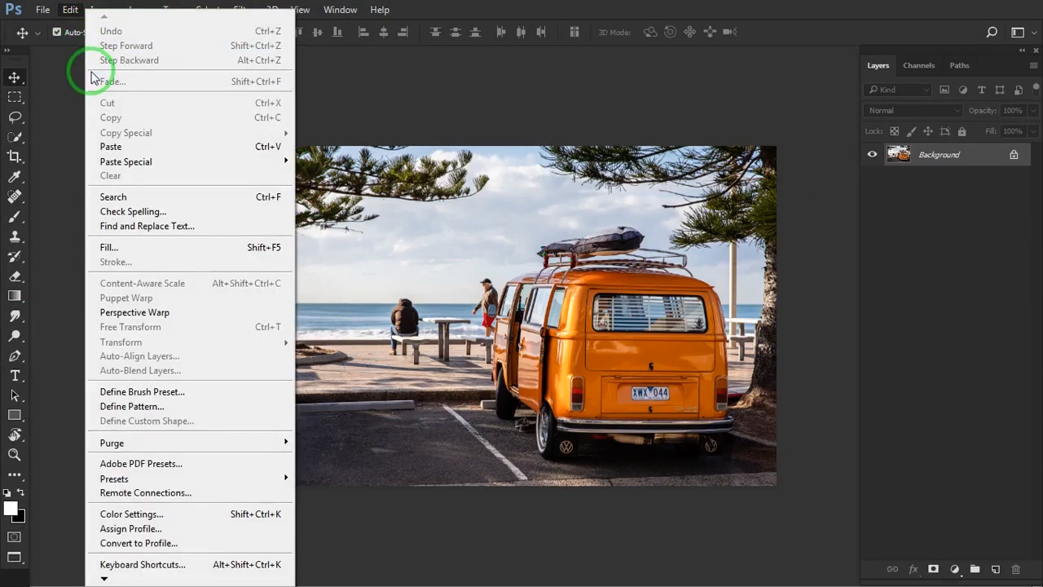
pyautogui.doubleClick(991, 162)
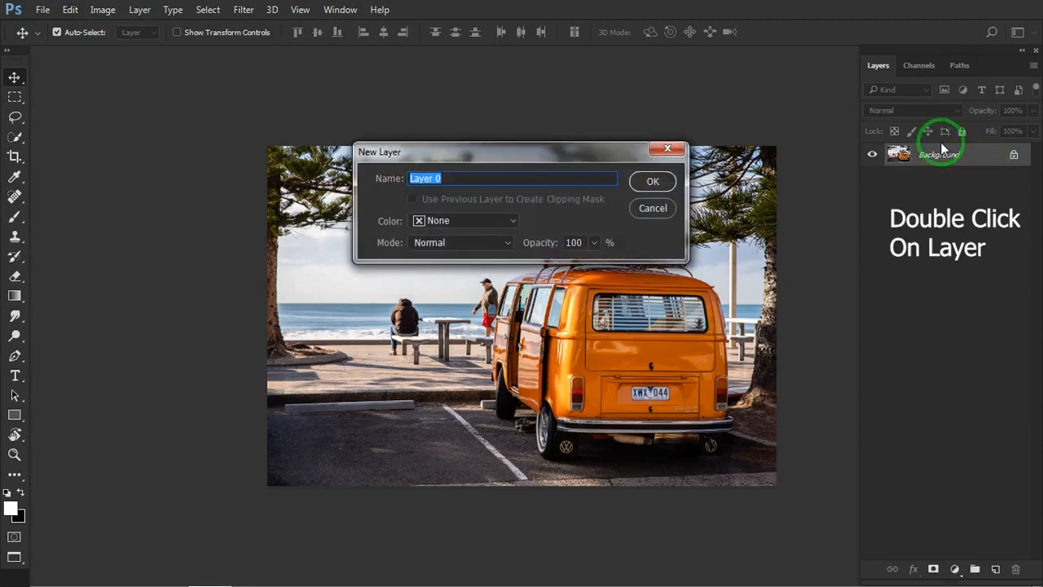
pyautogui.click(652, 182)
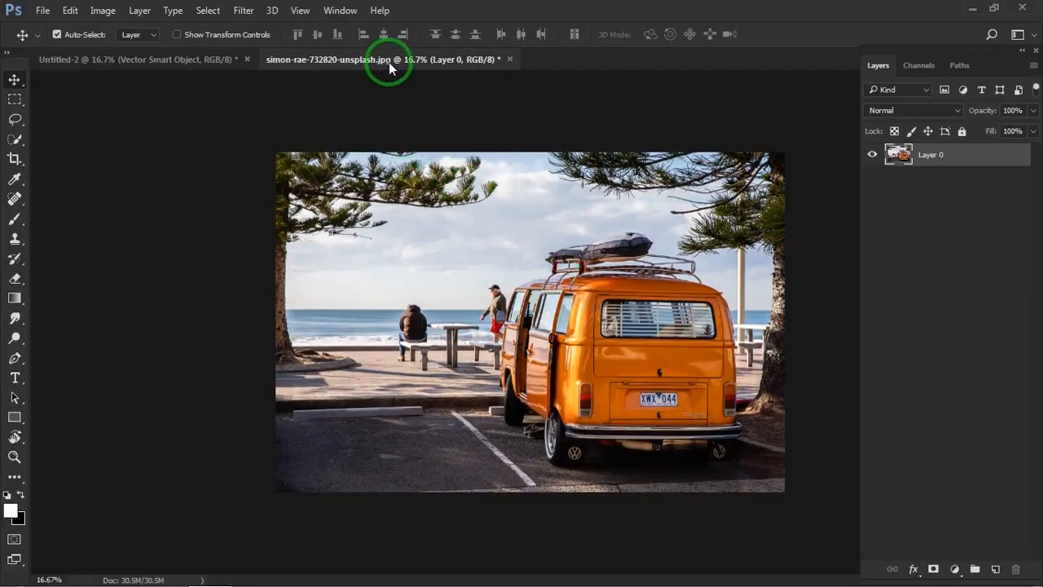
# - Copy the van photo into Untitled-2 above the large brush-stroke layer and close the source photo without saving
pyautogui.moveTo(391, 60); pyautogui.dragTo(216, 125)
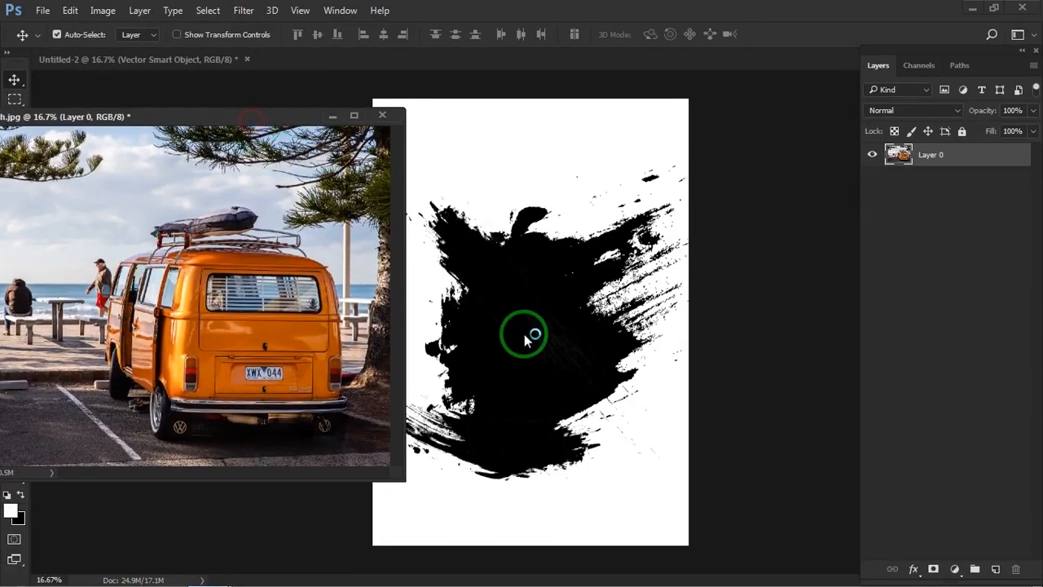
pyautogui.click(521, 328)
pyautogui.moveTo(363, 330); pyautogui.dragTo(542, 285)
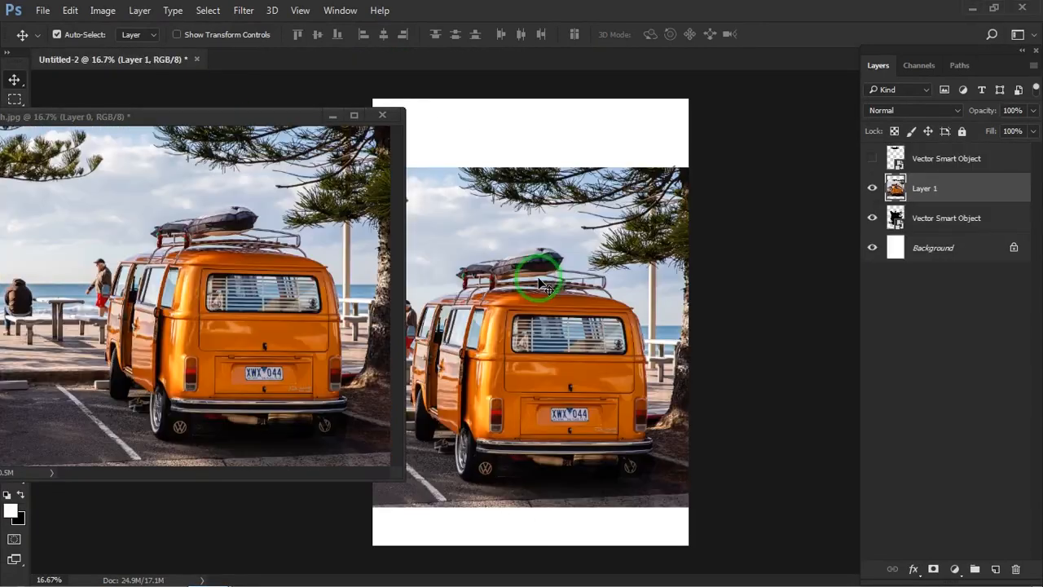
pyautogui.click(386, 119)
pyautogui.click(526, 226)
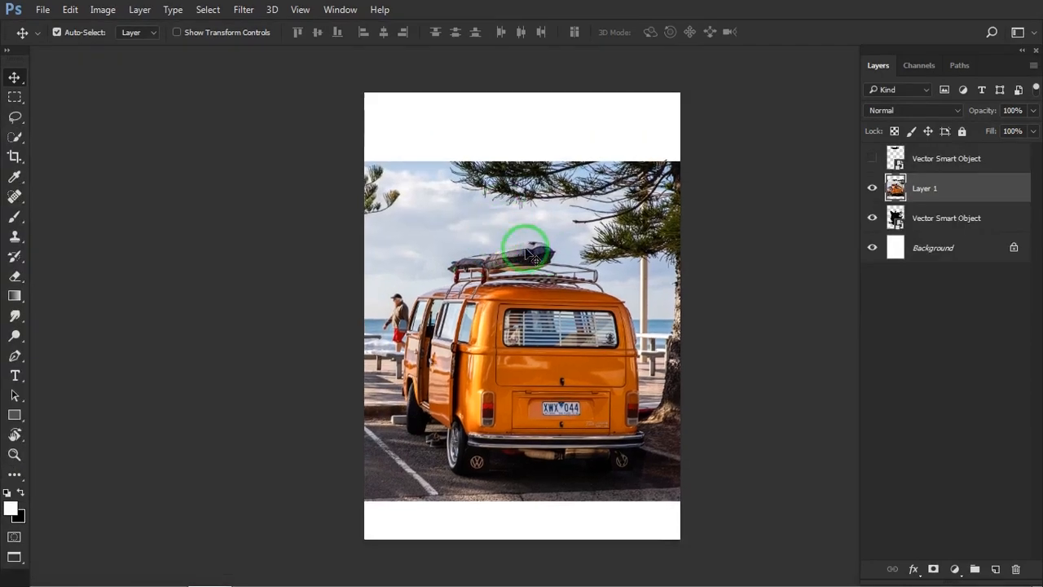
# - Clip the van photo to the large brush-stroke layer below it with a clipping mask
pyautogui.moveTo(548, 256); pyautogui.dragTo(494, 231)
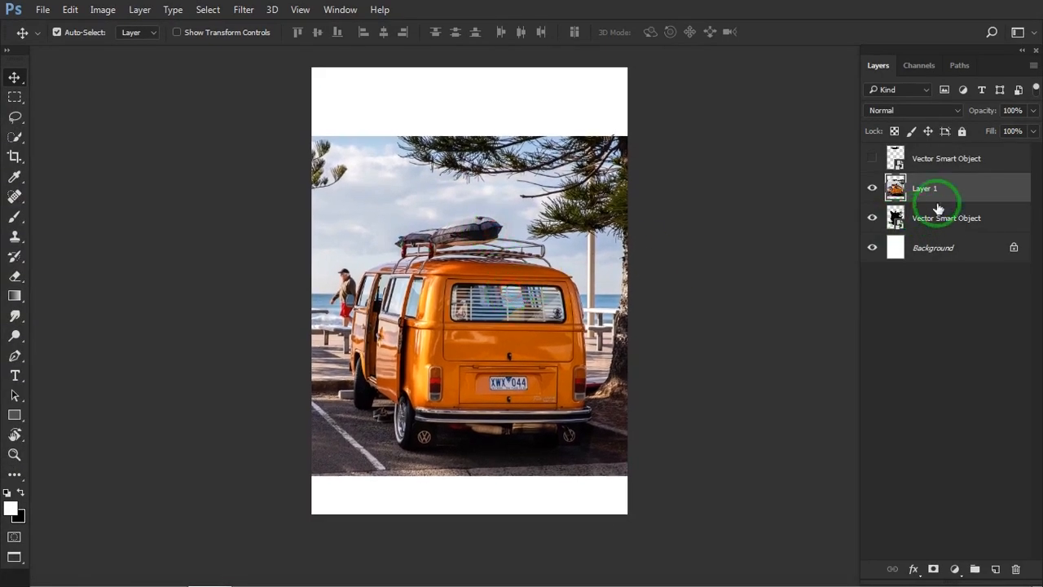
pyautogui.rightClick(939, 210)
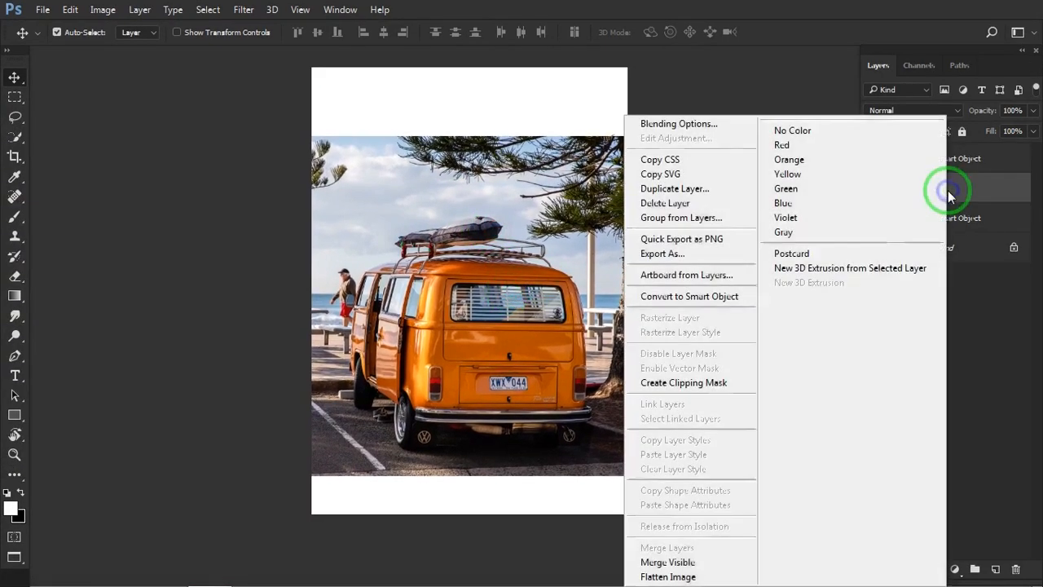
pyautogui.click(679, 383)
# - Scale the clipped van photo to about 73%, flip it horizontally and position it over the lower part of the brush stroke
pyautogui.hotkey('ctrl', 't')
pyautogui.moveTo(635, 136); pyautogui.dragTo(566, 185)
pyautogui.moveTo(495, 246); pyautogui.dragTo(600, 244)
pyautogui.rightClick(474, 317)
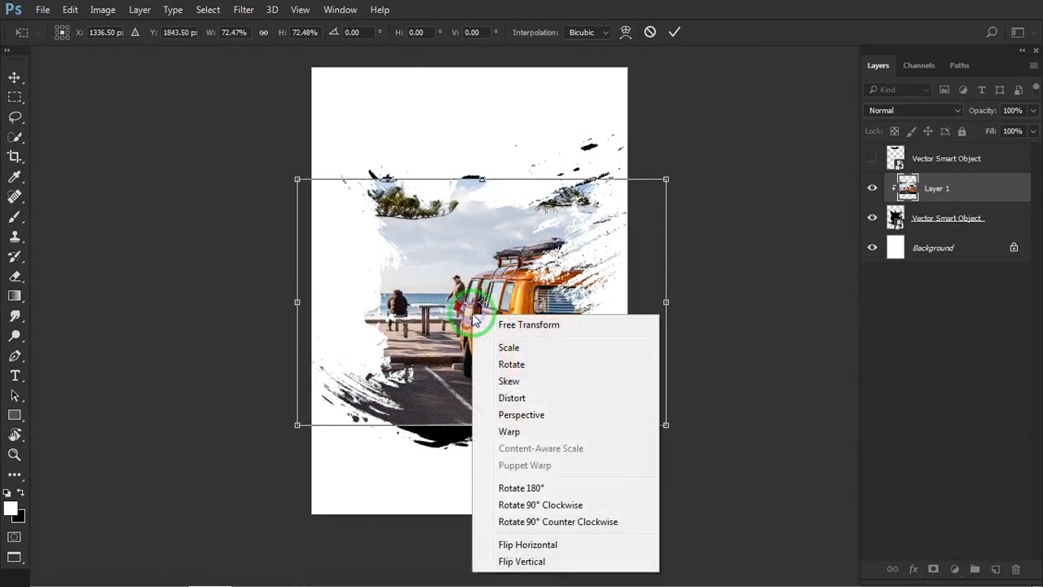
pyautogui.click(534, 545)
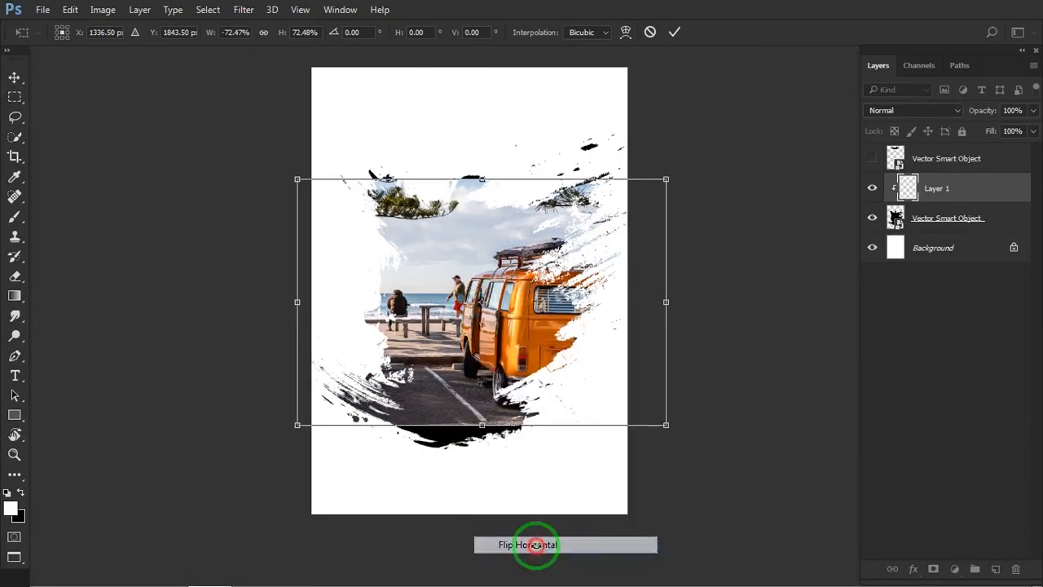
pyautogui.moveTo(566, 293); pyautogui.dragTo(600, 286)
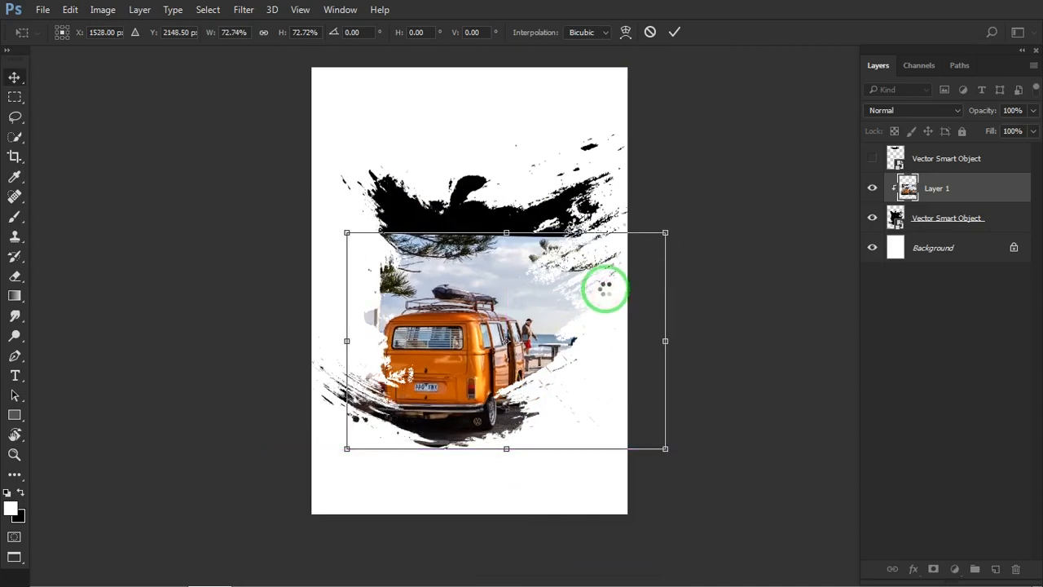
pyautogui.doubleClick(601, 291)
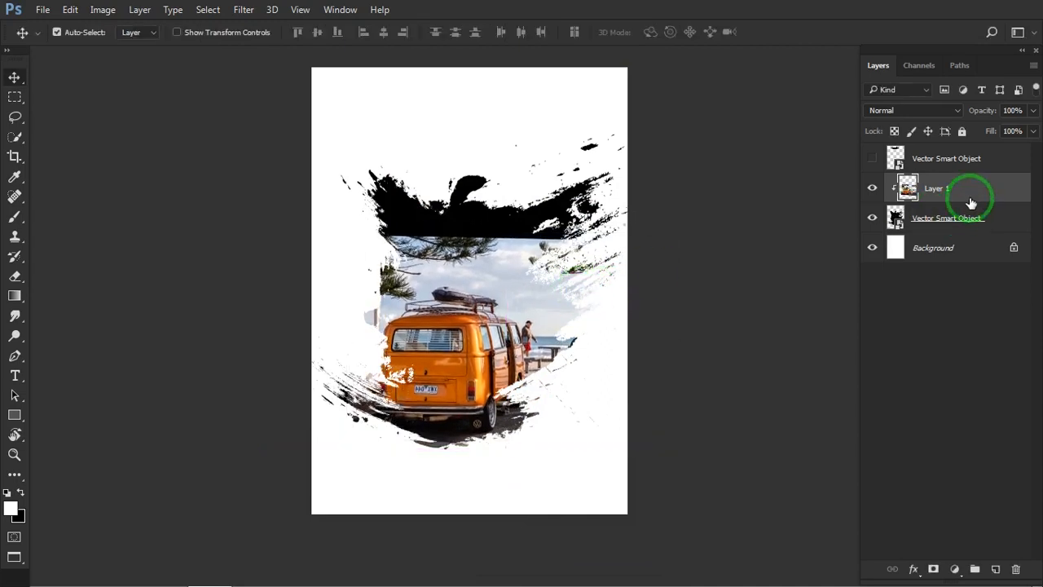
# - Duplicate the van photo layer and clip the copy to the brush stroke as well
pyautogui.hotkey('ctrl', 'j')
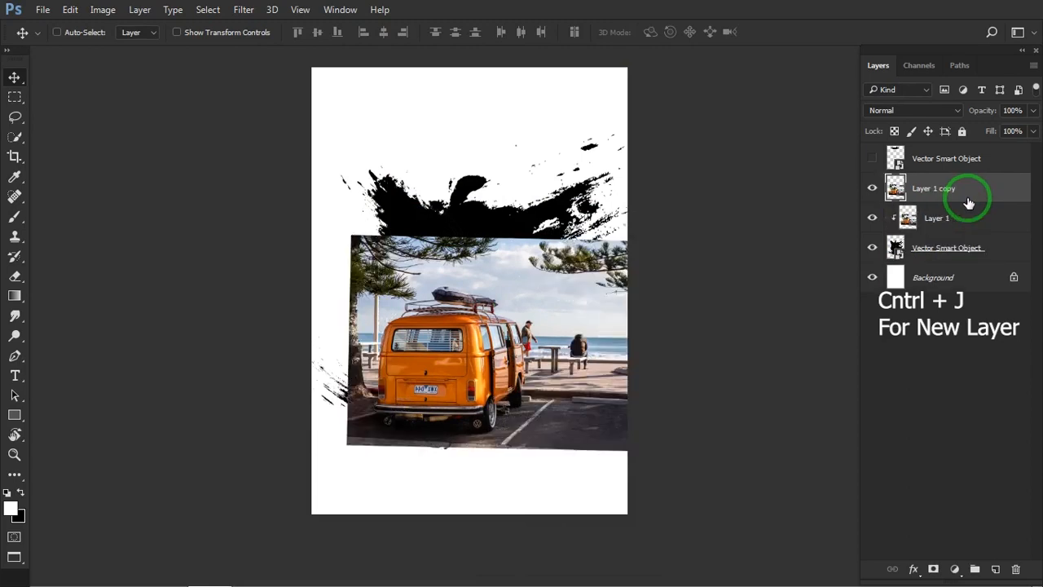
pyautogui.rightClick(964, 196)
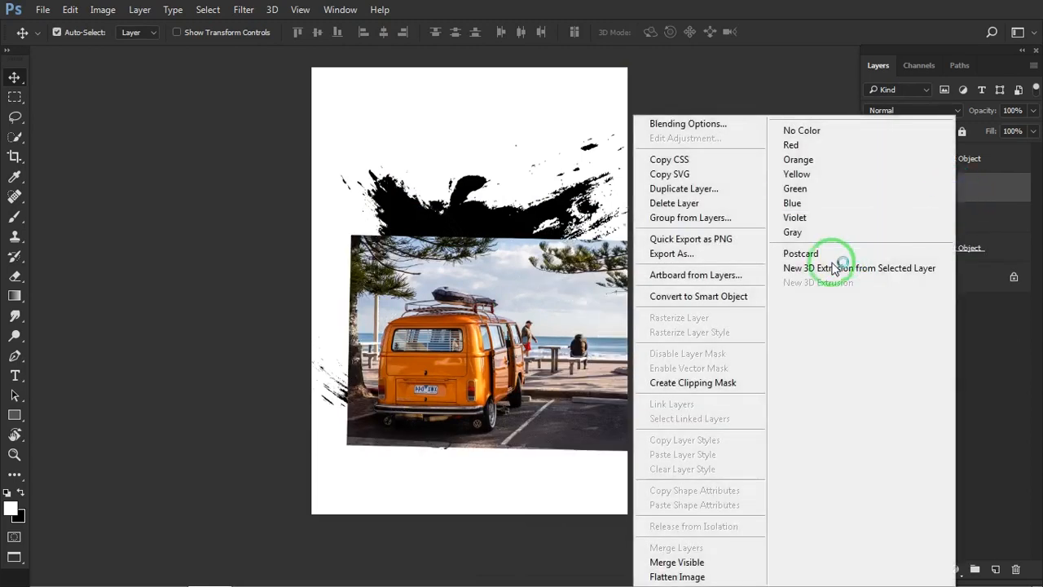
pyautogui.click(705, 382)
# - Apply a Gaussian Blur with a radius of 173.3 pixels to the lower van photo, Layer 1
pyautogui.click(917, 228)
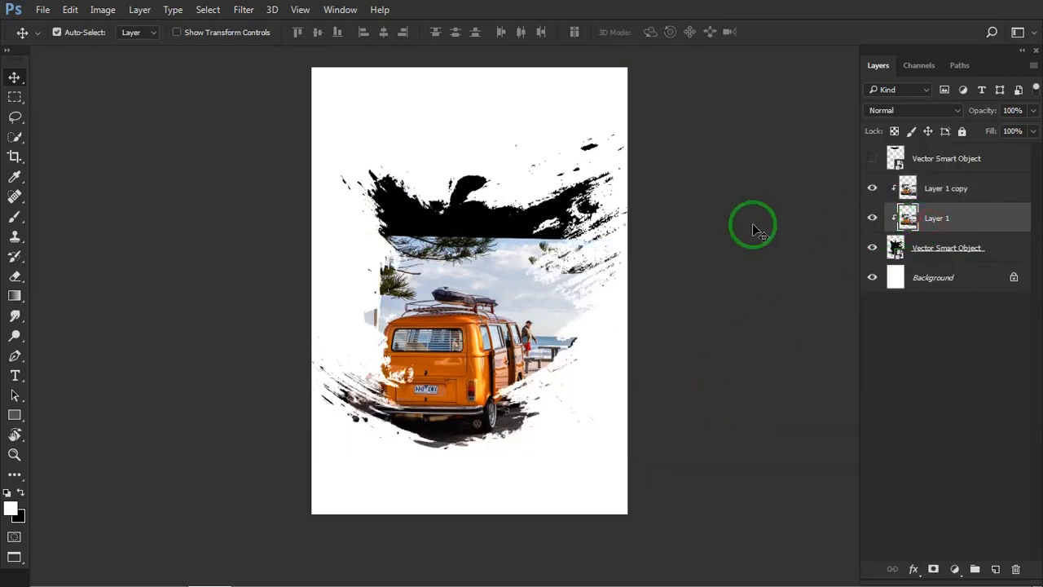
pyautogui.click(257, 11)
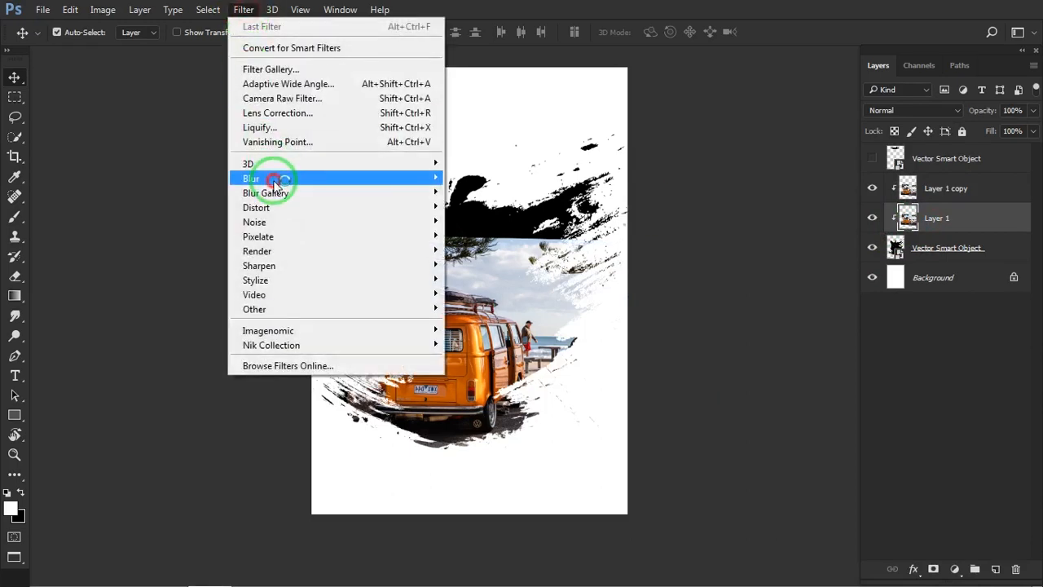
pyautogui.moveTo(274, 176)
pyautogui.click(500, 237)
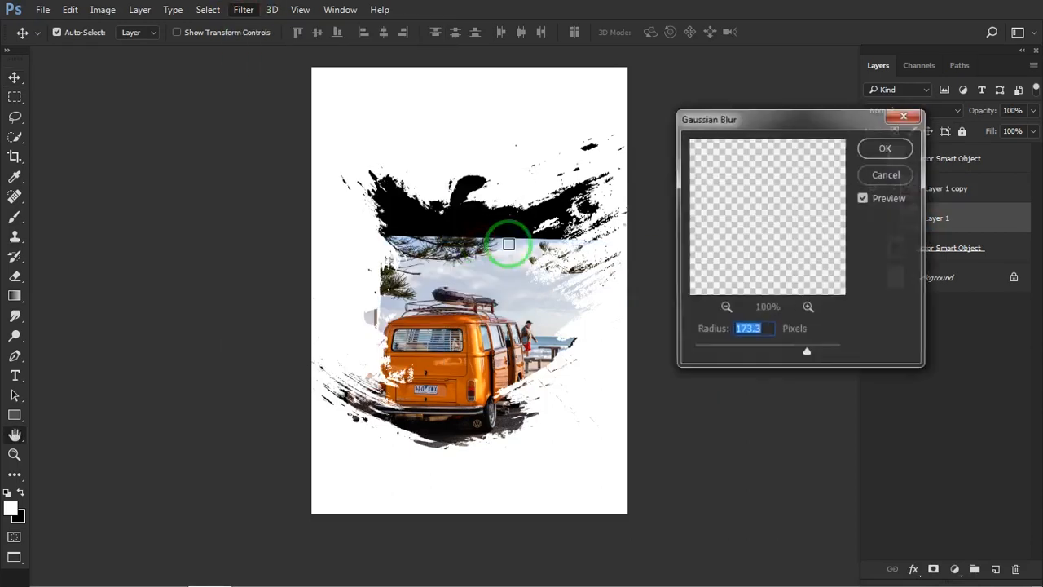
pyautogui.press('Return')
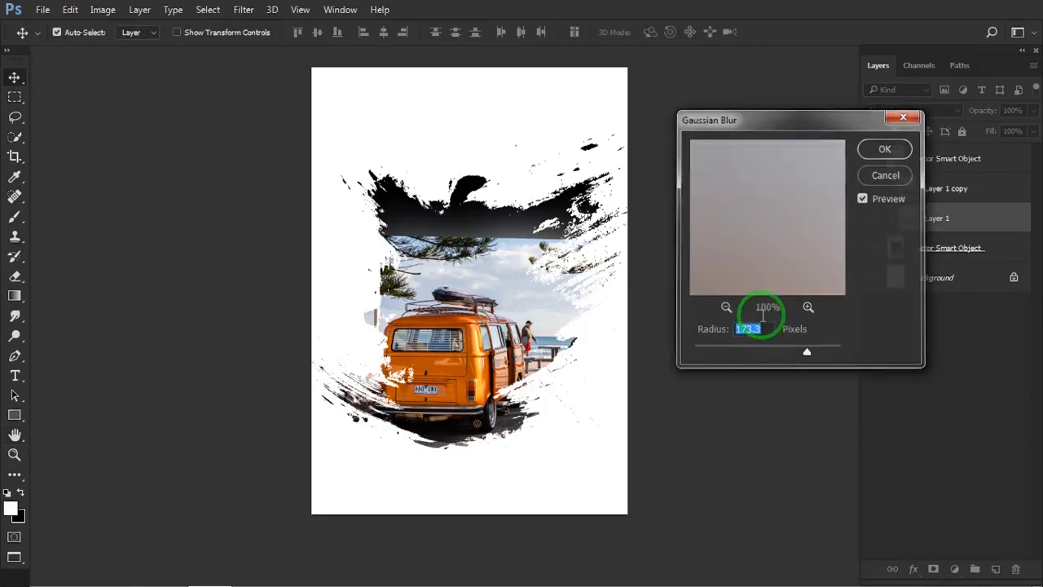
# - Enlarge the blurred Layer 1 to about 134% so it covers the whole brush stroke
pyautogui.hotkey('ctrl', 't')
pyautogui.moveTo(666, 177); pyautogui.dragTo(614, 204)
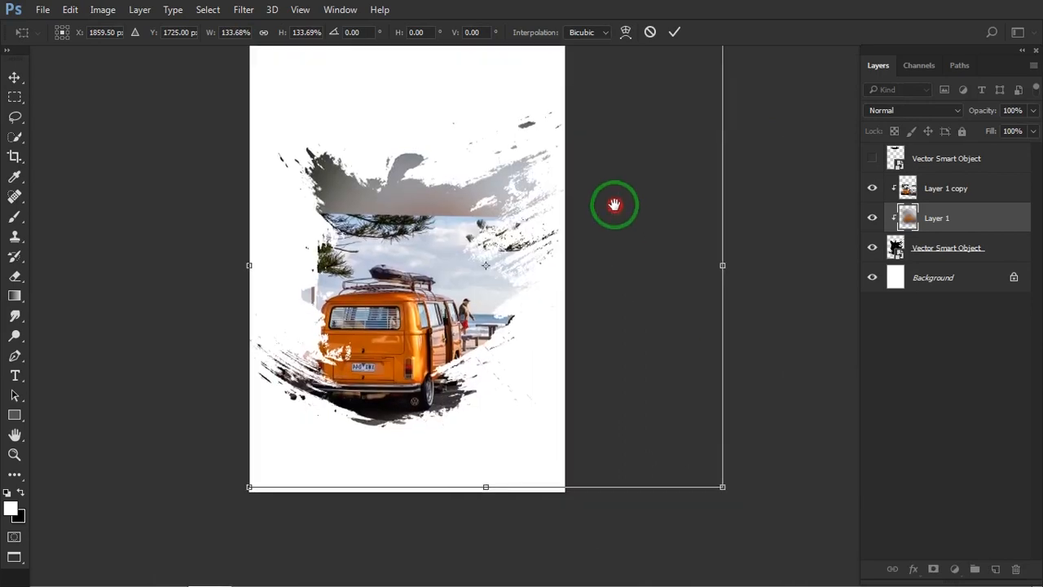
pyautogui.click(674, 31)
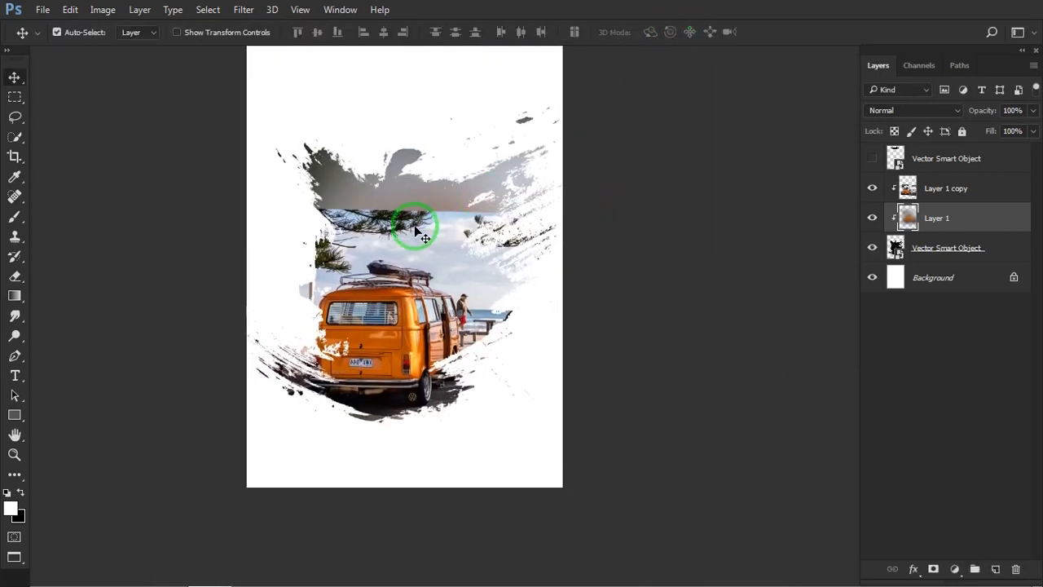
# - Erase the upper edge and sky of Layer 1 copy with a soft eraser to blend it into the blurred layer
pyautogui.moveTo(416, 232); pyautogui.dragTo(424, 235)
pyautogui.click(426, 238)
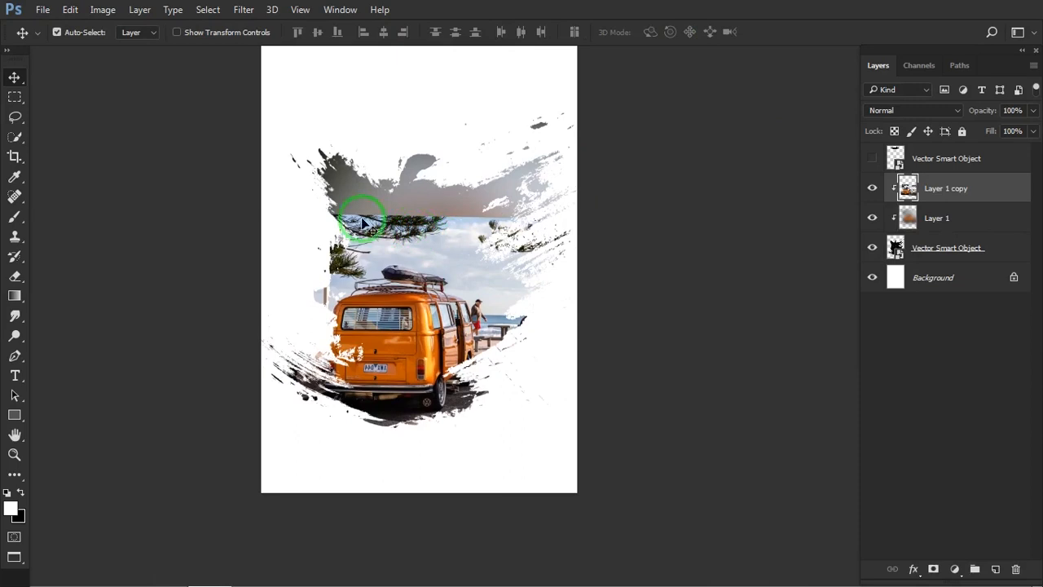
pyautogui.click(19, 273)
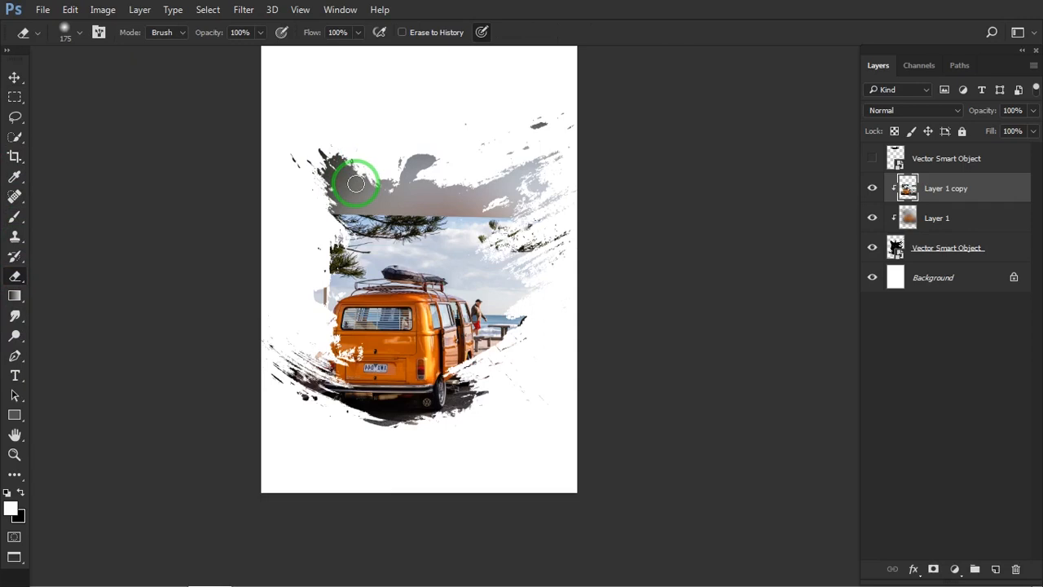
pyautogui.moveTo(353, 186)
pyautogui.mouseDown()
pyautogui.moveTo(337, 187)
pyautogui.moveTo(555, 196)
pyautogui.moveTo(312, 205)
pyautogui.moveTo(396, 198)
pyautogui.moveTo(408, 208)
pyautogui.moveTo(541, 187)
pyautogui.mouseUp()
pyautogui.click(15, 77)
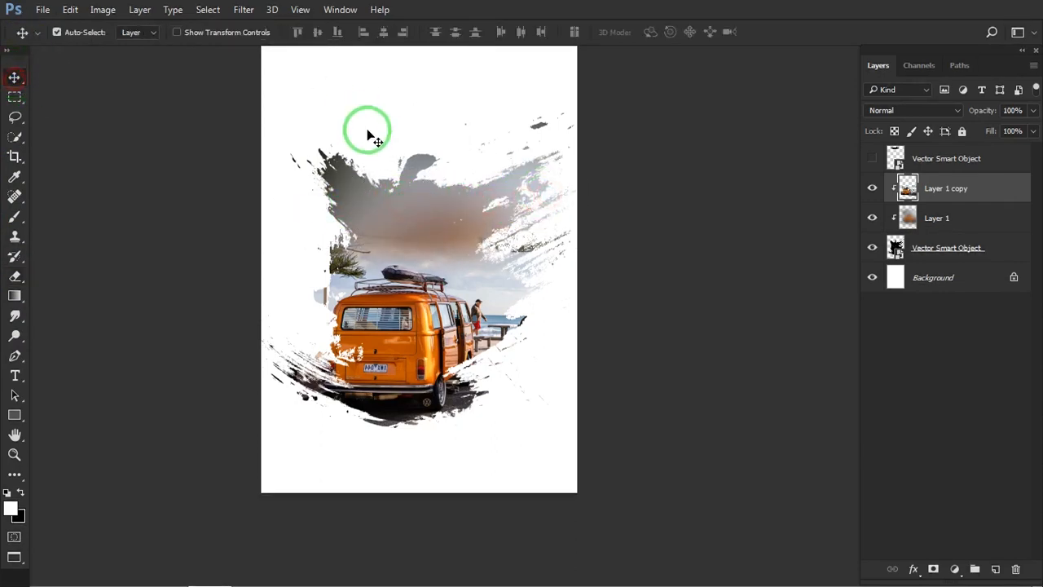
# - Open the palm tree photo and bring it into the poster as a new layer above Layer 1 copy
pyautogui.moveTo(370, 132); pyautogui.dragTo(384, 149)
pyautogui.click(42, 10)
pyautogui.click(48, 38)
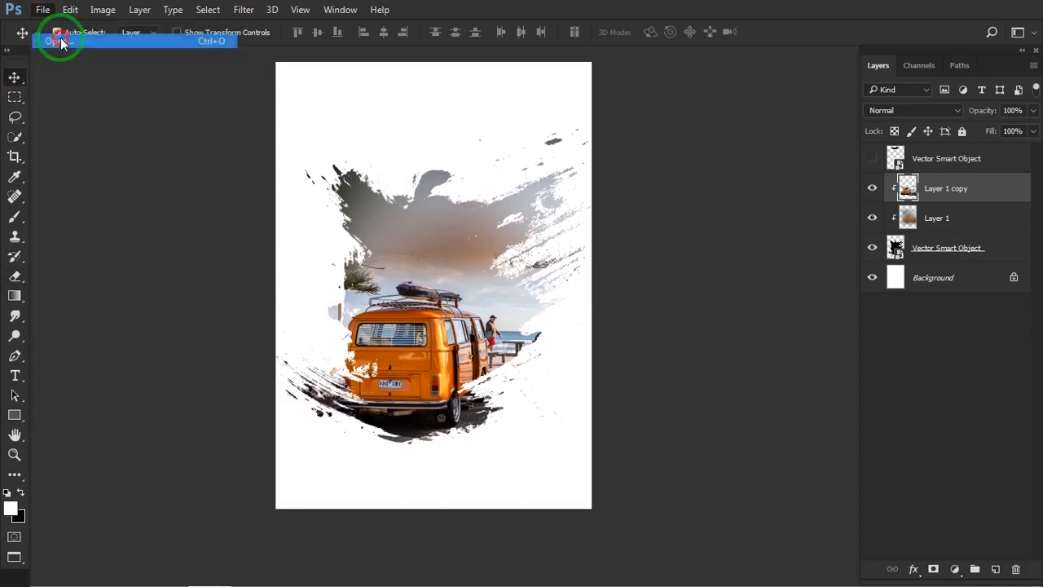
pyautogui.scroll(-2, 514, 181)
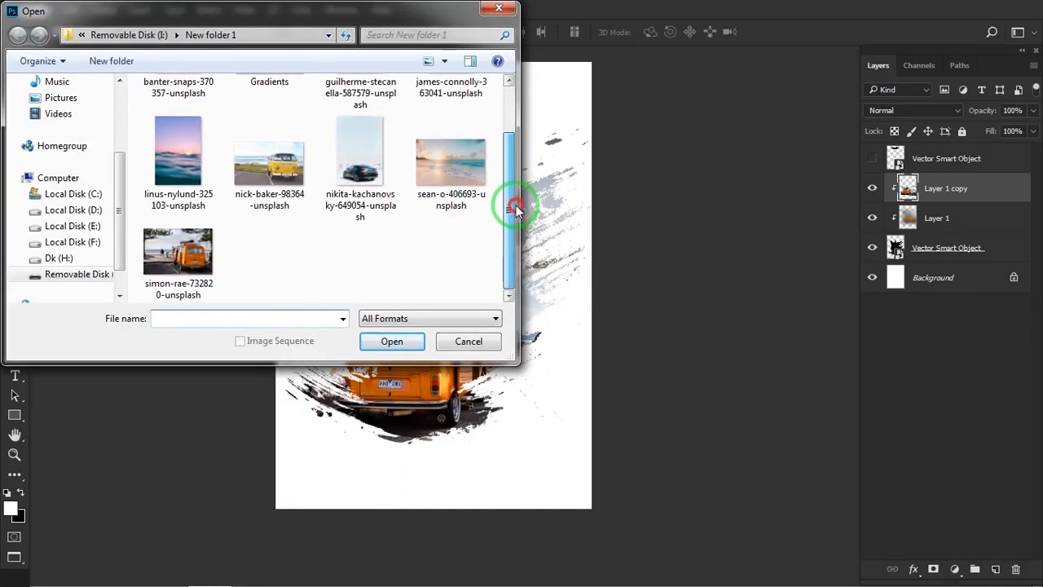
pyautogui.scroll(2, 517, 200)
pyautogui.click(471, 101)
pyautogui.click(392, 341)
pyautogui.moveTo(251, 282); pyautogui.dragTo(472, 257)
pyautogui.click(255, 142)
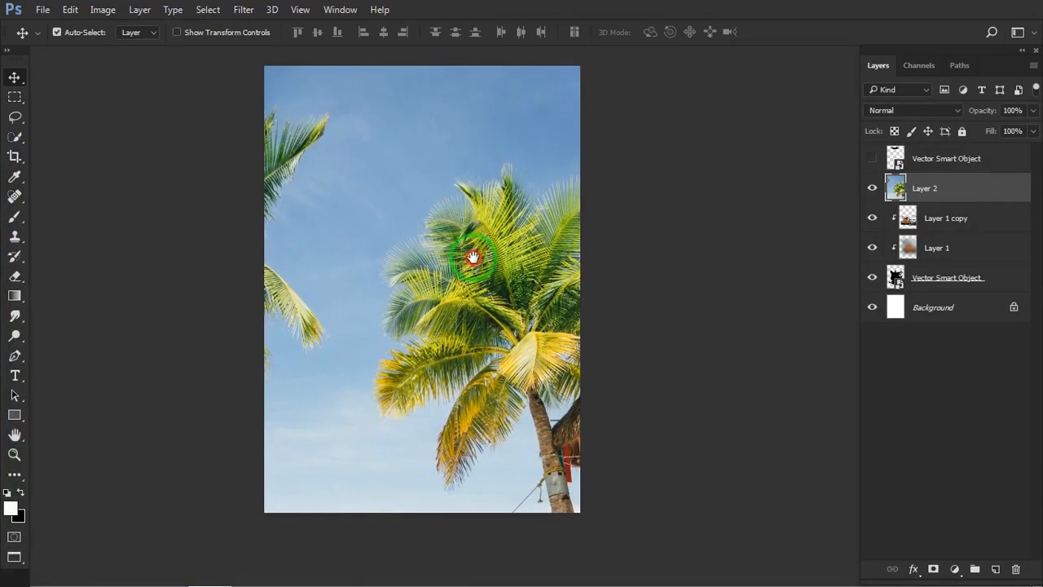
# - Clip the palm tree layer, Layer 2, to the brush stroke and move it below Layer 1 copy
pyautogui.rightClick(921, 191)
pyautogui.click(676, 378)
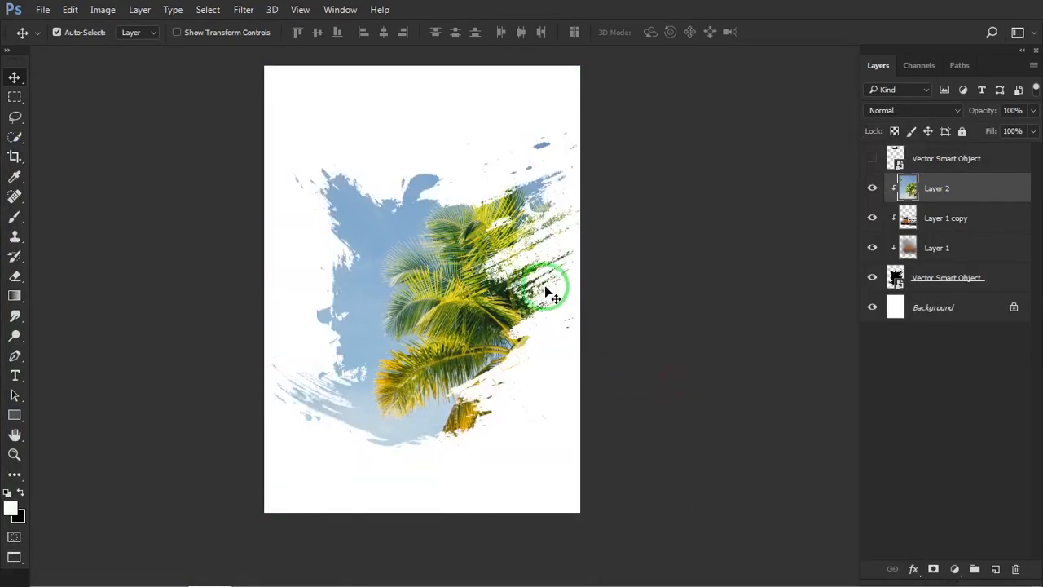
pyautogui.moveTo(950, 196); pyautogui.dragTo(952, 237)
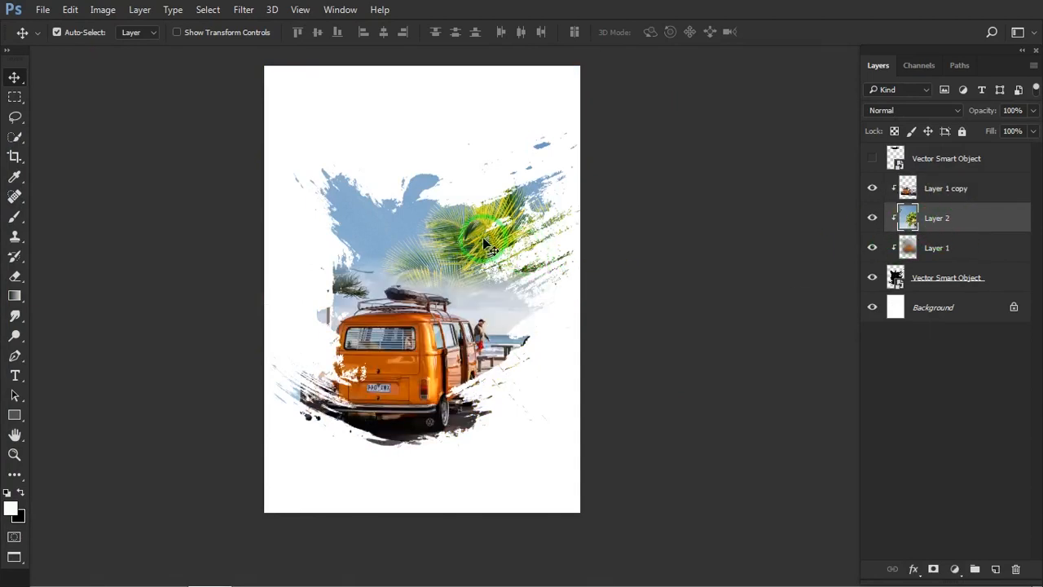
# - Scale Layer 2 down to about 45% and position its palm trees in the sky behind the van
pyautogui.hotkey('ctrl', 't')
pyautogui.moveTo(489, 221); pyautogui.dragTo(461, 396)
pyautogui.scroll(-5, 463, 180)
pyautogui.scroll(-3, 481, 265)
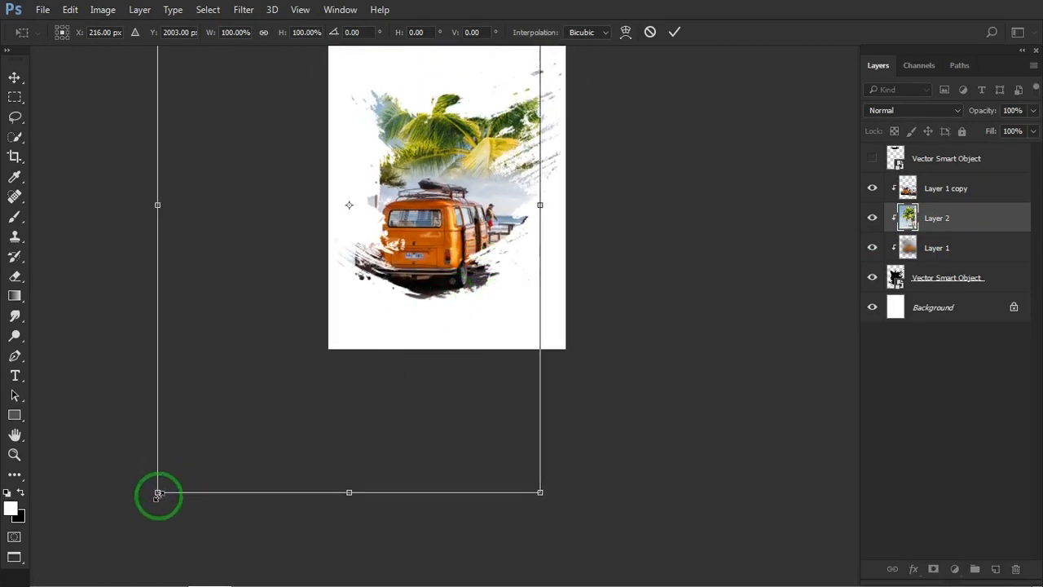
pyautogui.moveTo(158, 494); pyautogui.dragTo(354, 194)
pyautogui.moveTo(435, 149); pyautogui.dragTo(457, 347)
pyautogui.moveTo(334, 152); pyautogui.dragTo(361, 157)
pyautogui.moveTo(517, 169); pyautogui.dragTo(529, 149)
pyautogui.moveTo(529, 426)
pyautogui.mouseDown()
pyautogui.moveTo(529, 404)
pyautogui.moveTo(521, 411)
pyautogui.mouseUp()
pyautogui.moveTo(498, 340)
pyautogui.mouseDown()
pyautogui.moveTo(489, 253)
pyautogui.moveTo(490, 331)
pyautogui.mouseUp()
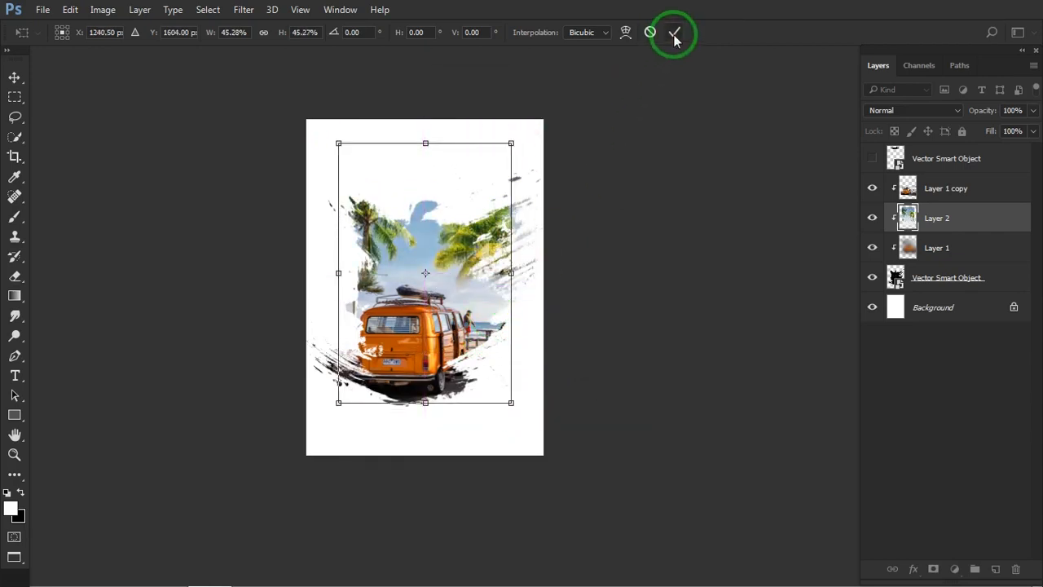
pyautogui.doubleClick(475, 258)
# - Erase leftover sky and foliage around the van on Layer 1 copy with a soft 300 px eraser to reveal the palm trees
pyautogui.scroll(4, 466, 248)
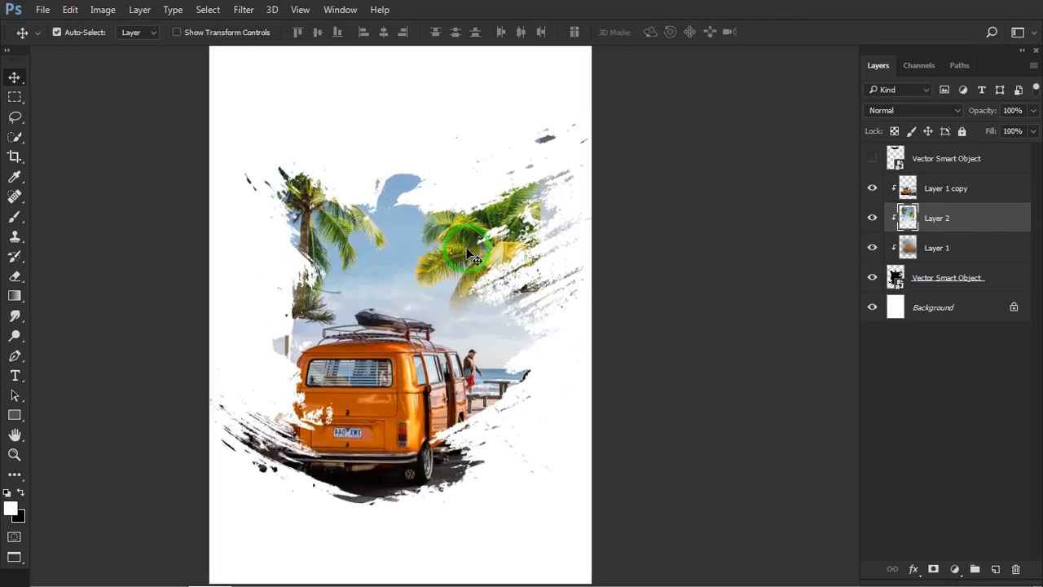
pyautogui.click(381, 397)
pyautogui.click(963, 198)
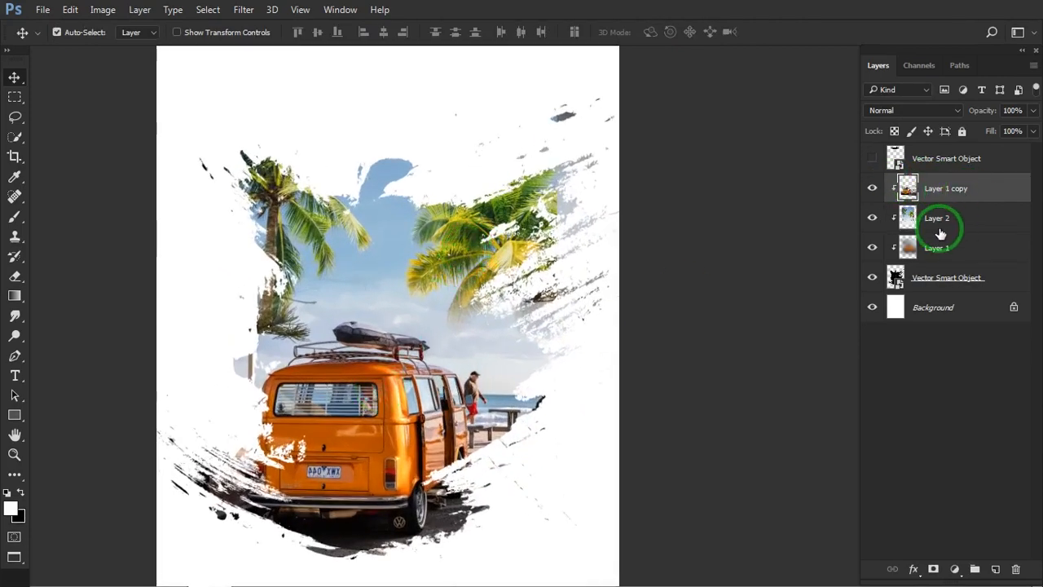
pyautogui.press('e')
pyautogui.moveTo(496, 265)
pyautogui.mouseDown()
pyautogui.moveTo(489, 281)
pyautogui.moveTo(545, 330)
pyautogui.moveTo(555, 354)
pyautogui.moveTo(562, 308)
pyautogui.moveTo(494, 302)
pyautogui.moveTo(472, 321)
pyautogui.moveTo(493, 248)
pyautogui.mouseUp()
pyautogui.press('[')
pyautogui.press('[')
pyautogui.press('[')
pyautogui.press('[')
pyautogui.press('[')
pyautogui.moveTo(275, 280)
pyautogui.mouseDown()
pyautogui.moveTo(245, 322)
pyautogui.moveTo(243, 392)
pyautogui.mouseUp()
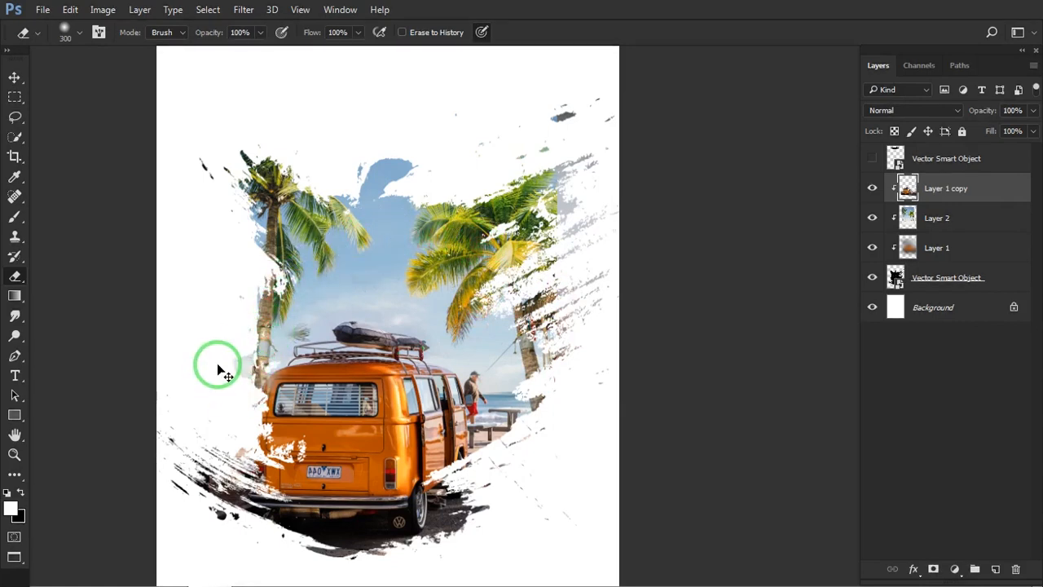
pyautogui.moveTo(274, 317)
pyautogui.mouseDown()
pyautogui.moveTo(312, 261)
pyautogui.moveTo(407, 198)
pyautogui.mouseUp()
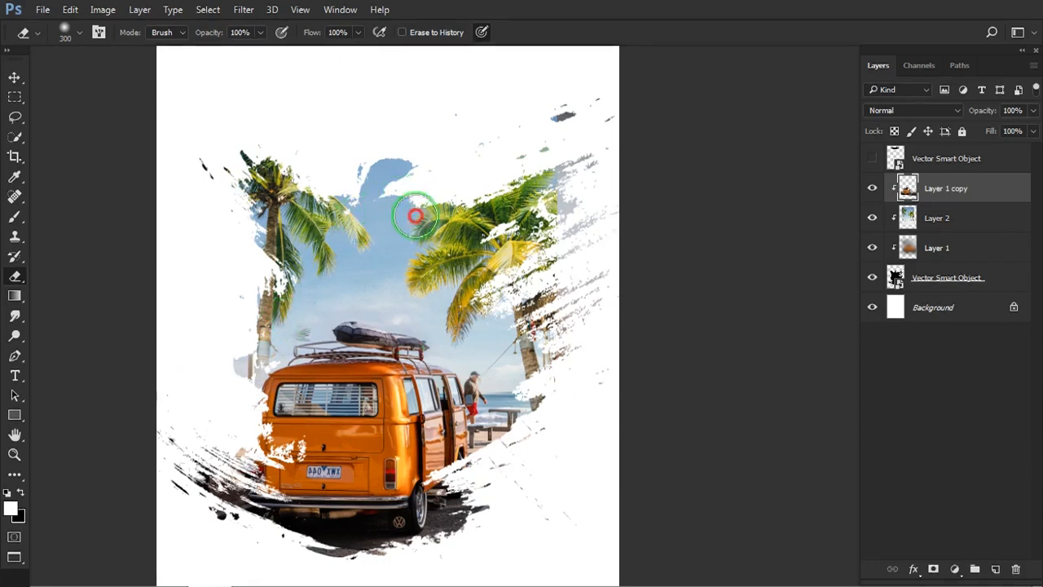
pyautogui.moveTo(573, 199)
pyautogui.mouseDown()
pyautogui.moveTo(566, 314)
pyautogui.moveTo(575, 340)
pyautogui.moveTo(575, 224)
pyautogui.moveTo(556, 219)
pyautogui.mouseUp()
pyautogui.press('v')
pyautogui.scroll(-3, 523, 255)
pyautogui.moveTo(522, 254); pyautogui.dragTo(520, 263)
pyautogui.scroll(-2, 520, 263)
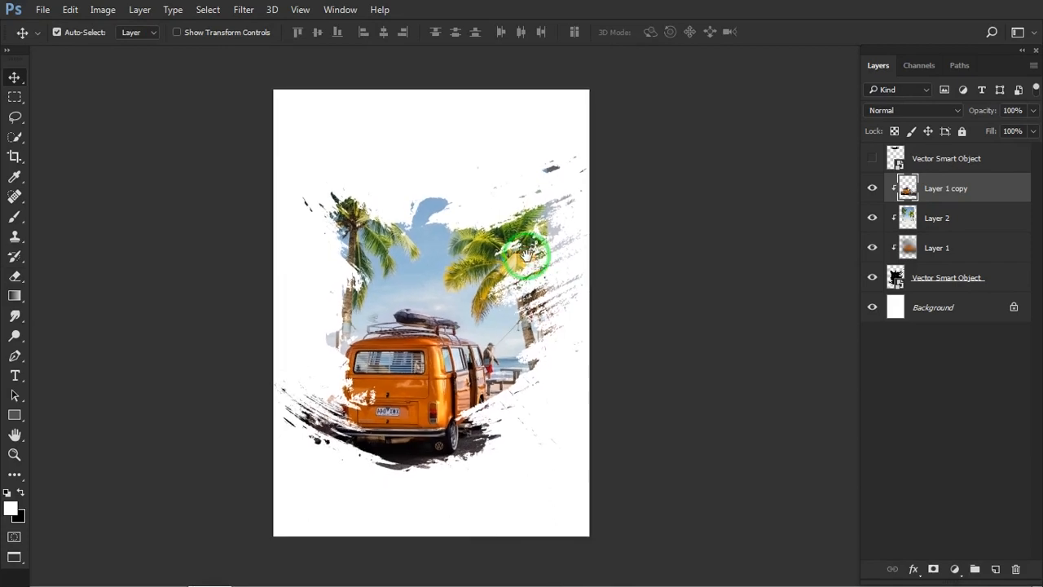
# - Merge Layer 1 copy, Layer 2 and Layer 1 into one clipped layer and toggle its visibility to check it
pyautogui.keyDown('shift'); pyautogui.click(941, 251); pyautogui.keyUp('shift')
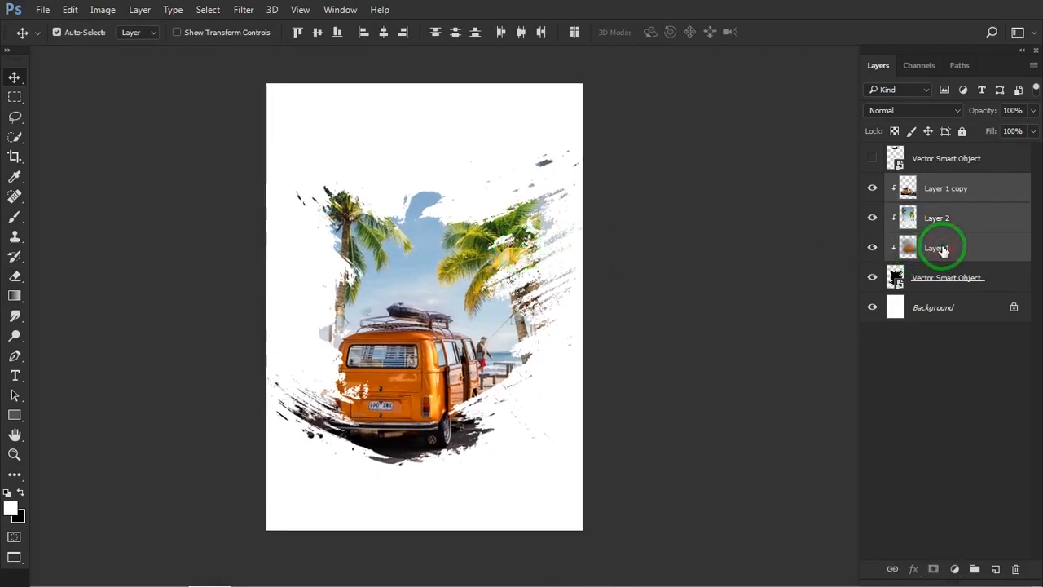
pyautogui.rightClick(948, 218)
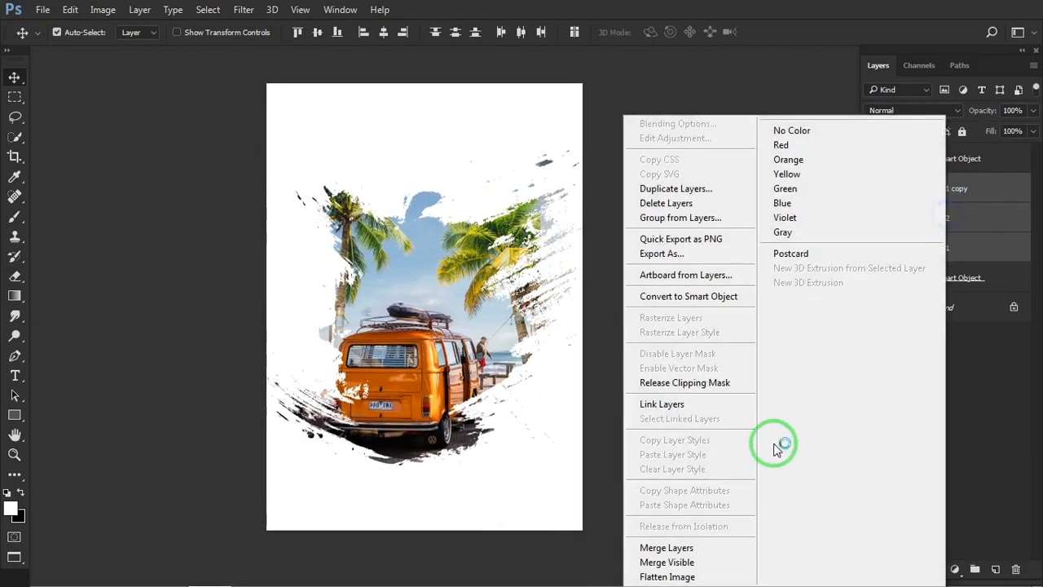
pyautogui.click(670, 547)
pyautogui.click(873, 189)
pyautogui.click(873, 190)
# - Scale the merged photo layer down to about 91% within the brush stroke
pyautogui.hotkey('ctrl', 't')
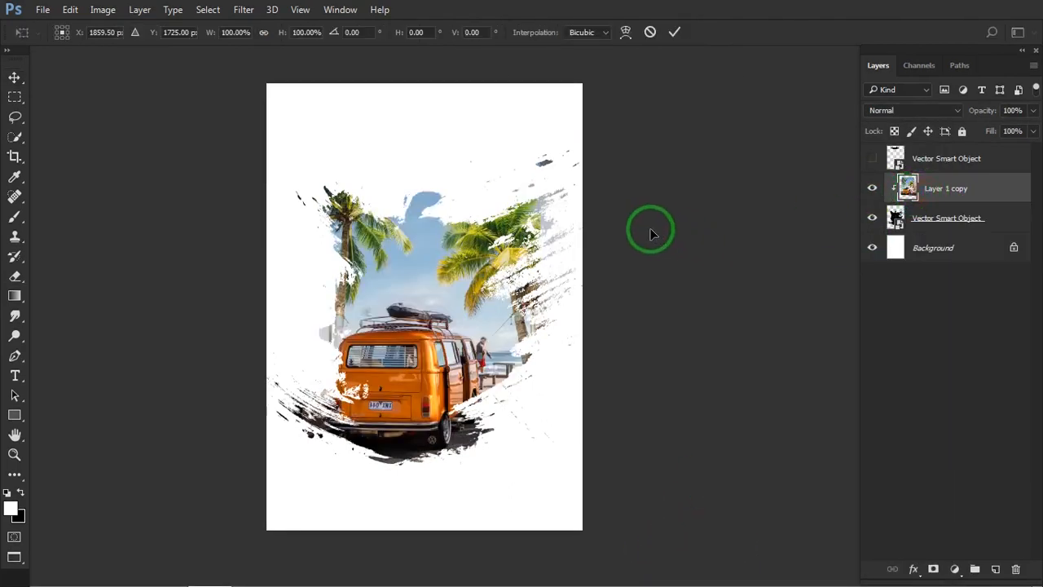
pyautogui.moveTo(738, 526); pyautogui.dragTo(710, 515)
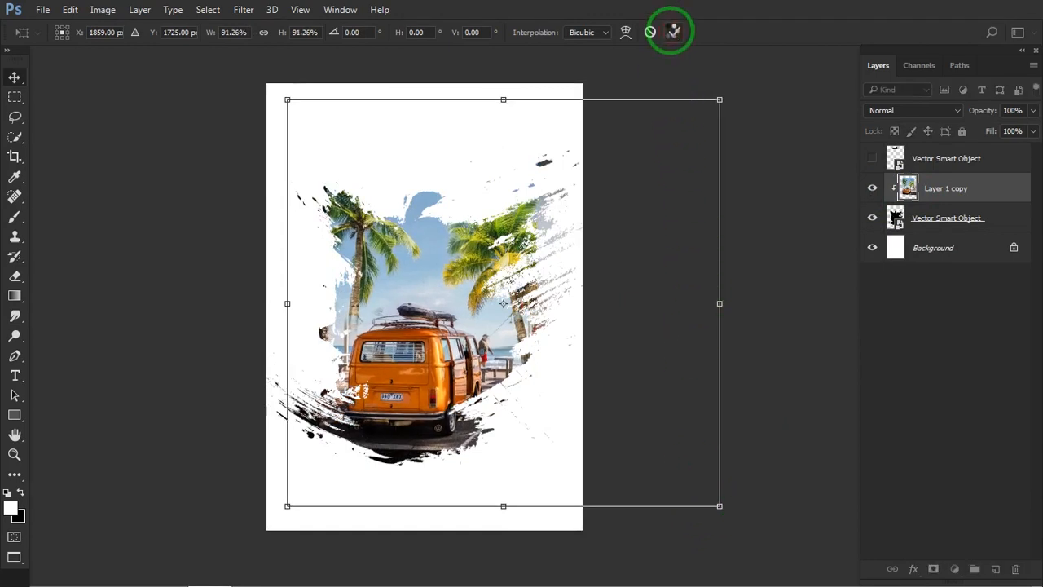
pyautogui.click(673, 32)
# - Clone asphalt texture over the kerb line and the uncovered black area of the stroke beneath the van
pyautogui.scroll(3, 396, 454)
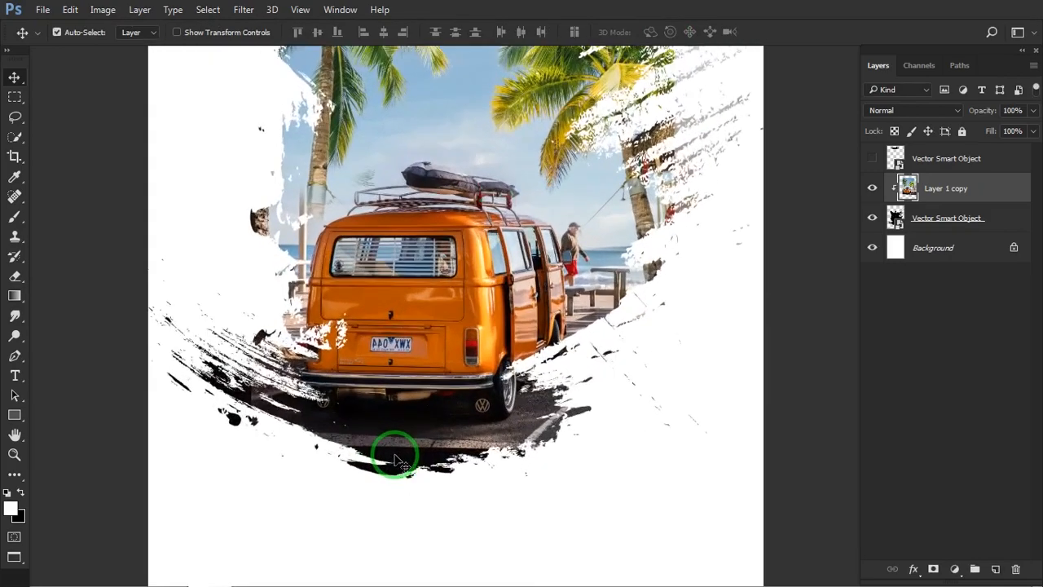
pyautogui.scroll(2, 396, 456)
pyautogui.click(14, 236)
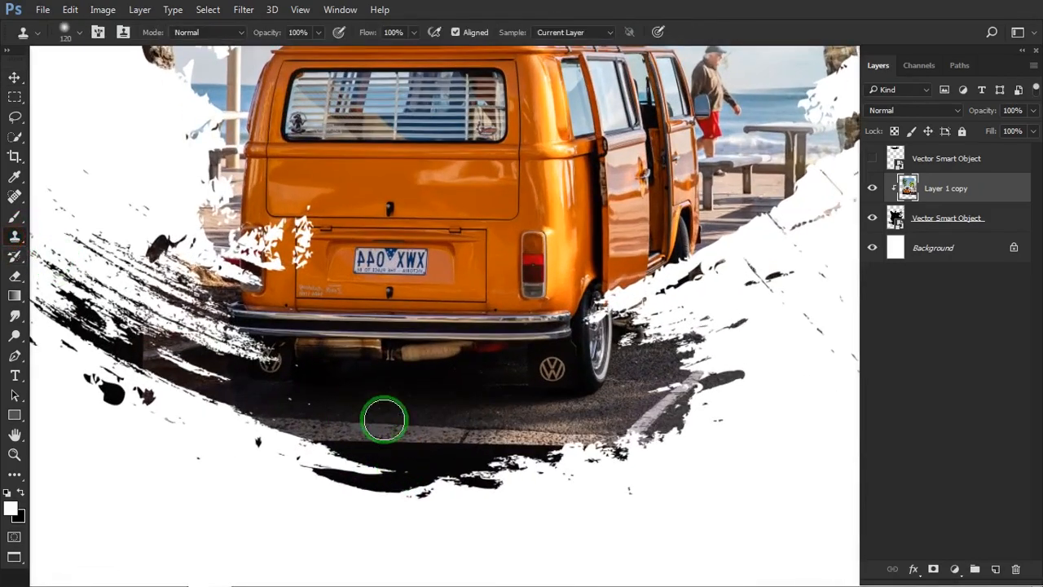
pyautogui.moveTo(384, 457)
pyautogui.mouseDown()
pyautogui.moveTo(376, 433)
pyautogui.moveTo(399, 481)
pyautogui.mouseUp()
pyautogui.moveTo(385, 446); pyautogui.dragTo(398, 496)
pyautogui.keyDown('alt'); pyautogui.click(324, 415); pyautogui.keyUp('alt')
pyautogui.moveTo(340, 453)
pyautogui.mouseDown()
pyautogui.moveTo(464, 468)
pyautogui.moveTo(434, 459)
pyautogui.moveTo(494, 456)
pyautogui.moveTo(488, 425)
pyautogui.moveTo(415, 471)
pyautogui.mouseUp()
pyautogui.keyDown('alt'); pyautogui.click(571, 421); pyautogui.keyUp('alt')
pyautogui.moveTo(572, 440)
pyautogui.mouseDown()
pyautogui.moveTo(509, 457)
pyautogui.moveTo(339, 479)
pyautogui.moveTo(487, 449)
pyautogui.moveTo(404, 471)
pyautogui.mouseUp()
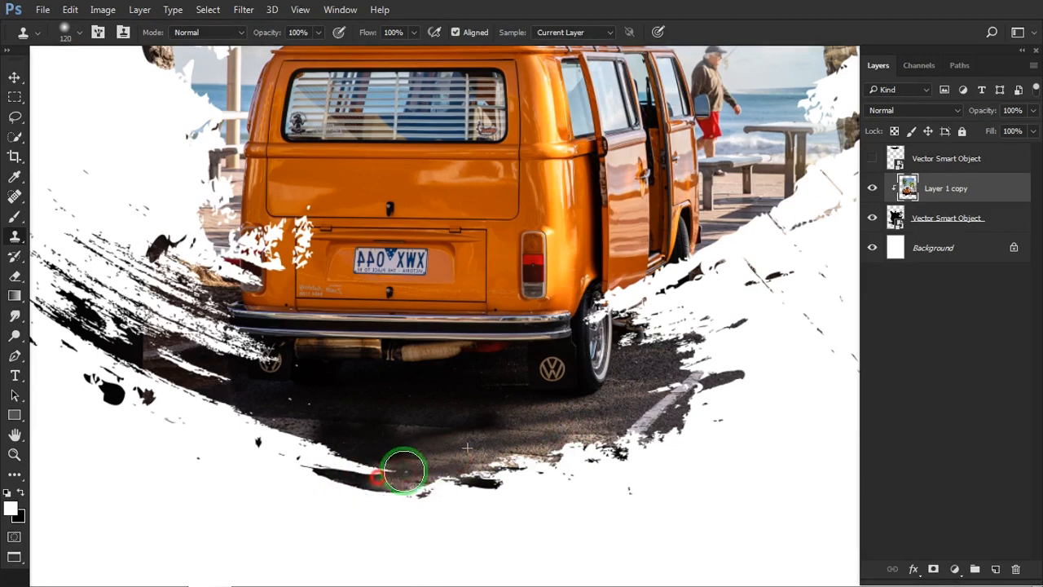
pyautogui.moveTo(344, 481)
pyautogui.mouseDown()
pyautogui.moveTo(380, 458)
pyautogui.moveTo(354, 440)
pyautogui.moveTo(321, 443)
pyautogui.mouseUp()
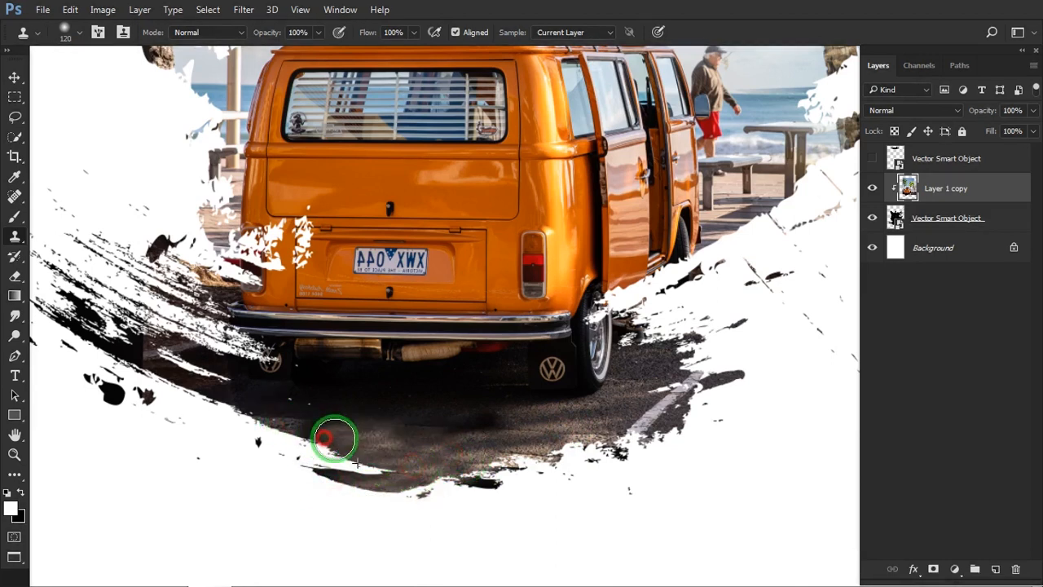
pyautogui.moveTo(454, 453)
pyautogui.mouseDown()
pyautogui.moveTo(529, 428)
pyautogui.moveTo(538, 387)
pyautogui.moveTo(561, 440)
pyautogui.mouseUp()
pyautogui.scroll(-8, 572, 399)
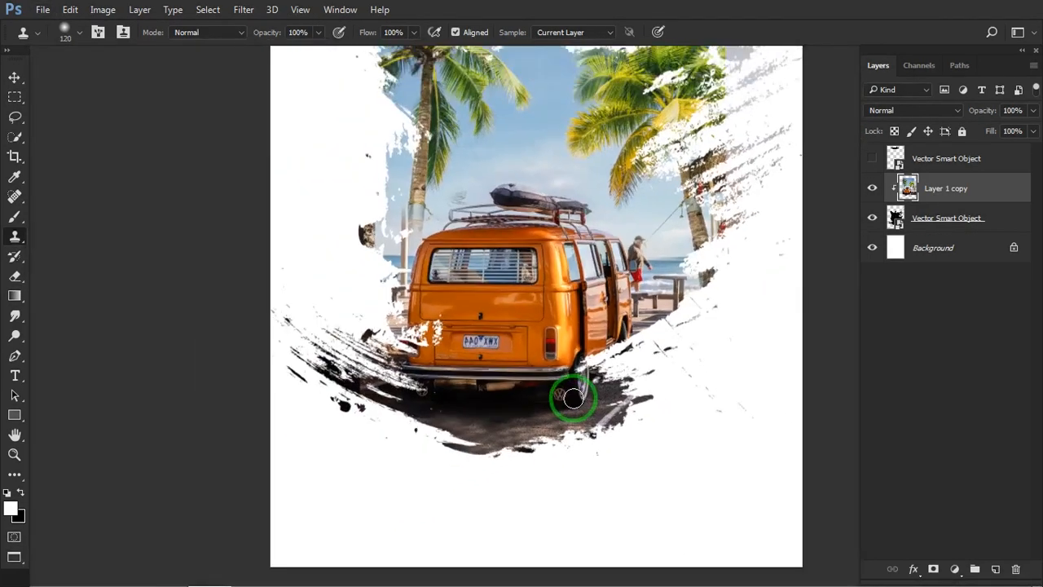
pyautogui.press('v')
# - Show the hidden horizontal brush stroke, move it over the van and enlarge it to span the poster's width
pyautogui.scroll(-2, 578, 394)
pyautogui.moveTo(578, 391)
pyautogui.mouseDown()
pyautogui.moveTo(497, 409)
pyautogui.moveTo(487, 421)
pyautogui.mouseUp()
pyautogui.click(873, 162)
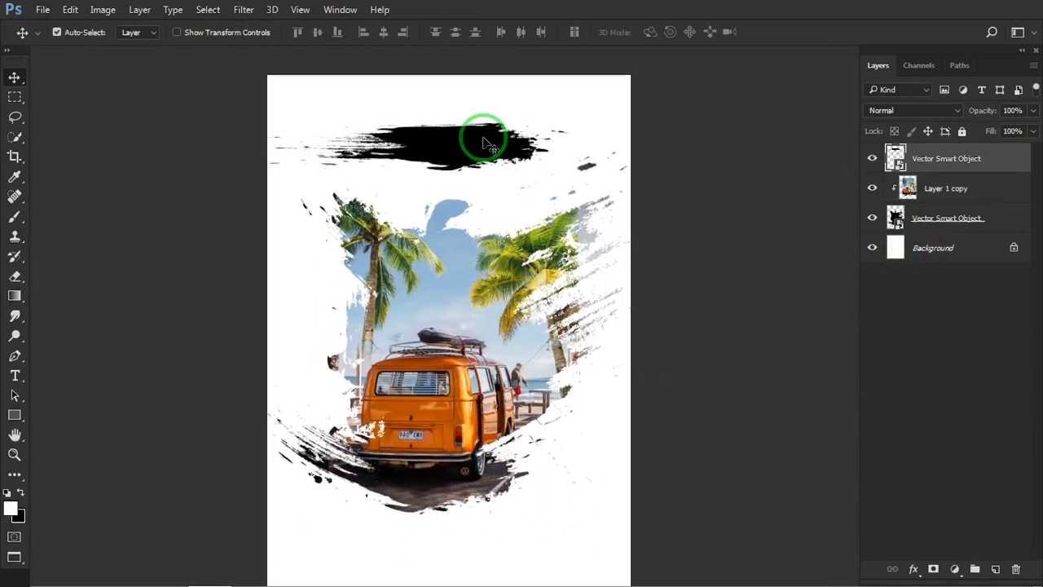
pyautogui.moveTo(482, 133); pyautogui.dragTo(477, 352)
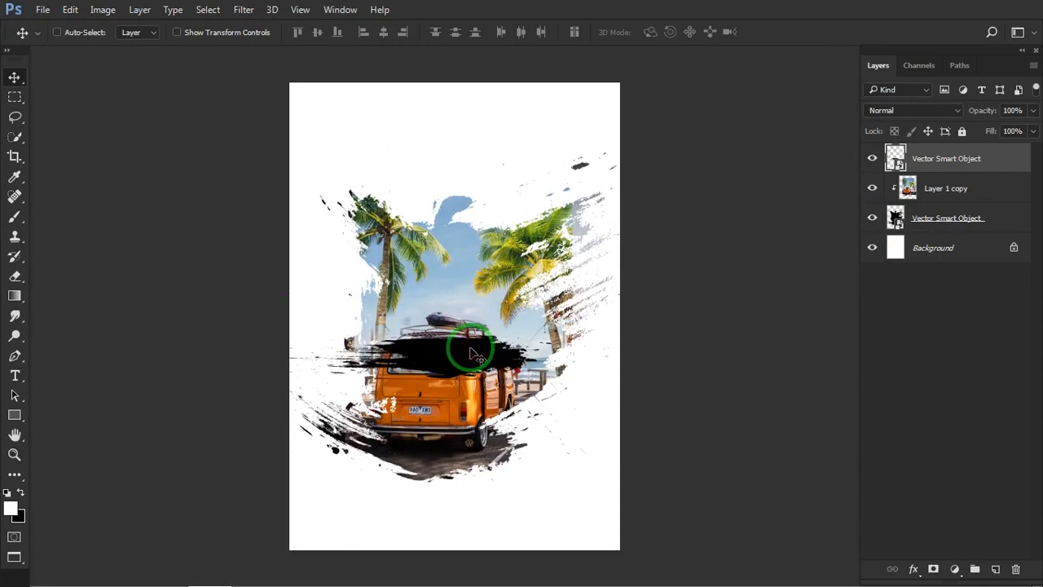
pyautogui.hotkey('ctrl', 't')
pyautogui.moveTo(559, 333); pyautogui.dragTo(715, 299)
pyautogui.moveTo(612, 345); pyautogui.dragTo(526, 355)
pyautogui.doubleClick(544, 374)
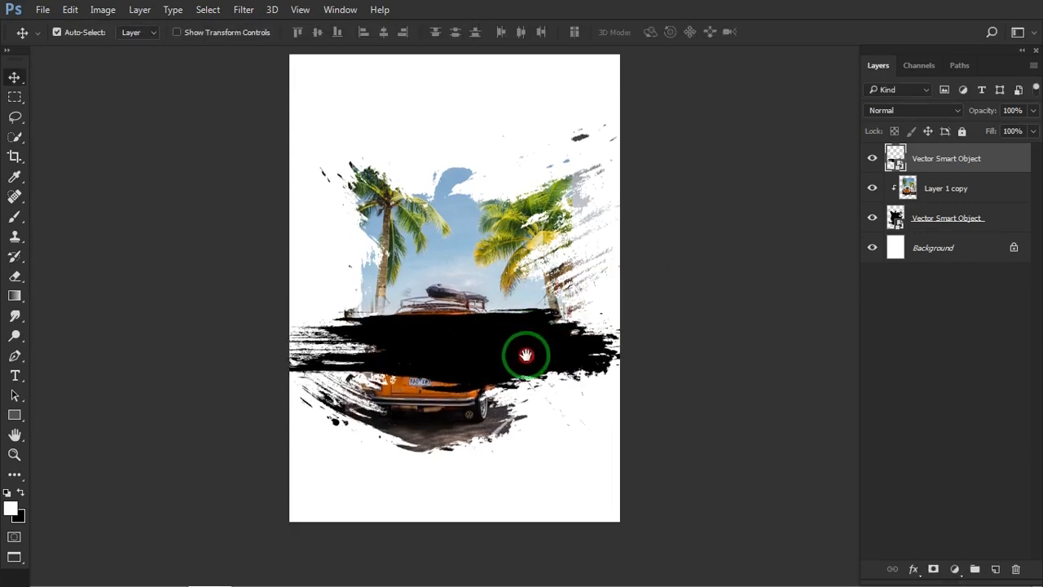
# - Add the text SUMMER in white 48 pt Impact on the black horizontal stroke
pyautogui.scroll(2, 441, 356)
pyautogui.scroll(1, 441, 355)
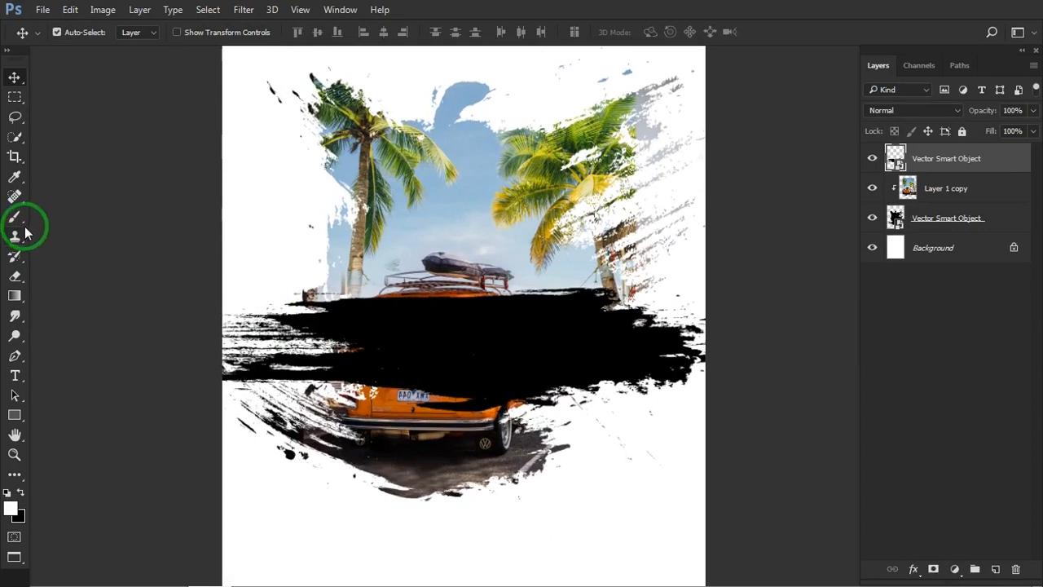
pyautogui.click(14, 375)
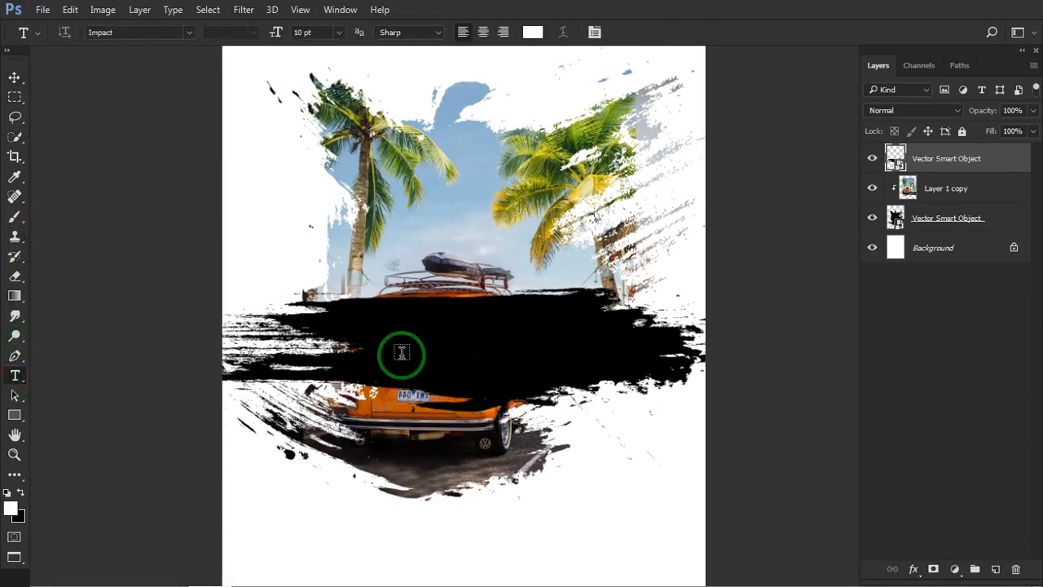
pyautogui.click(401, 352)
pyautogui.click(338, 32)
pyautogui.click(327, 274)
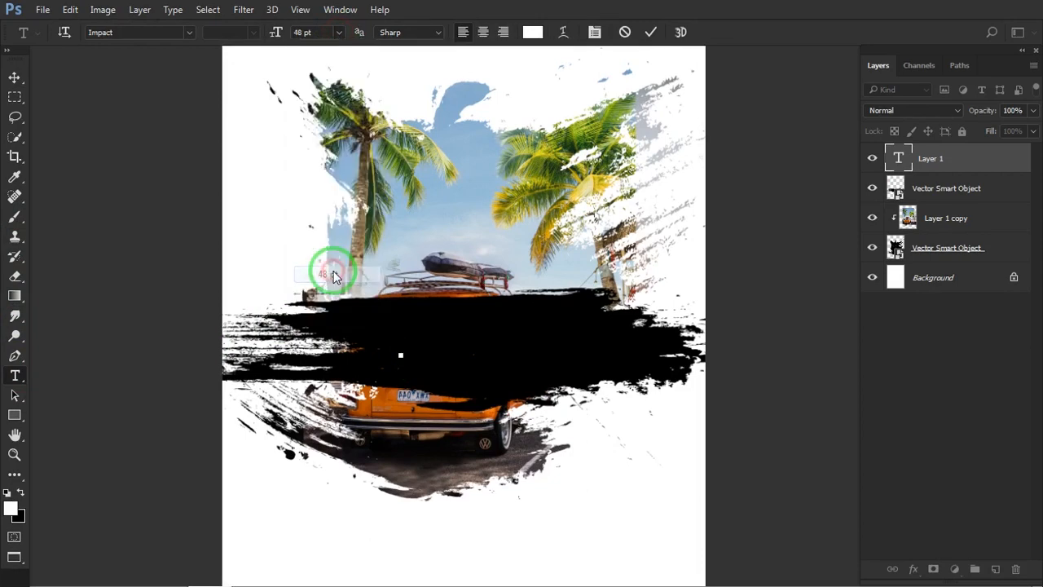
pyautogui.click(432, 348)
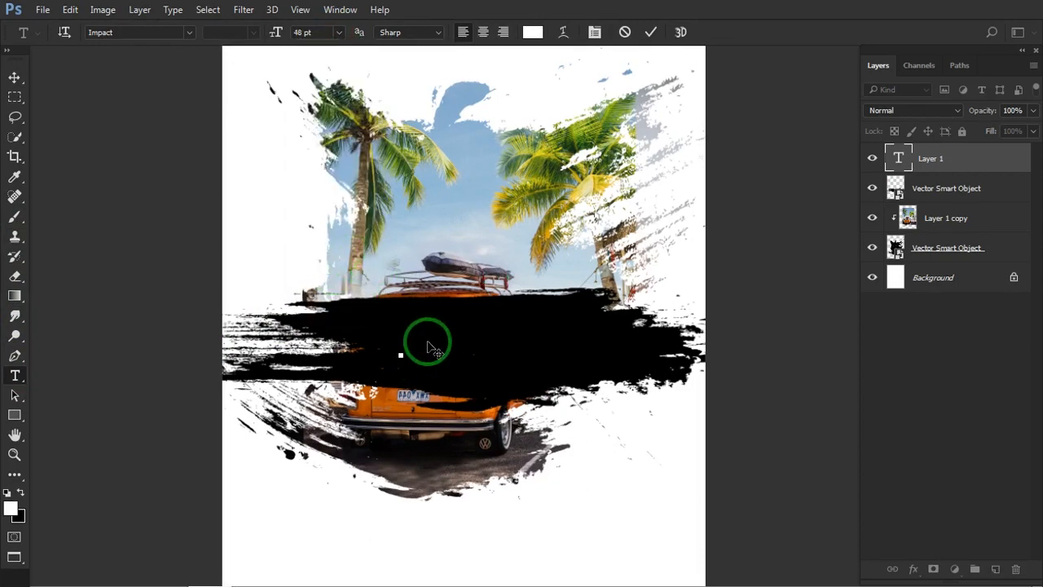
pyautogui.write('SUMM')
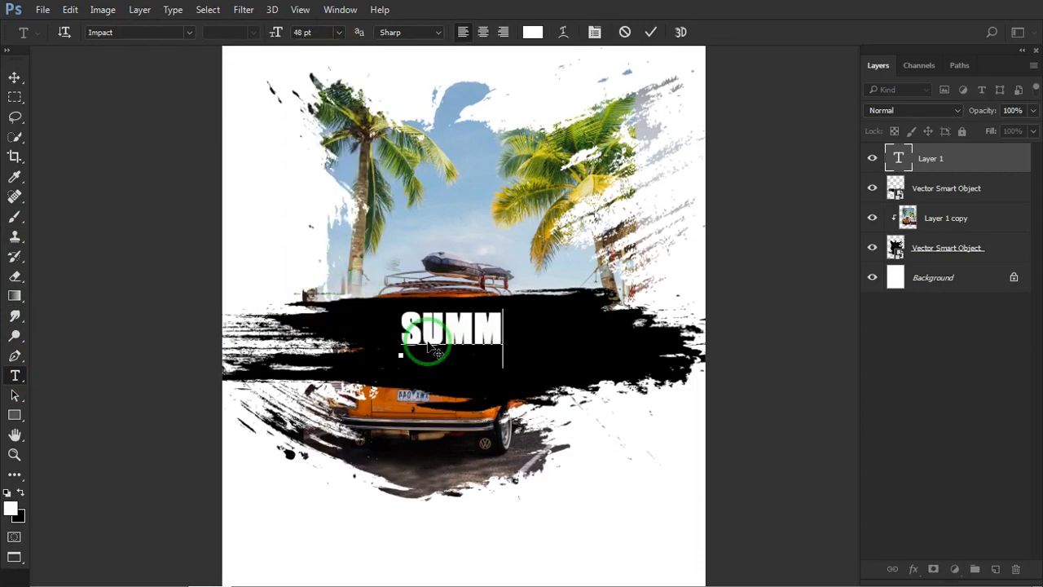
pyautogui.write('ER')
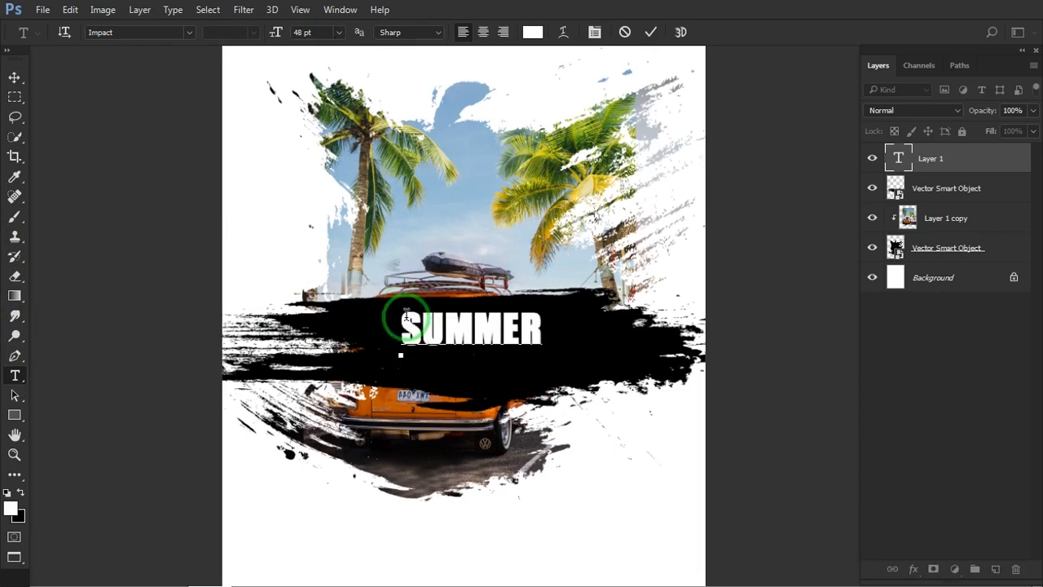
pyautogui.click(14, 76)
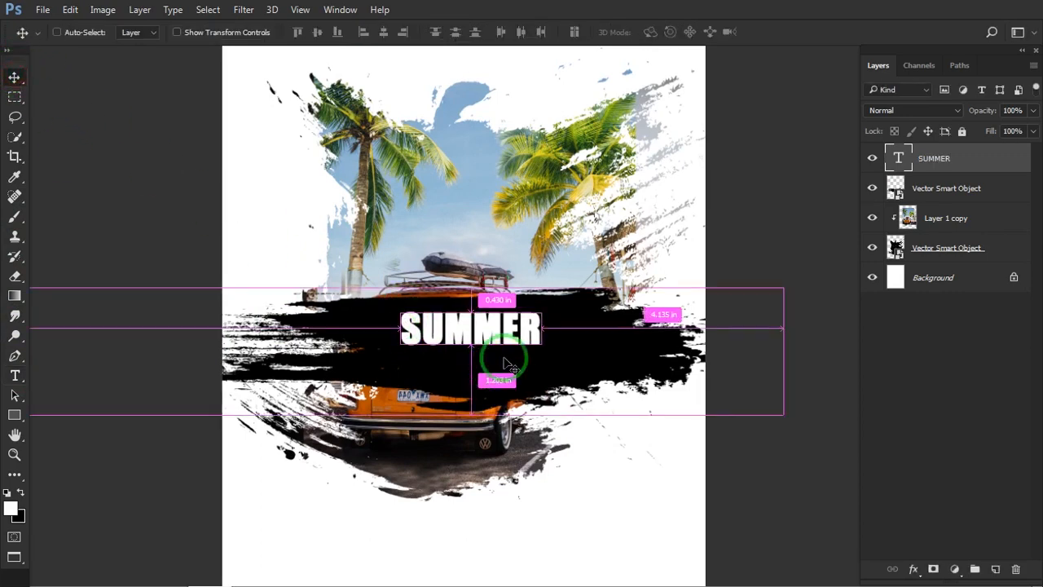
# - Enlarge the SUMMER text to about 187% and centre it on the black horizontal stroke
pyautogui.hotkey('ctrl', 't')
pyautogui.moveTo(542, 359); pyautogui.dragTo(603, 385)
pyautogui.moveTo(577, 344)
pyautogui.mouseDown()
pyautogui.moveTo(571, 366)
pyautogui.moveTo(578, 363)
pyautogui.mouseUp()
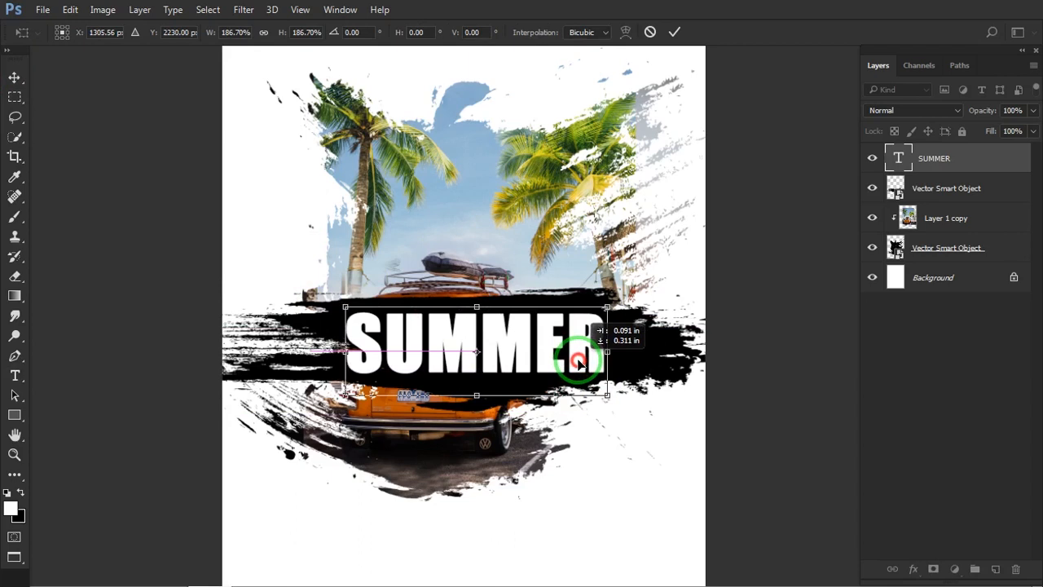
pyautogui.moveTo(579, 363); pyautogui.dragTo(531, 330)
pyautogui.press('Return')
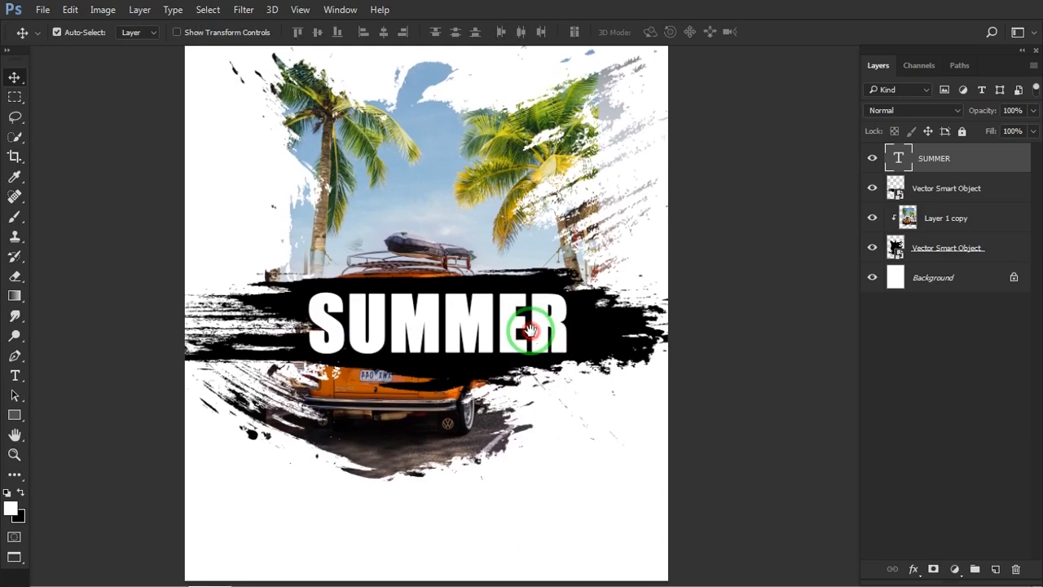
# - Cut the SUMMER letter shapes out of the horizontal black brush stroke and clear the selection
pyautogui.keyDown('ctrl'); pyautogui.click(907, 164); pyautogui.keyUp('ctrl')
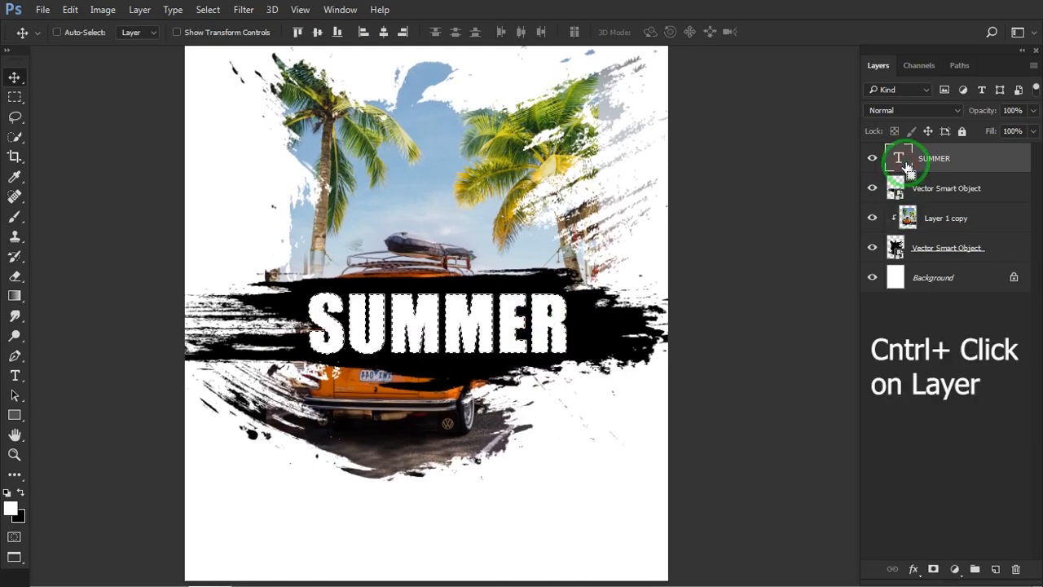
pyautogui.click(932, 198)
pyautogui.click(719, 252)
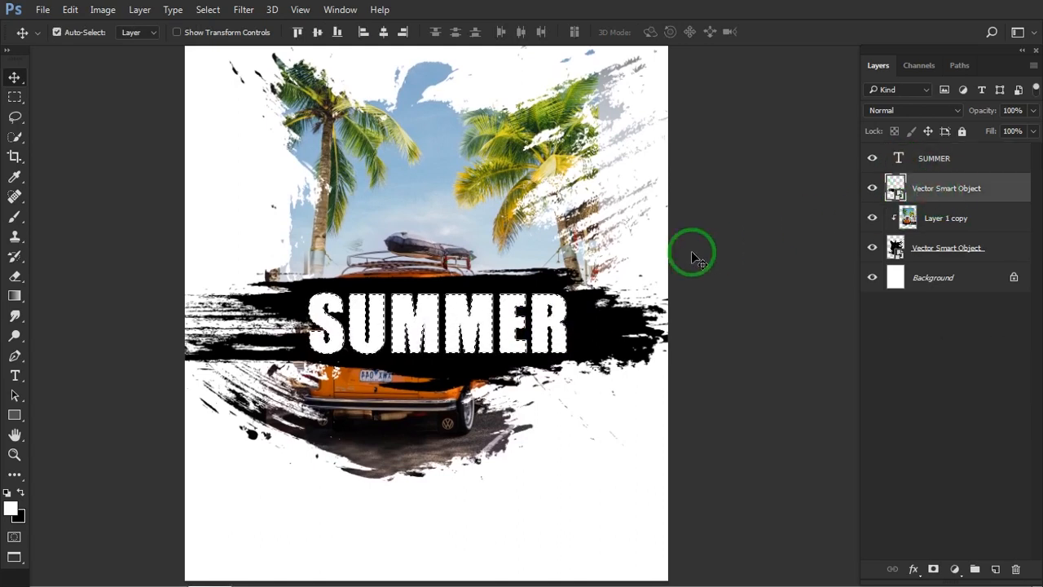
pyautogui.press('Delete')
pyautogui.hotkey('ctrl', 'd')
# - Hide the SUMMER text layer and shift the cut-out black stroke slightly to the left
pyautogui.click(900, 157)
pyautogui.click(872, 158)
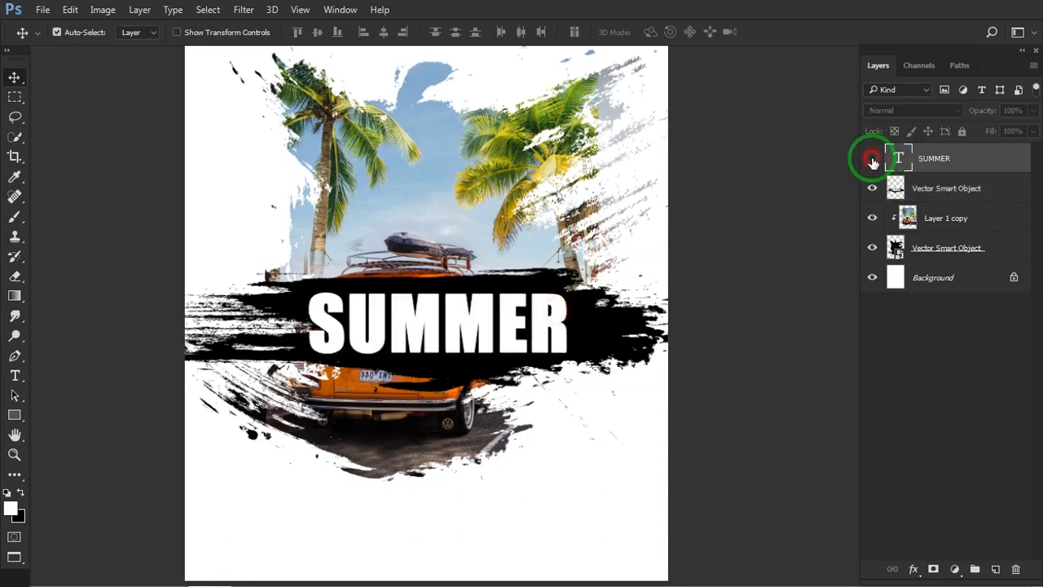
pyautogui.moveTo(608, 335); pyautogui.dragTo(594, 335)
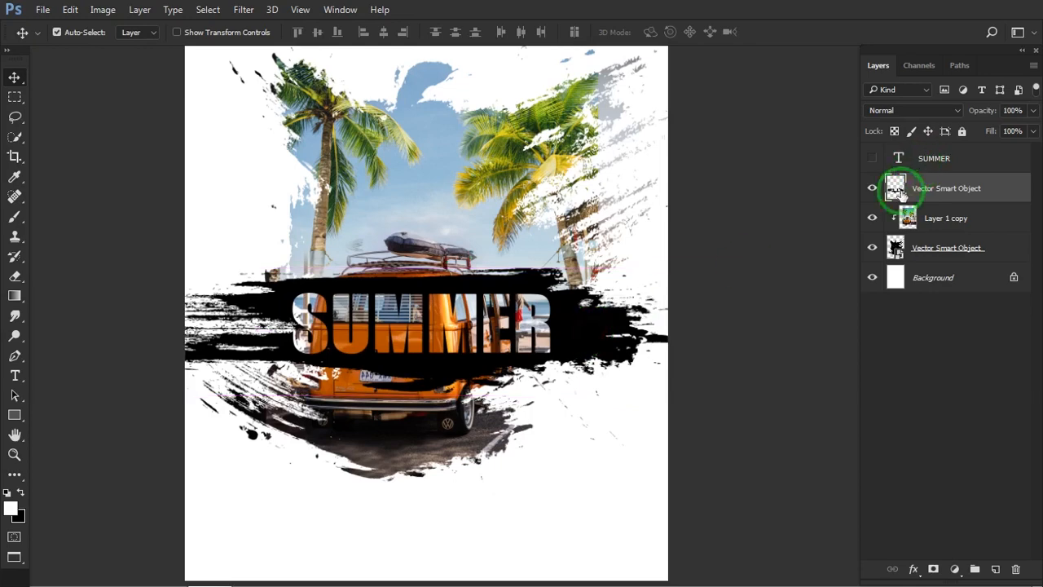
# - Fill the cut-out horizontal stroke with white and clear the selection
pyautogui.keyDown('ctrl'); pyautogui.click(897, 189); pyautogui.keyUp('ctrl')
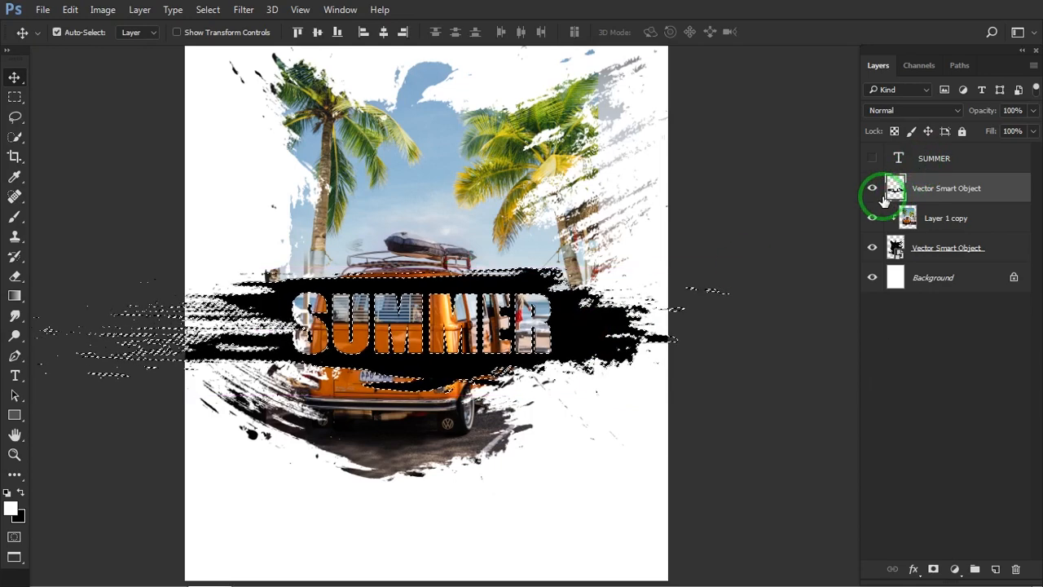
pyautogui.hotkey('alt', 'BackSpace')
pyautogui.hotkey('ctrl', 'd')
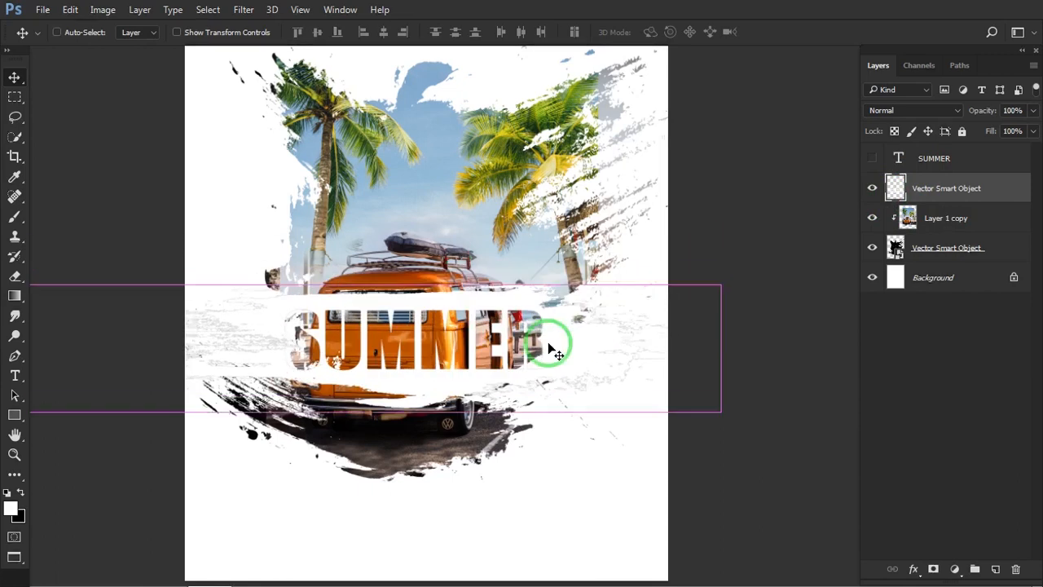
# - Scale the white SUMMER stroke down to about 79% and reposition it across the van
pyautogui.hotkey('ctrl', 't')
pyautogui.moveTo(722, 284); pyautogui.dragTo(628, 320)
pyautogui.moveTo(552, 350); pyautogui.dragTo(587, 341)
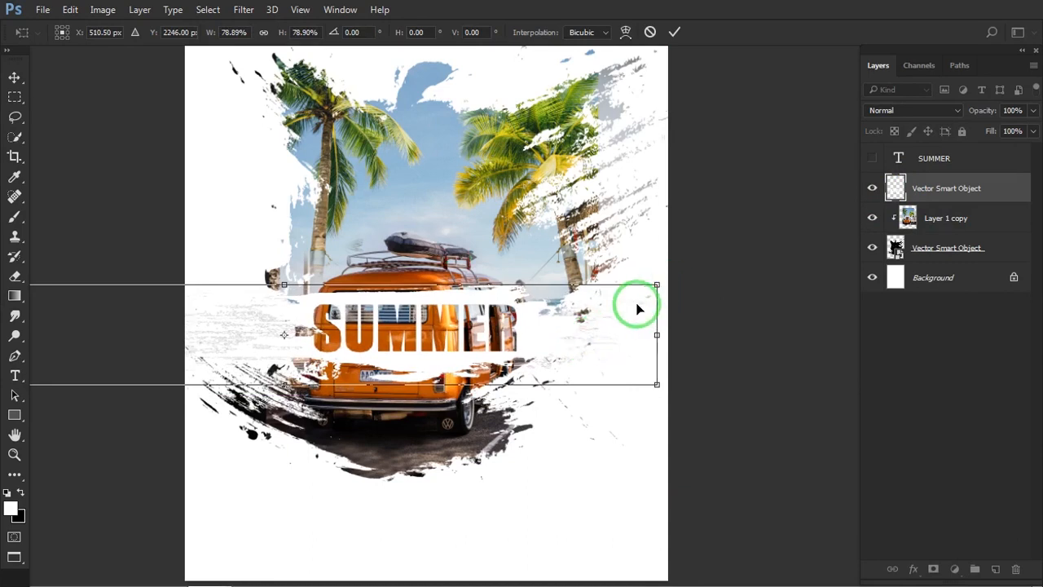
pyautogui.press('Return')
# - Add a yellow-to-blue gradient overlay and a drop shadow to the SUMMER stroke layer
pyautogui.hotkey('ctrl', '0')
pyautogui.click(933, 189)
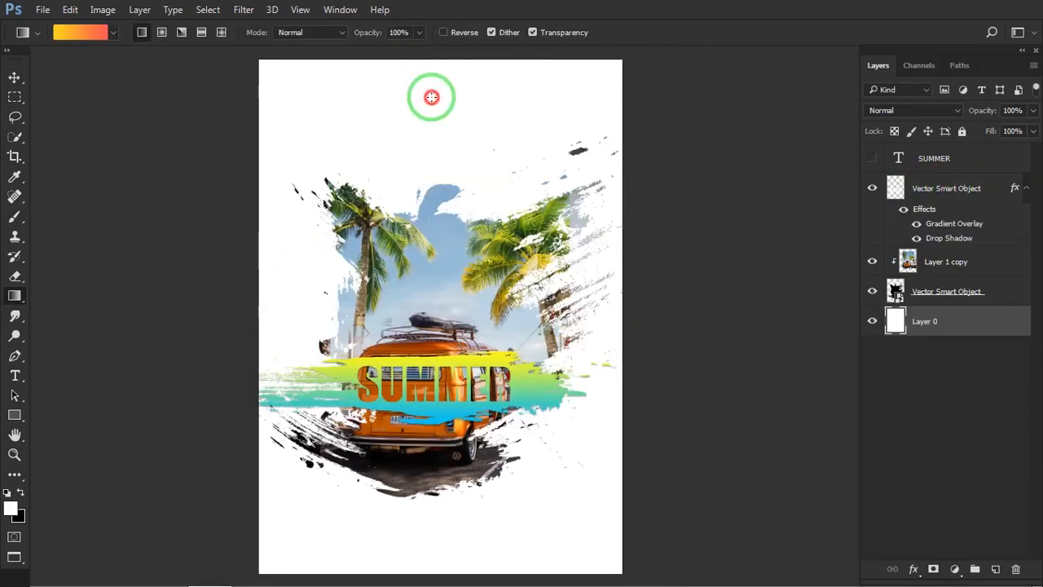
# - Try a vertical yellow-to-coral gradient on the background layer, replacing it with a blue-to-light-green gradient preset
pyautogui.moveTo(426, 96); pyautogui.dragTo(429, 547)
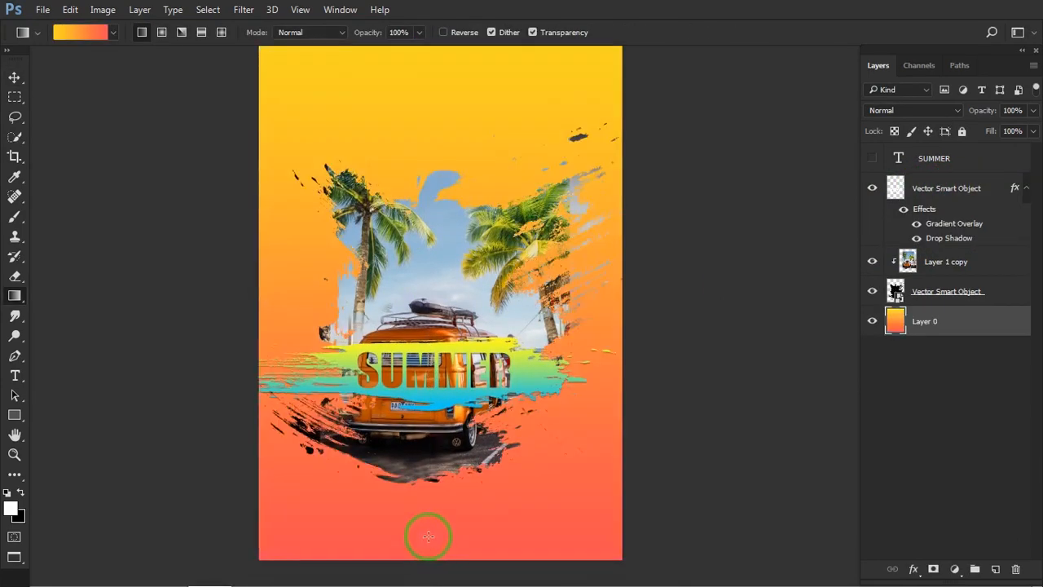
pyautogui.click(114, 34)
pyautogui.moveTo(174, 144); pyautogui.dragTo(173, 171)
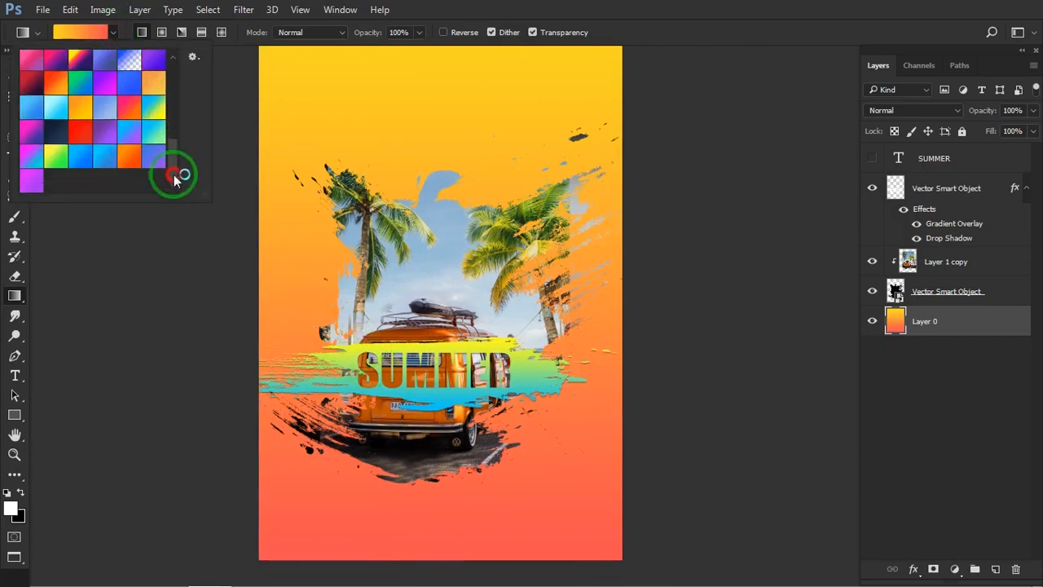
pyautogui.click(154, 135)
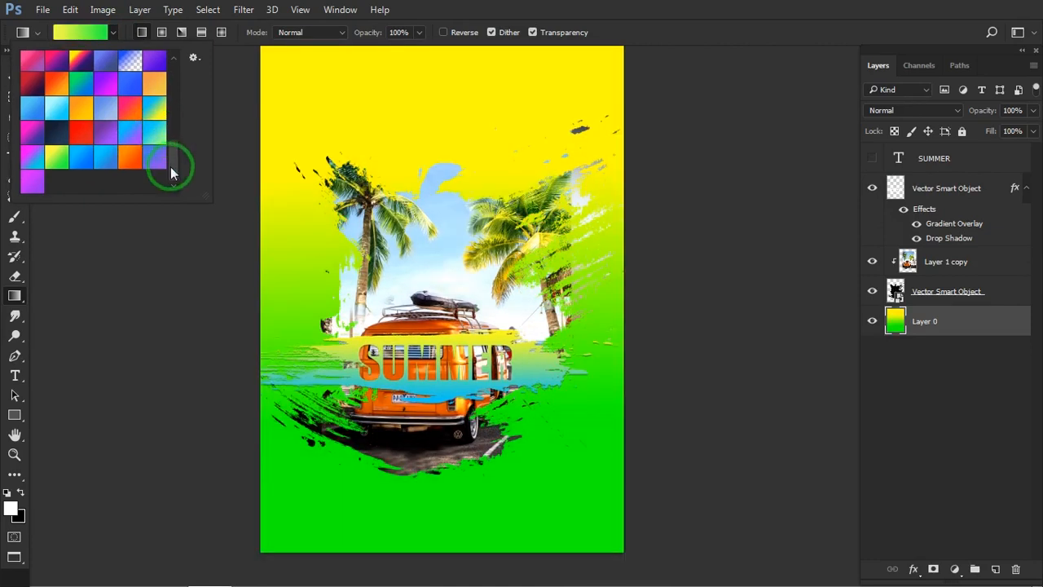
pyautogui.moveTo(415, 49); pyautogui.dragTo(420, 481)
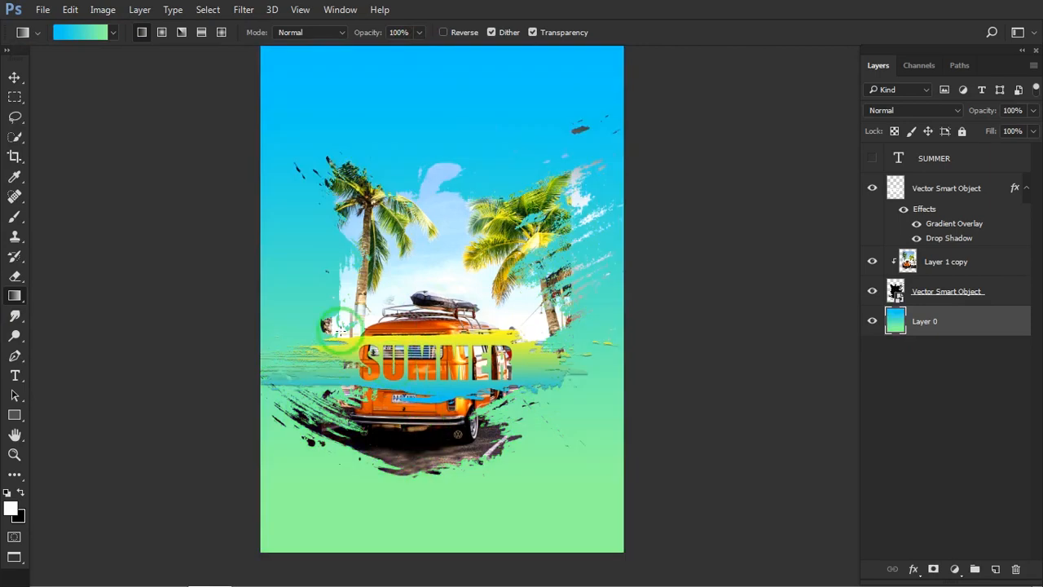
pyautogui.click(14, 78)
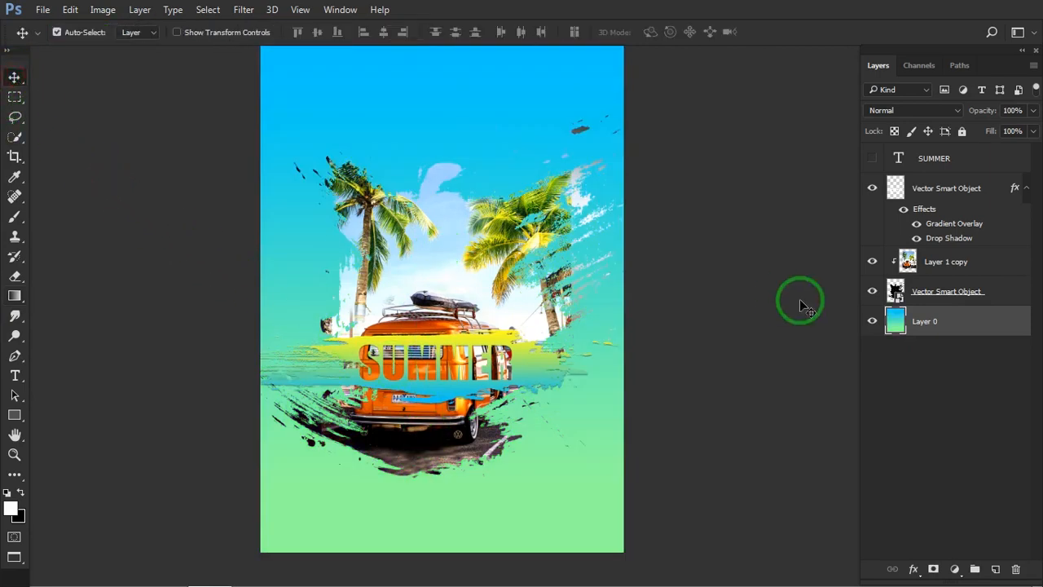
# - Deepen the background gradient's colours with a Levels adjustment, moving its shadow and highlight points
pyautogui.click(72, 9)
pyautogui.click(121, 53)
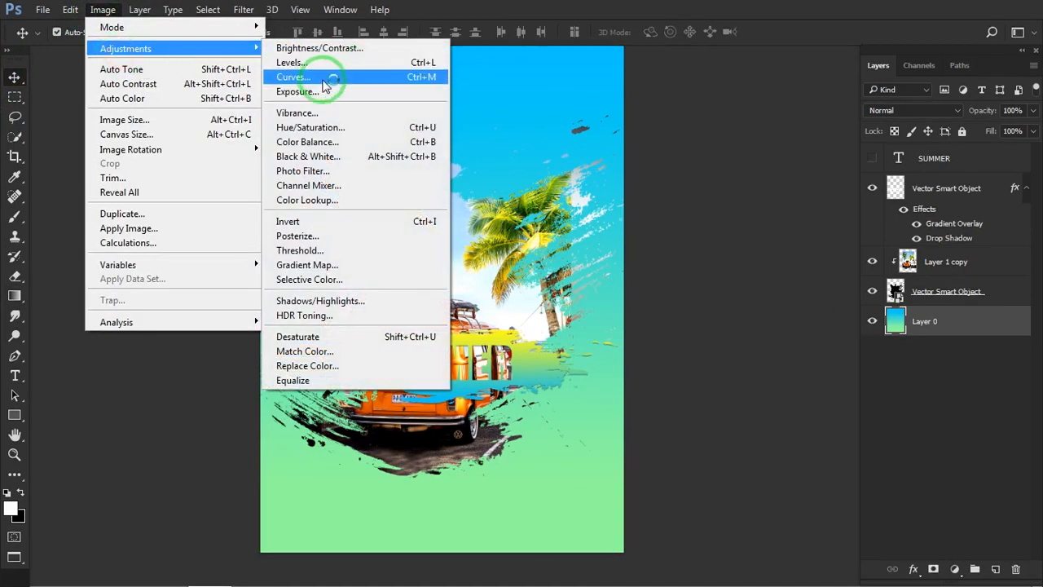
pyautogui.click(341, 64)
pyautogui.moveTo(870, 274); pyautogui.dragTo(835, 267)
pyautogui.moveTo(674, 266); pyautogui.dragTo(748, 272)
pyautogui.click(836, 269)
pyautogui.moveTo(833, 273); pyautogui.dragTo(860, 269)
pyautogui.moveTo(753, 272); pyautogui.dragTo(758, 271)
pyautogui.click(914, 132)
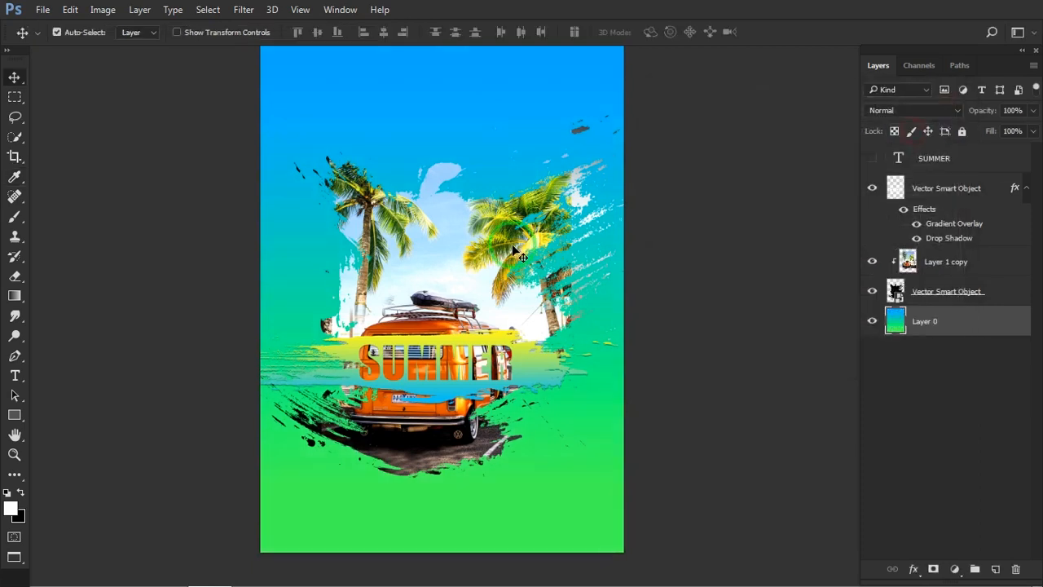
# - Move the SUMMER stroke slightly lower over the van
pyautogui.moveTo(485, 295); pyautogui.dragTo(480, 301)
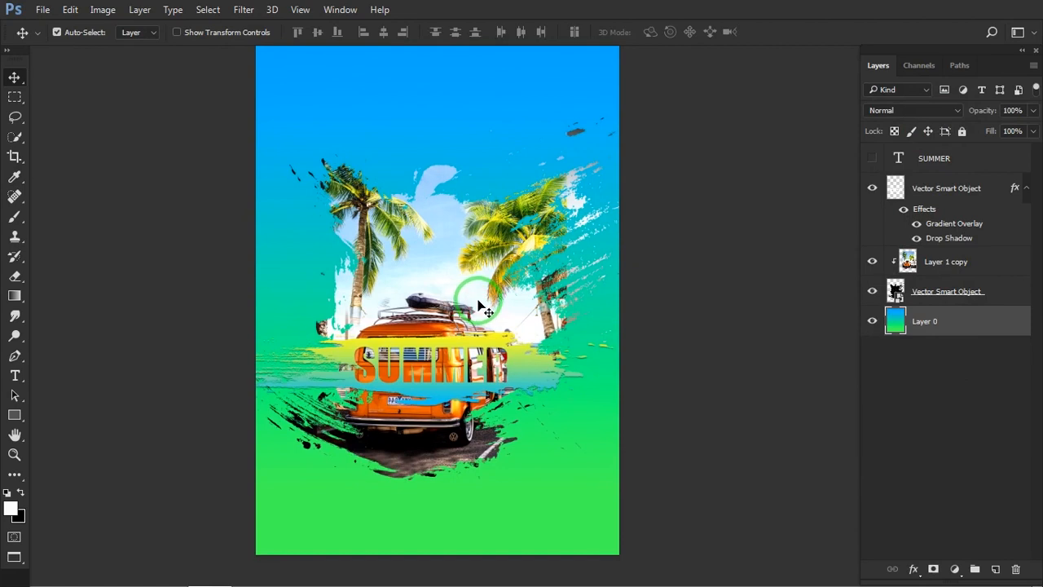
pyautogui.moveTo(526, 371)
pyautogui.mouseDown()
pyautogui.moveTo(502, 496)
pyautogui.moveTo(502, 298)
pyautogui.moveTo(519, 237)
pyautogui.moveTo(514, 391)
pyautogui.moveTo(515, 381)
pyautogui.mouseUp()
# - Shift the hue of the clipped van photo to -11 with a Hue/Saturation adjustment
pyautogui.click(462, 327)
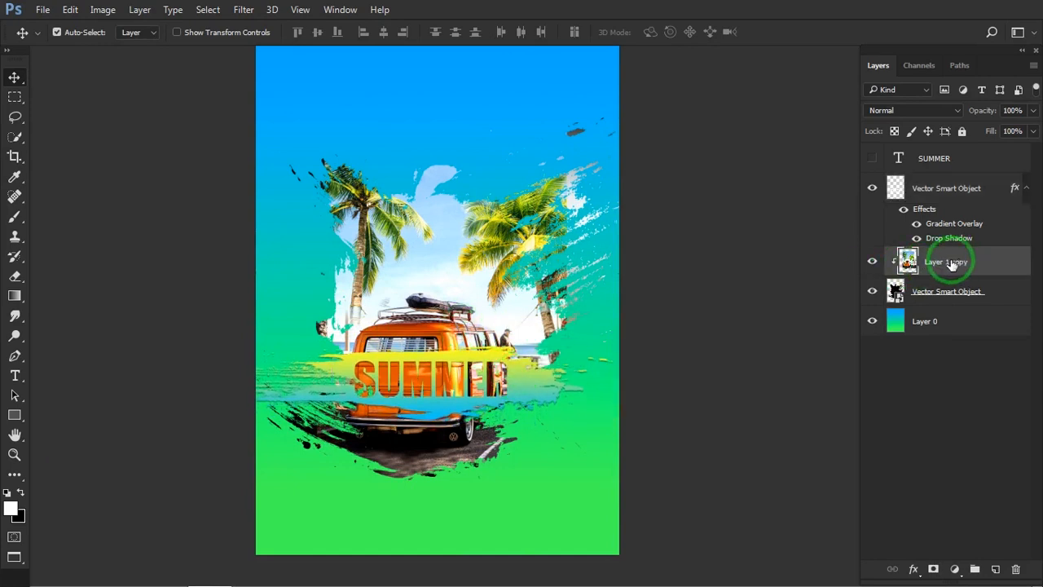
pyautogui.click(103, 10)
pyautogui.moveTo(110, 49)
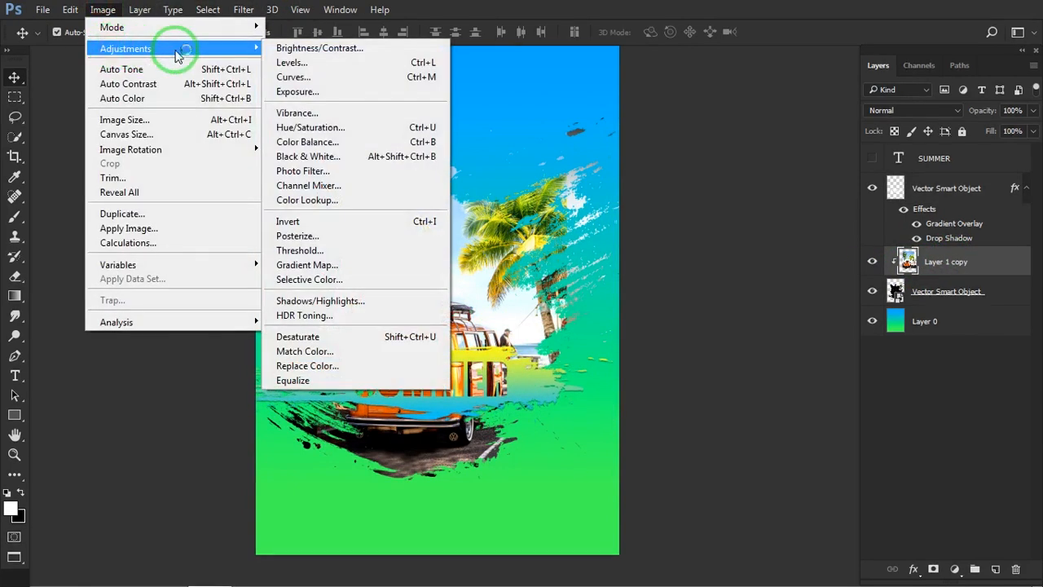
pyautogui.click(324, 129)
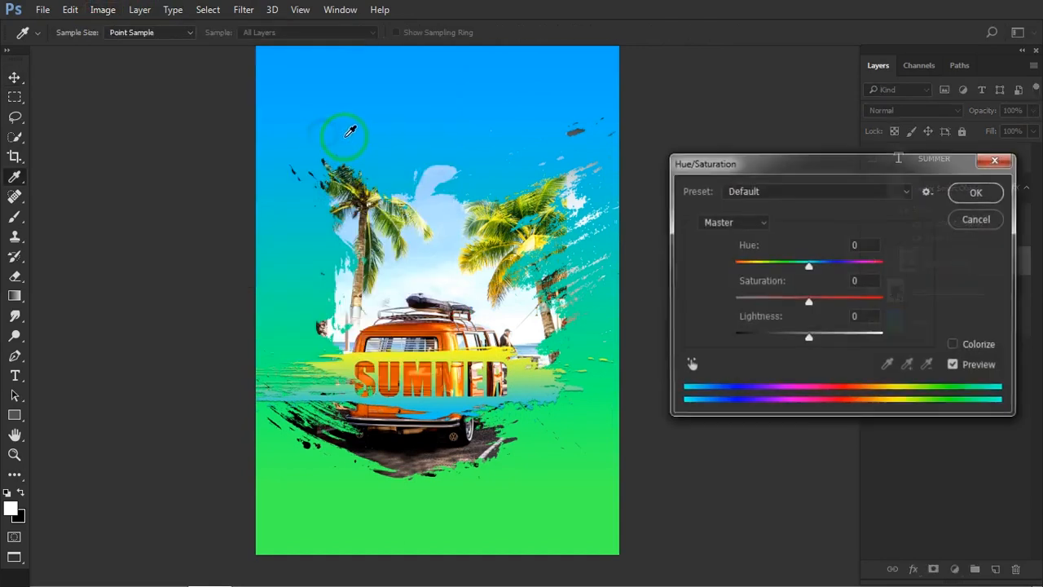
pyautogui.moveTo(808, 274)
pyautogui.mouseDown()
pyautogui.moveTo(787, 263)
pyautogui.moveTo(798, 265)
pyautogui.mouseUp()
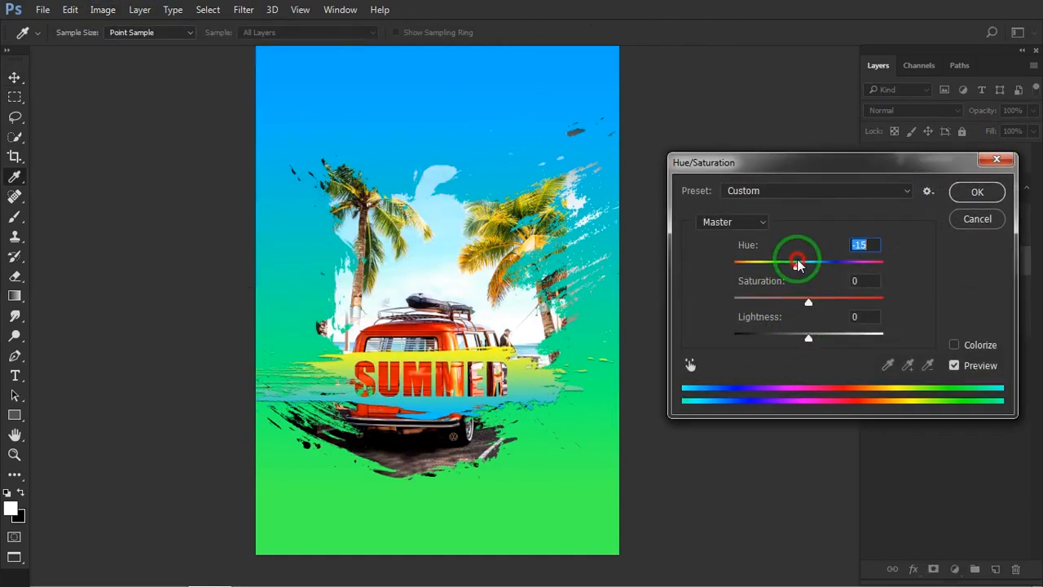
pyautogui.click(974, 194)
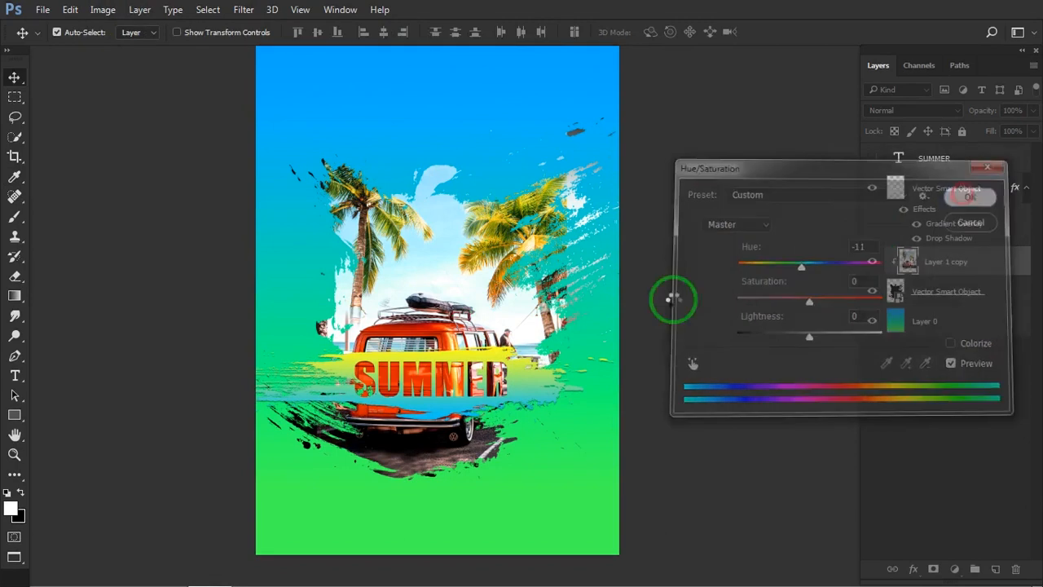
# - Enlarge the SUMMER stroke so it spans the poster and recentre it over the lower part of the van
pyautogui.hotkey('ctrl', 't')
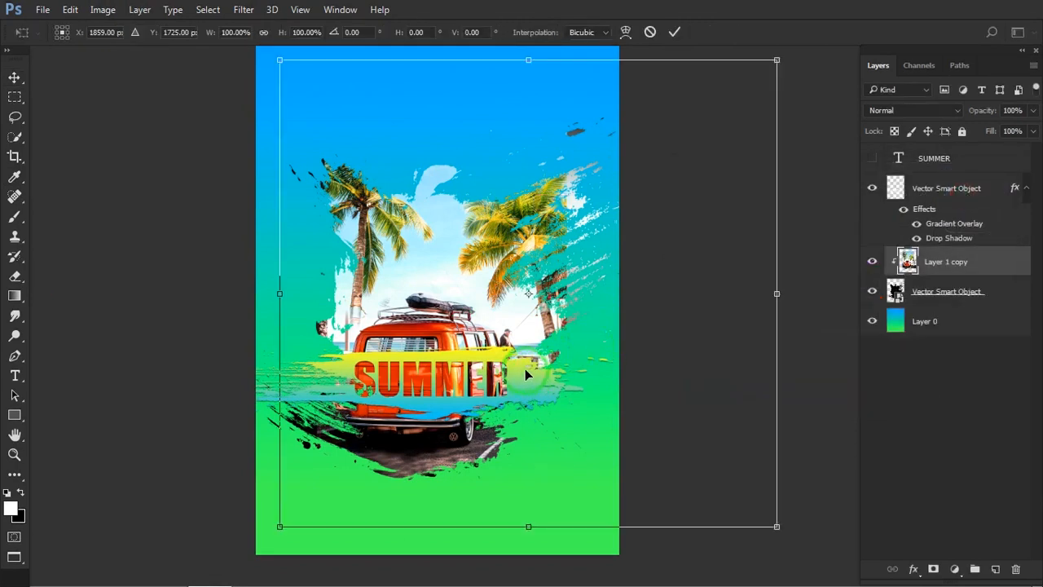
pyautogui.press('Escape')
pyautogui.click(531, 356)
pyautogui.hotkey('ctrl', 't')
pyautogui.moveTo(563, 359); pyautogui.dragTo(678, 310)
pyautogui.moveTo(592, 376); pyautogui.dragTo(564, 374)
pyautogui.press('Return')
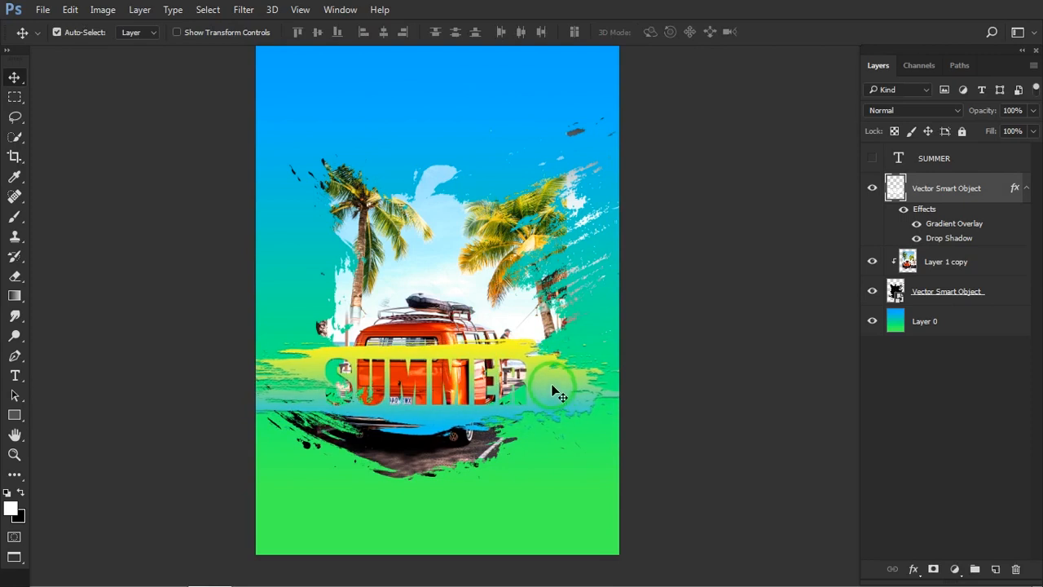
# - Turn off the stroke's Gradient Overlay effect and move the white SUMMER stroke lower on the van
pyautogui.click(901, 232)
pyautogui.click(916, 228)
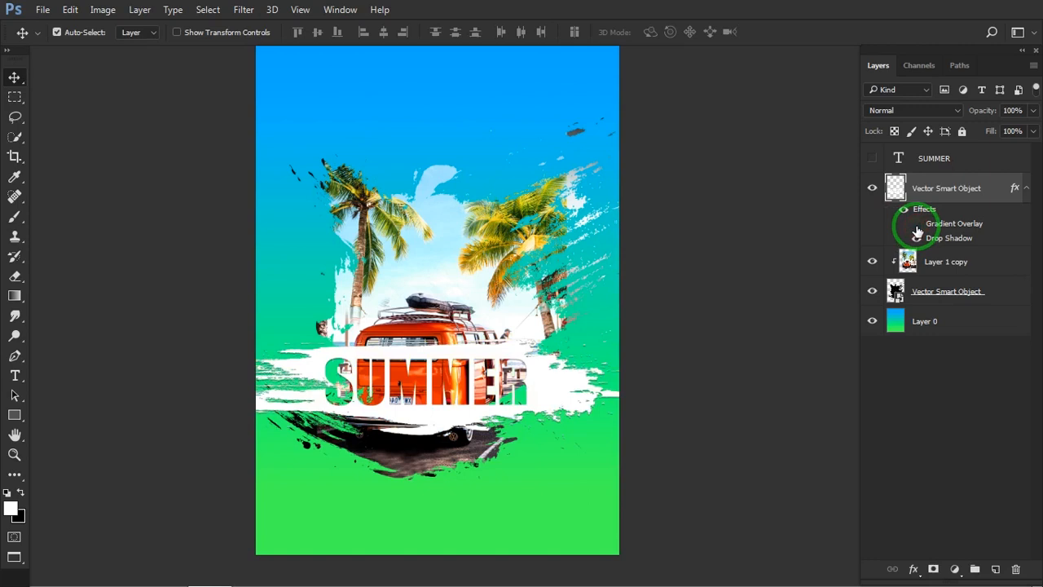
pyautogui.moveTo(557, 389)
pyautogui.mouseDown()
pyautogui.moveTo(552, 415)
pyautogui.moveTo(567, 414)
pyautogui.moveTo(564, 403)
pyautogui.mouseUp()
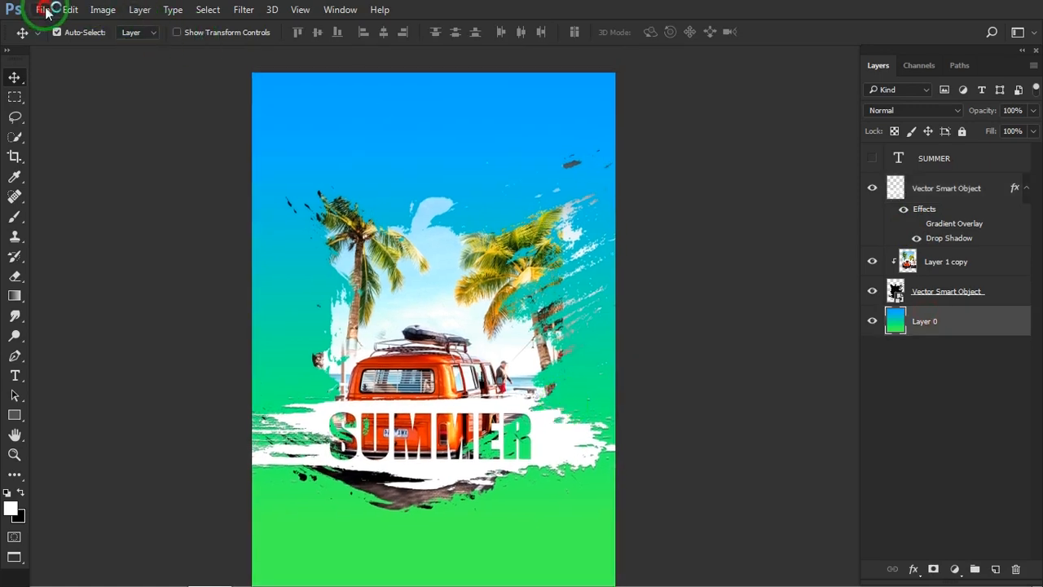
# - Open the beach sunset photo as a separate document
pyautogui.click(46, 11)
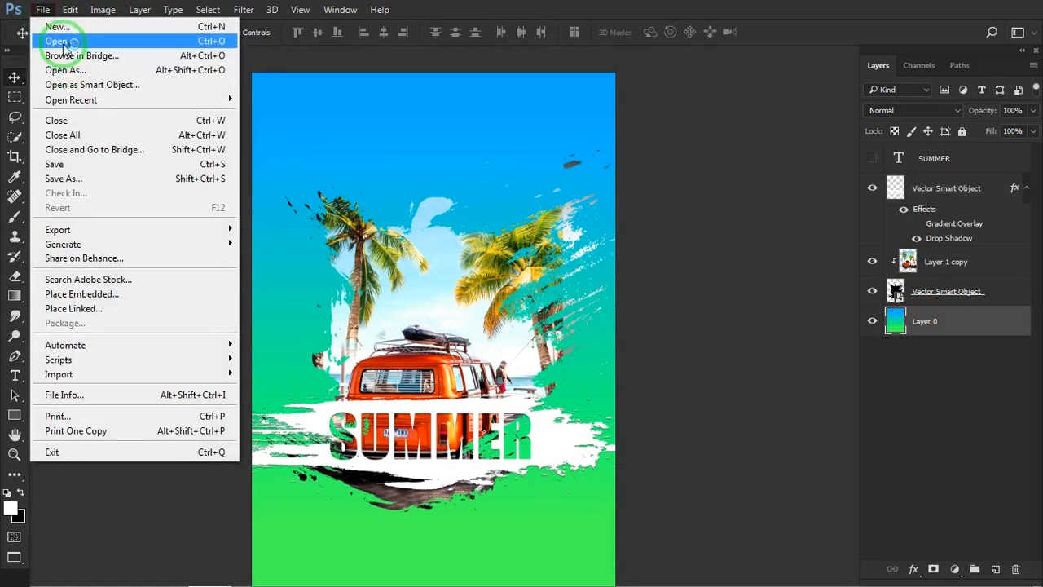
pyautogui.click(67, 39)
pyautogui.click(450, 235)
pyautogui.click(392, 341)
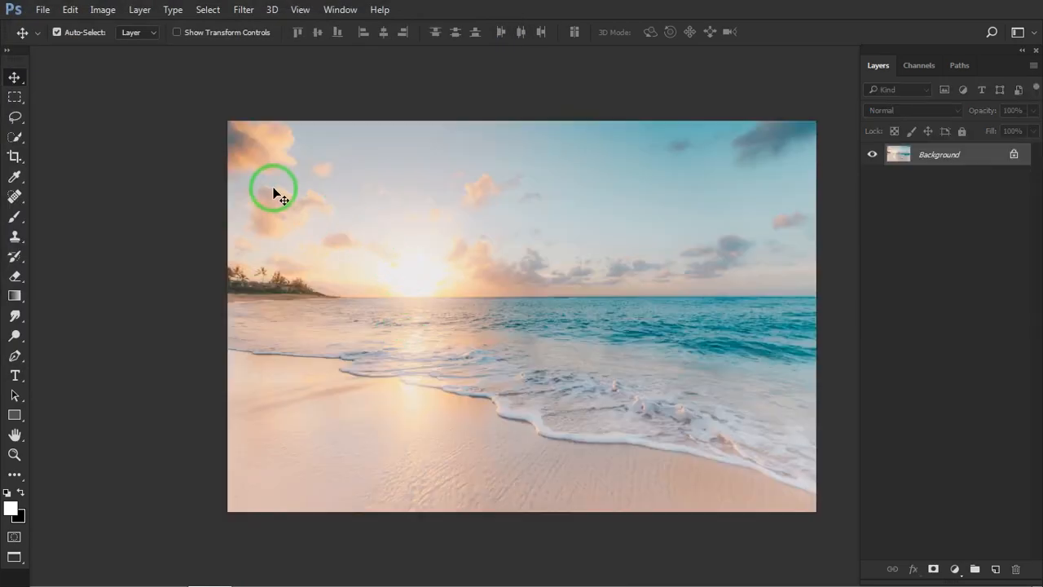
# - Copy the beach photo into the poster directly above the gradient background and position it over the poster's upper part
pyautogui.press('f')
pyautogui.press('f')
pyautogui.moveTo(234, 65); pyautogui.dragTo(109, 211)
pyautogui.moveTo(270, 329); pyautogui.dragTo(496, 118)
pyautogui.click(647, 212)
pyautogui.press('f')
pyautogui.moveTo(574, 196); pyautogui.dragTo(656, 197)
# - Set the beach photo's blend mode to Luminosity and enlarge it to cover the whole poster
pyautogui.scroll(-1, 537, 144)
pyautogui.click(913, 111)
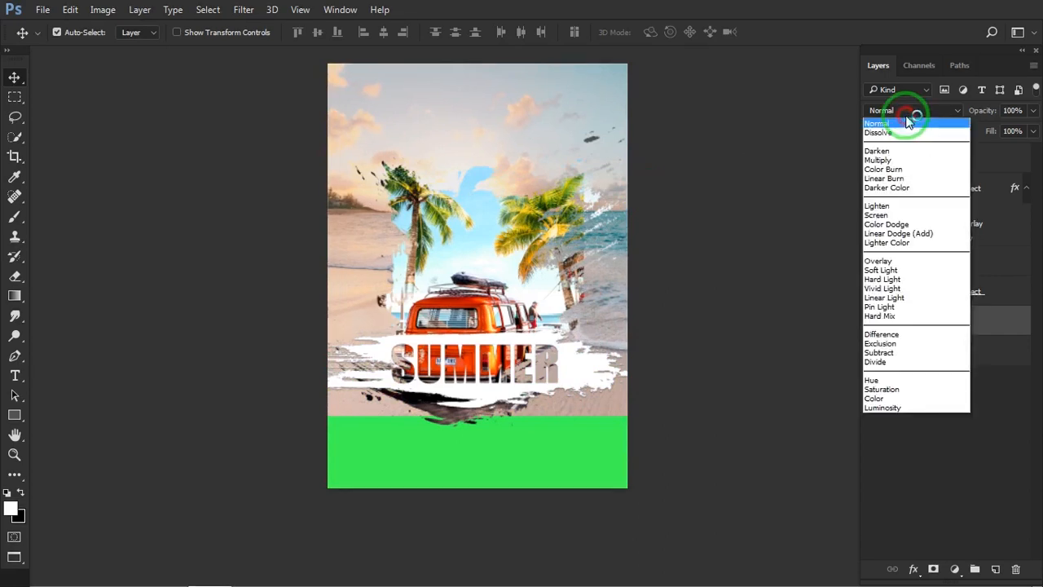
pyautogui.click(902, 405)
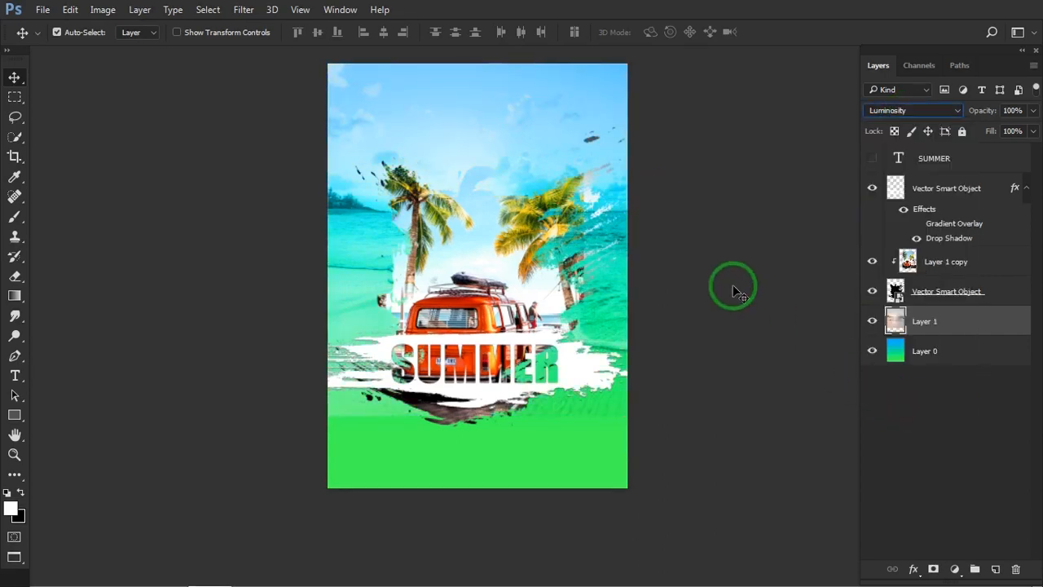
pyautogui.moveTo(549, 112); pyautogui.dragTo(356, 114)
# - Apply a Gaussian Blur with a radius of about 7.4 pixels to the beach photo layer
pyautogui.click(244, 9)
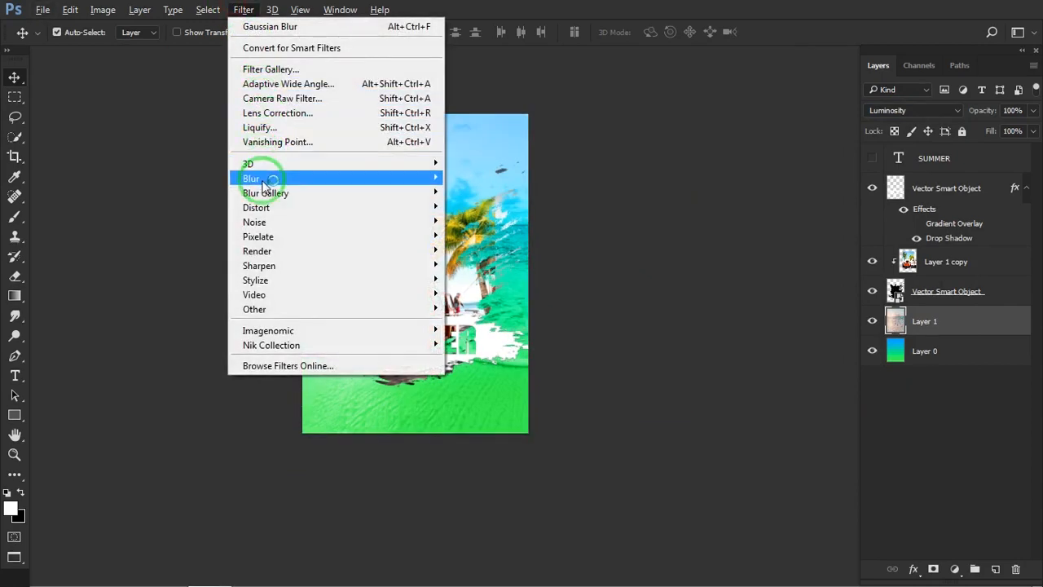
pyautogui.moveTo(263, 185)
pyautogui.click(485, 237)
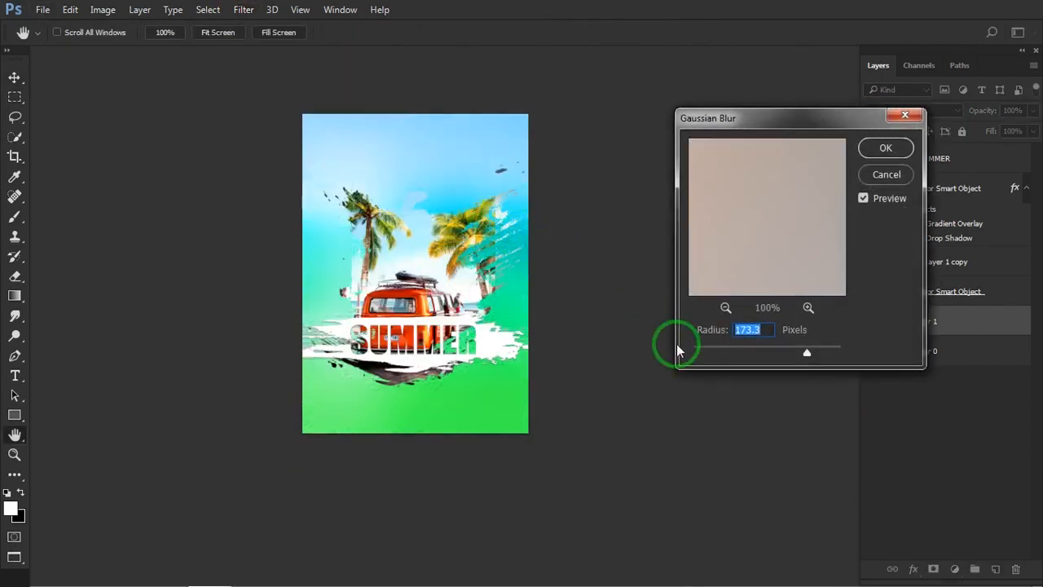
pyautogui.moveTo(715, 351); pyautogui.dragTo(721, 351)
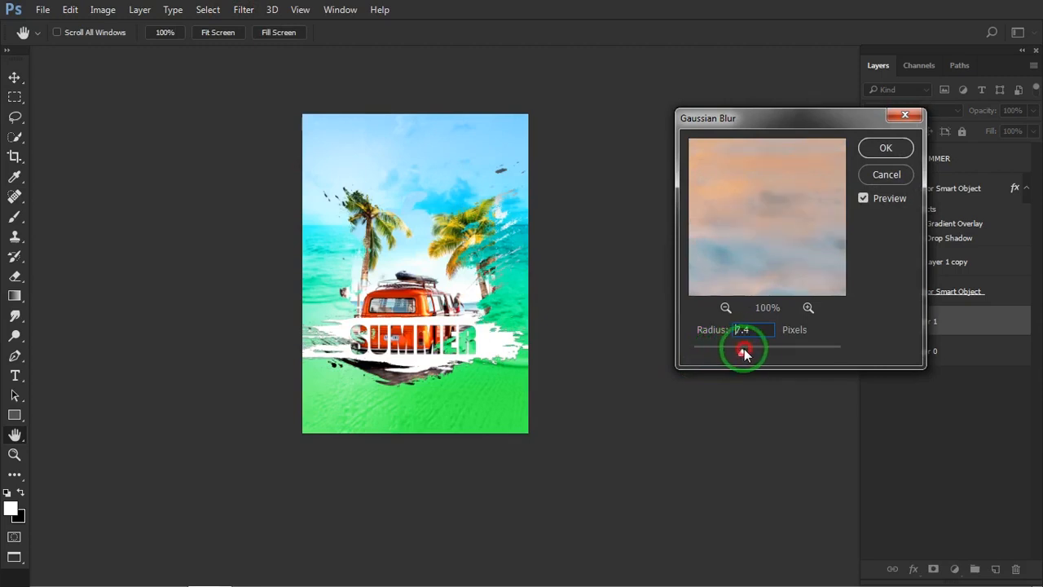
pyautogui.press('Return')
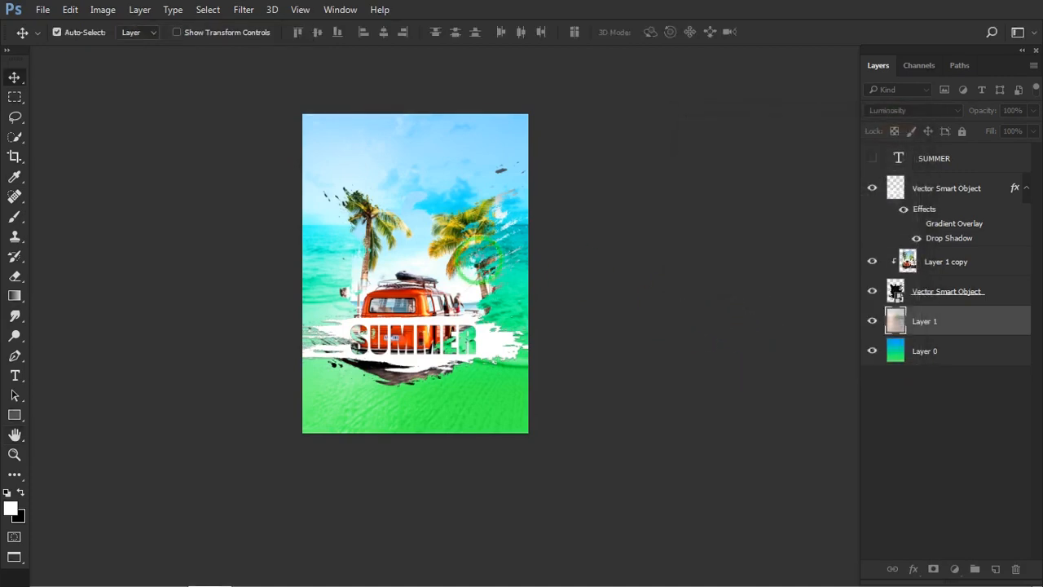
pyautogui.scroll(1, 480, 263)
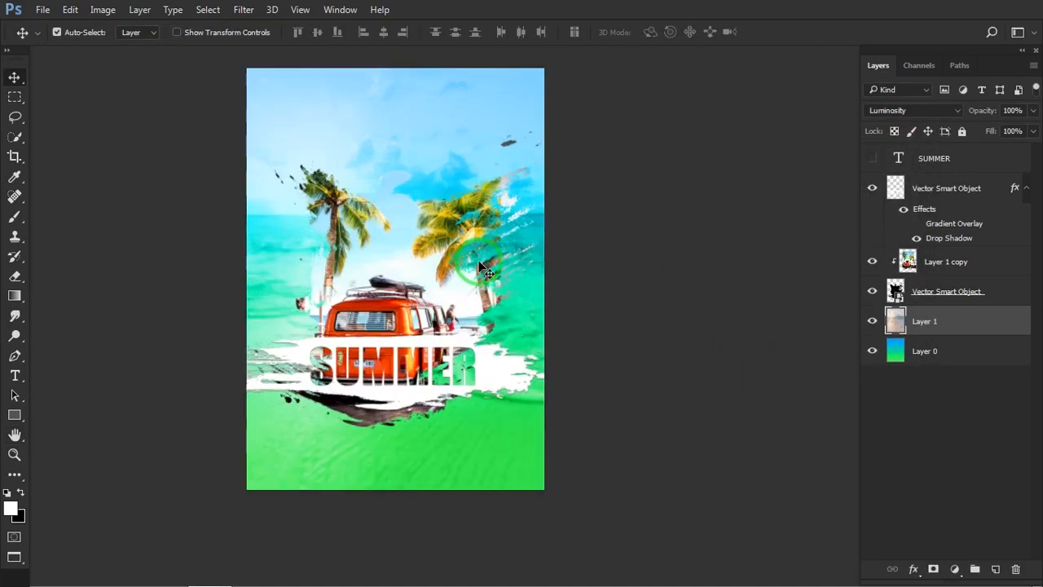
pyautogui.moveTo(479, 260); pyautogui.dragTo(501, 275)
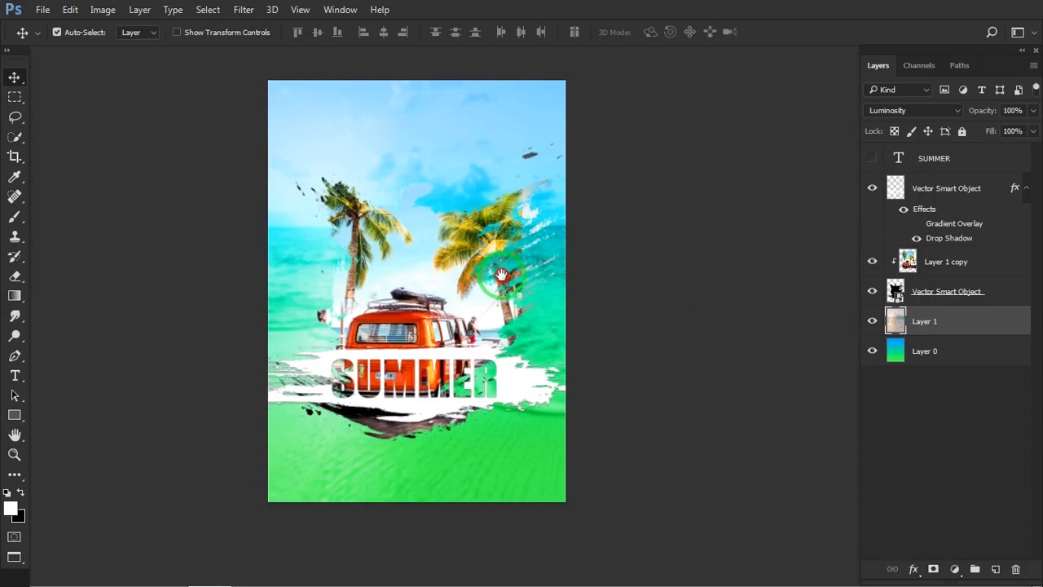
# - Apply a Levels adjustment to the beach photo layer with input black at about 23 and input white at 234
pyautogui.click(103, 9)
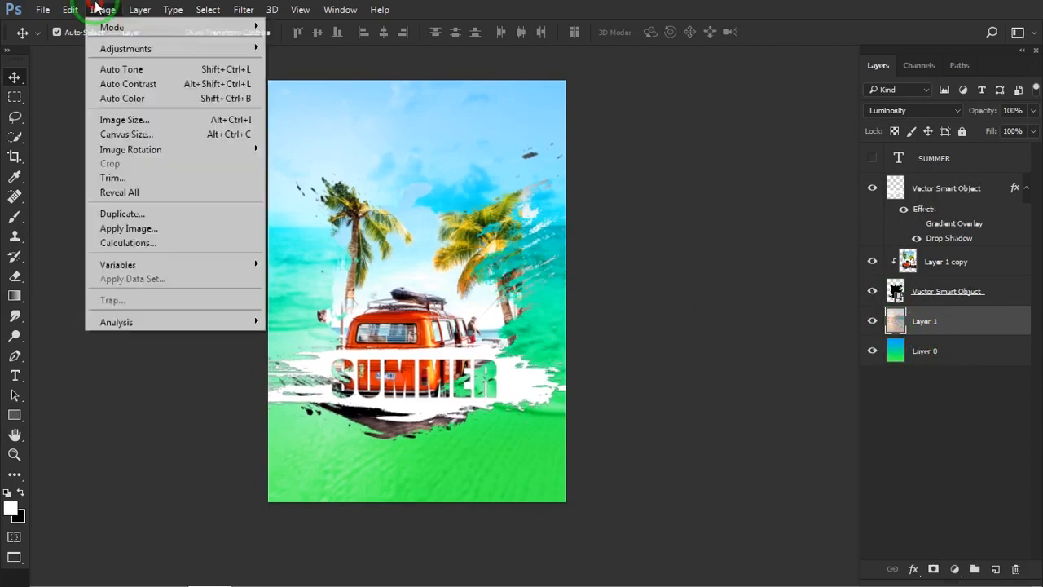
pyautogui.moveTo(122, 49)
pyautogui.click(305, 65)
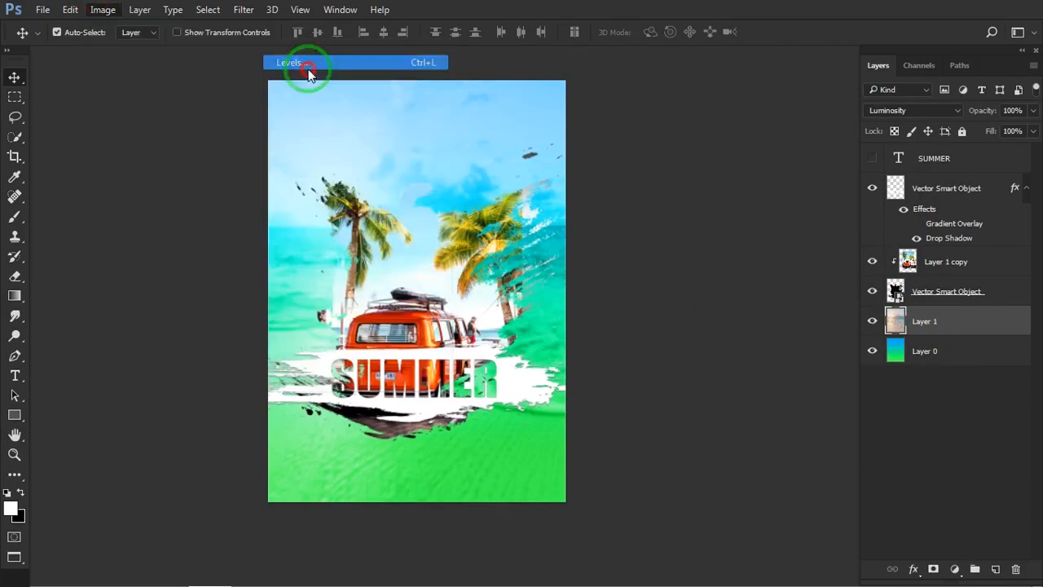
pyautogui.moveTo(689, 273); pyautogui.dragTo(736, 273)
pyautogui.moveTo(862, 270); pyautogui.dragTo(852, 272)
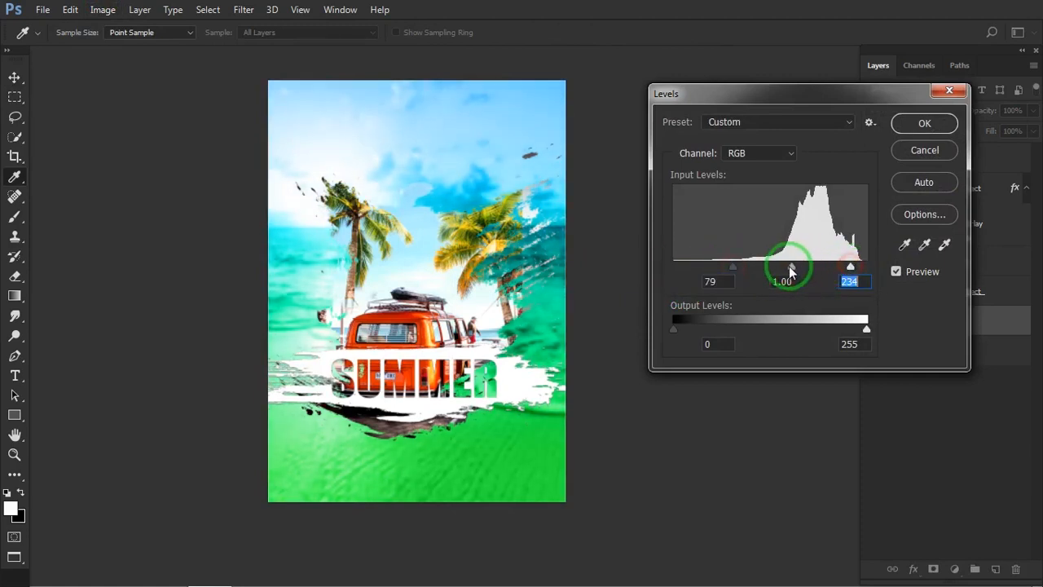
pyautogui.moveTo(733, 270); pyautogui.dragTo(707, 273)
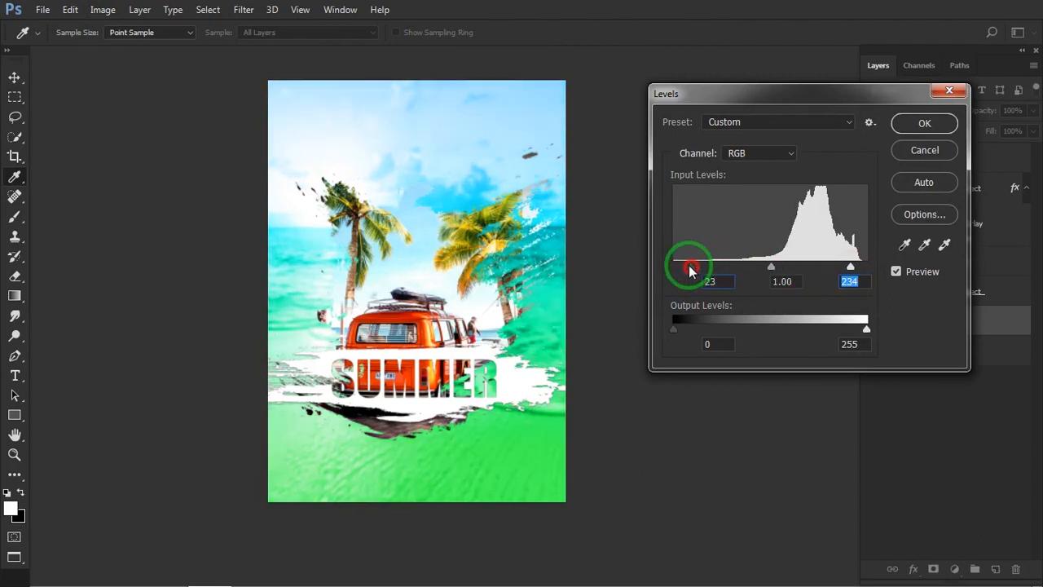
pyautogui.press('Return')
# - Lower the beach photo layer's opacity to 59%
pyautogui.click(1033, 111)
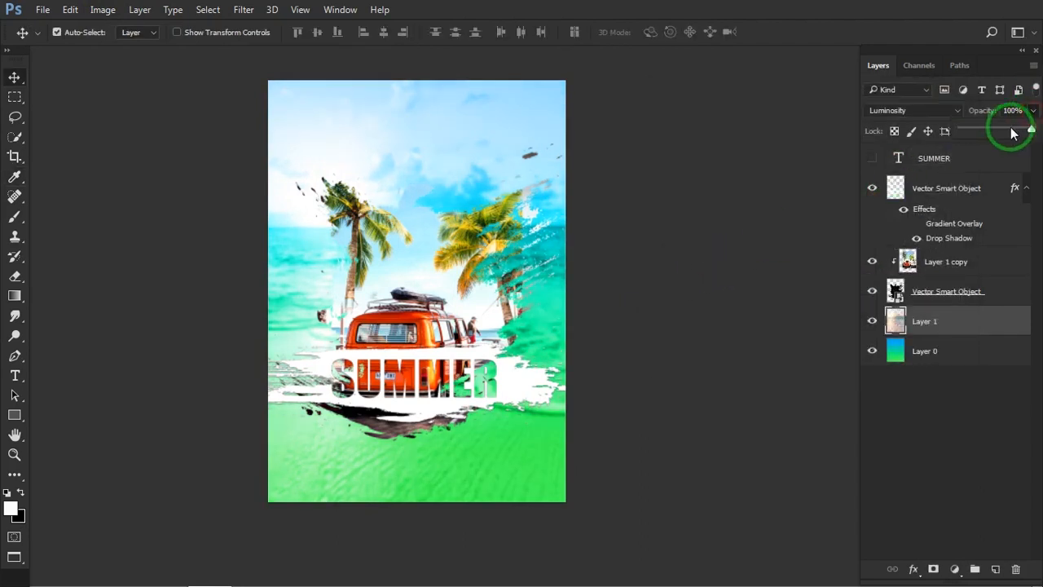
pyautogui.moveTo(1008, 132); pyautogui.dragTo(1004, 133)
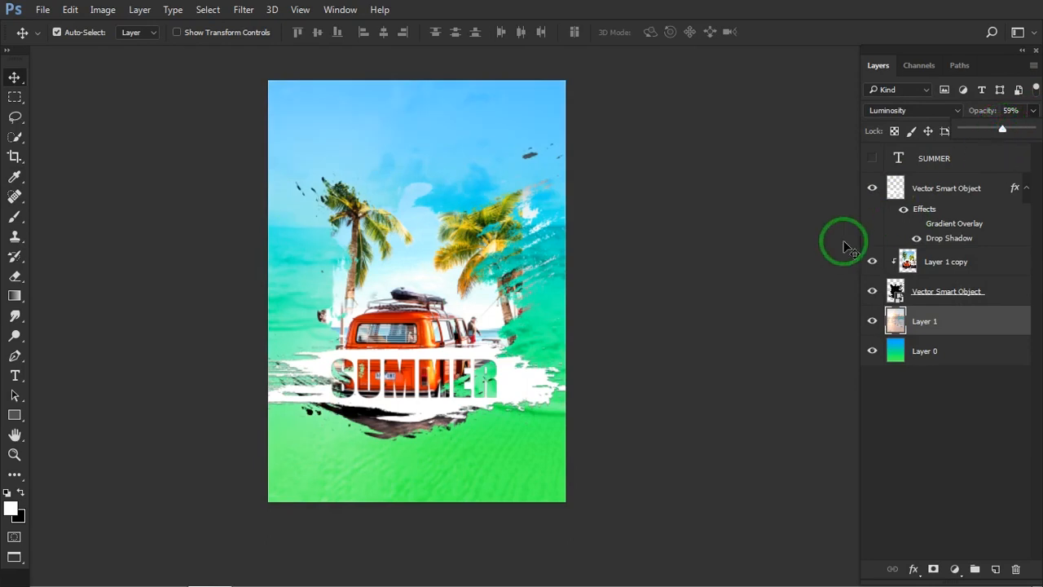
pyautogui.moveTo(538, 254); pyautogui.dragTo(541, 258)
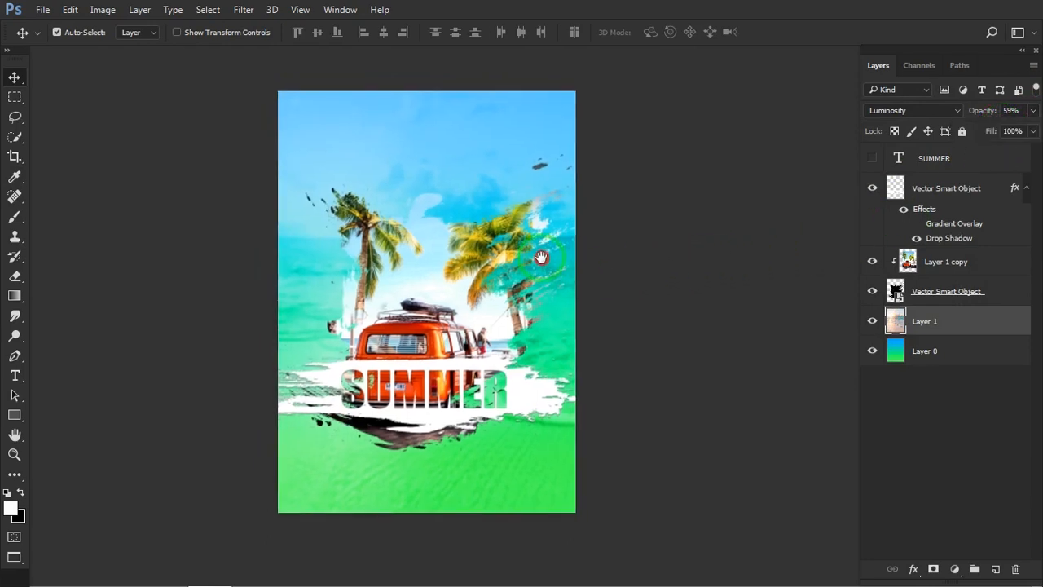
# - Delete the hidden SUMMER text layer at the top of the layer stack
pyautogui.scroll(5, 387, 470)
pyautogui.moveTo(388, 472); pyautogui.dragTo(397, 444)
pyautogui.click(962, 163)
pyautogui.press('Delete')
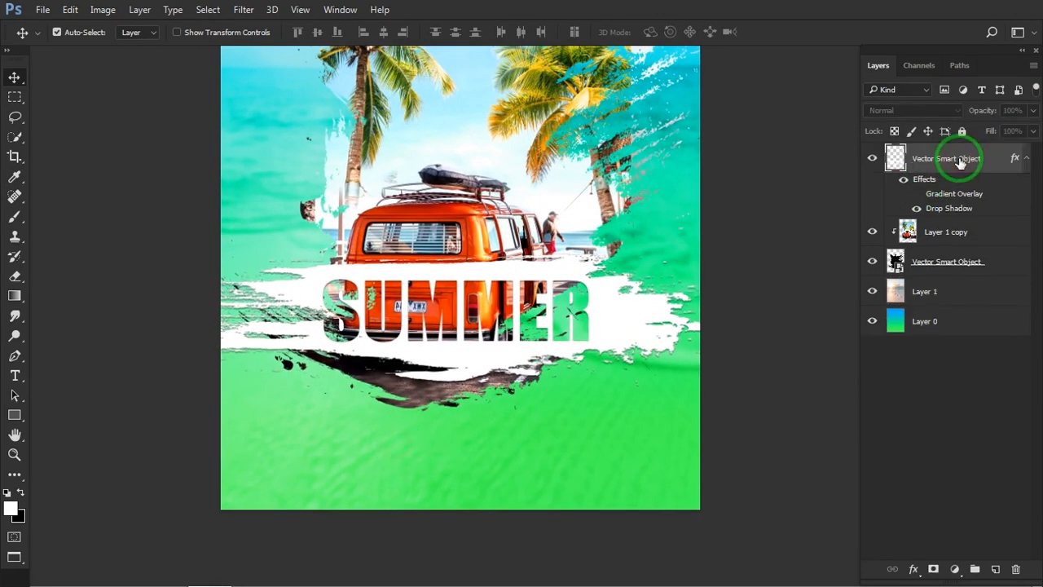
# - Add the white 48 pt text "Your Club" below the SUMMER stroke and set its font to Script MT Std
pyautogui.press('t')
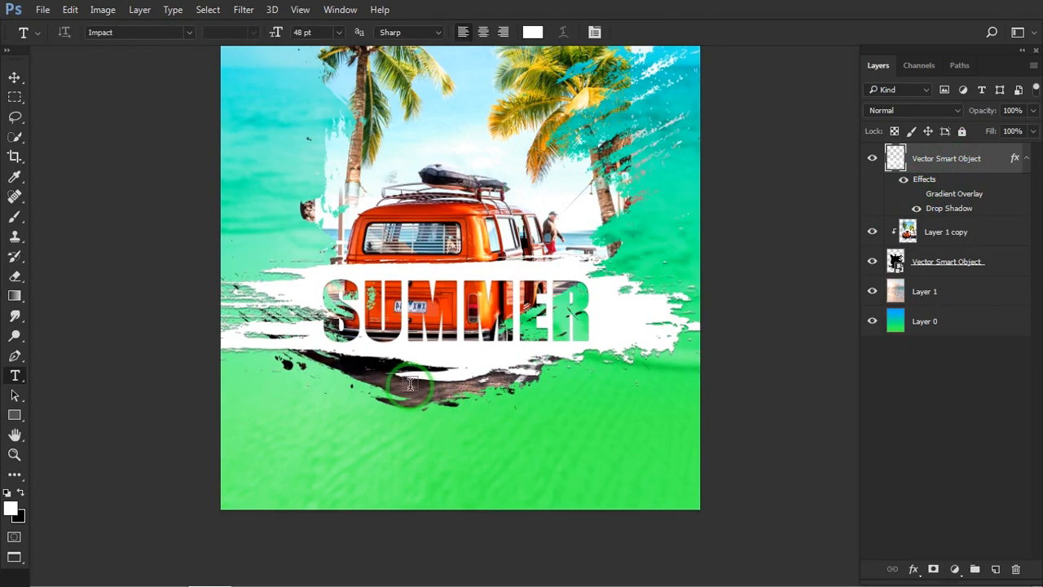
pyautogui.click(312, 451)
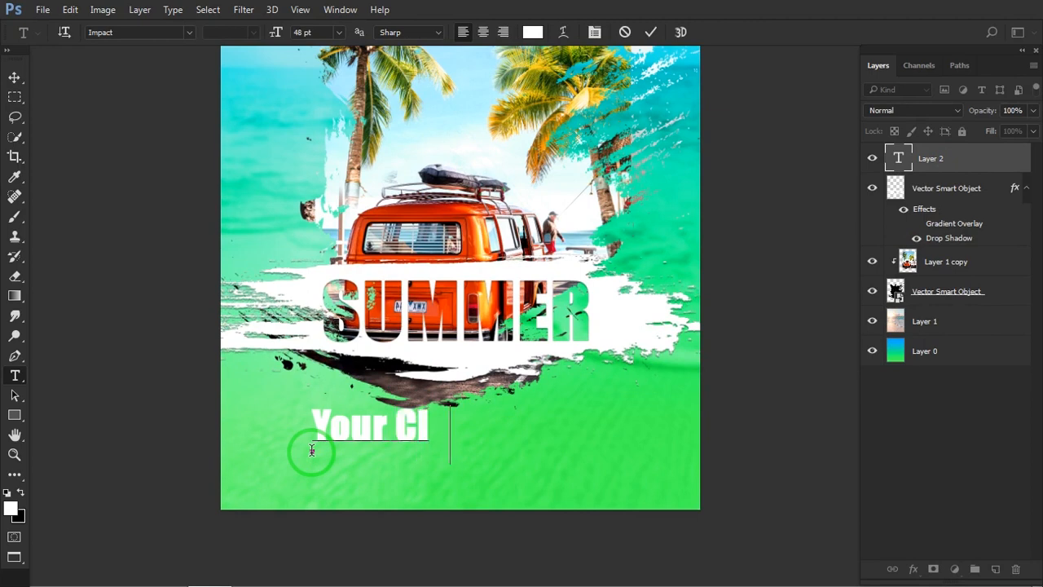
pyautogui.hotkey('ctrl', 'a')
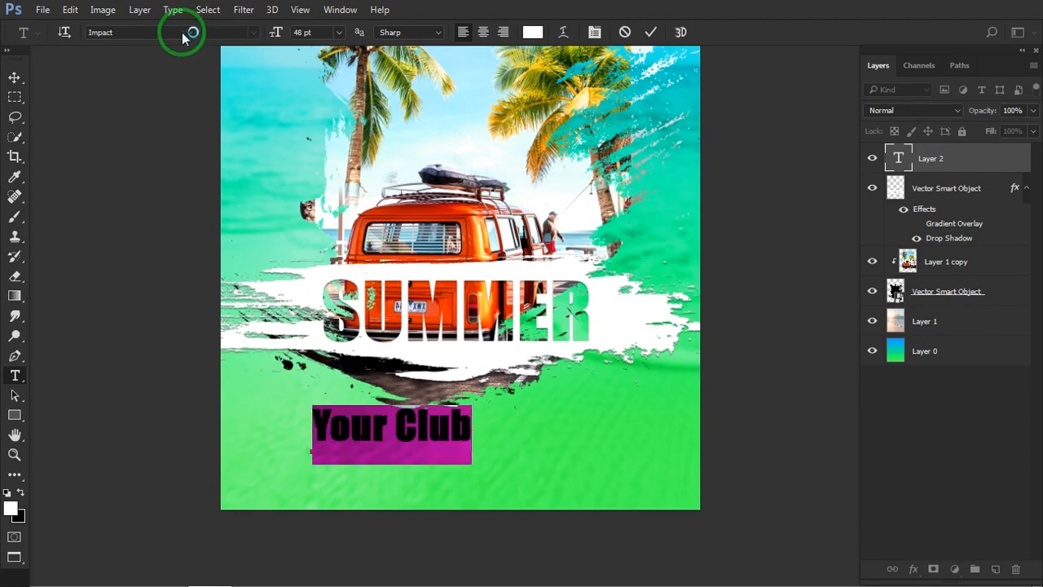
pyautogui.write('s')
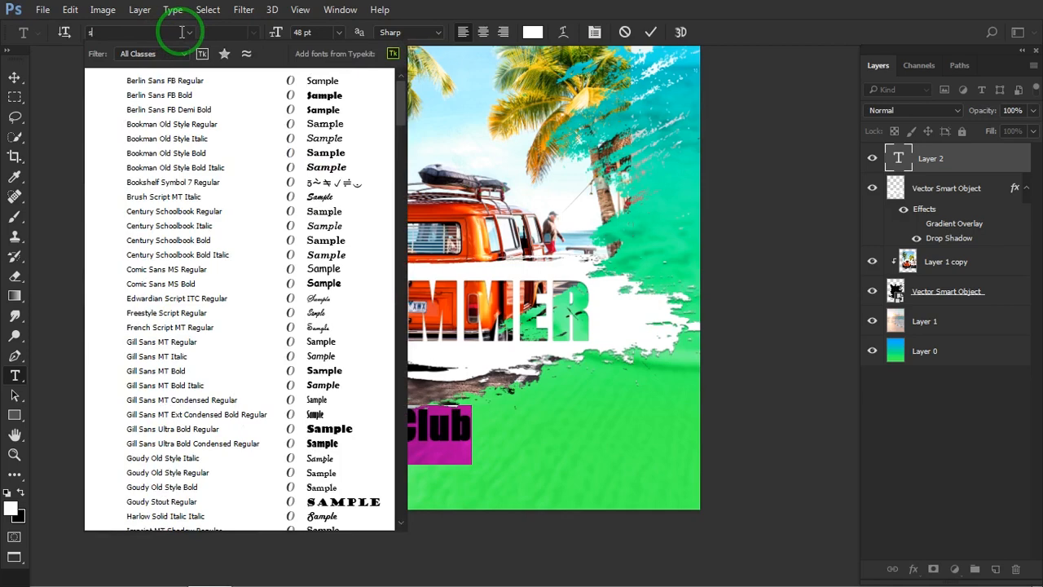
pyautogui.click(189, 34)
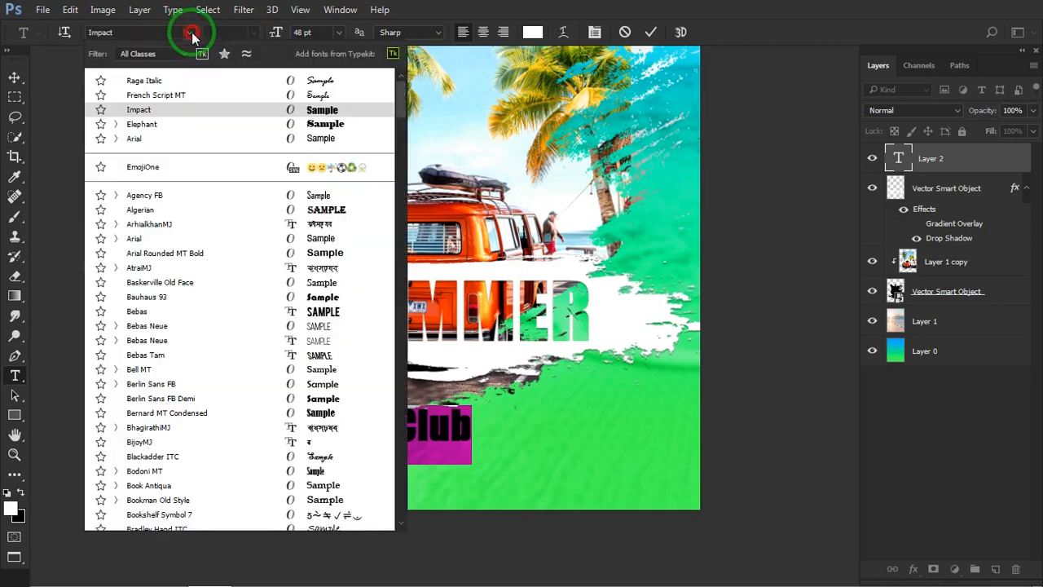
pyautogui.moveTo(400, 107); pyautogui.dragTo(400, 367)
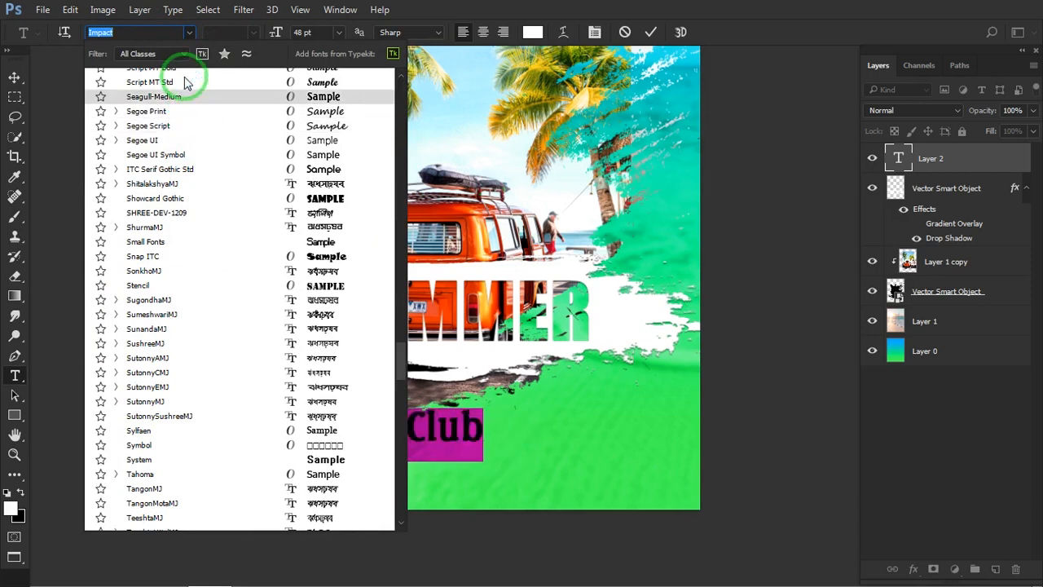
pyautogui.click(186, 82)
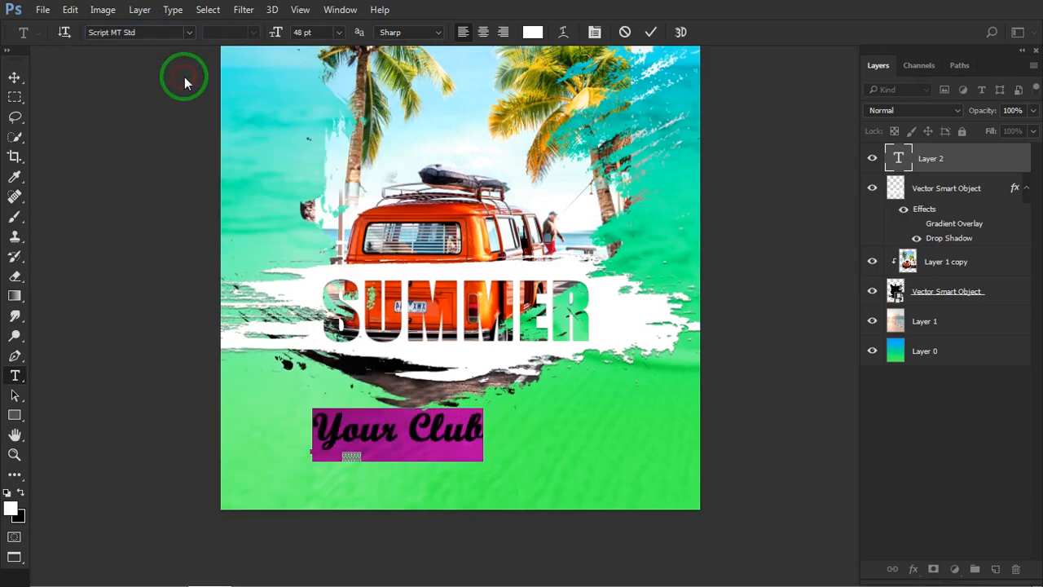
pyautogui.click(431, 422)
pyautogui.hotkey('ctrl', 'Return')
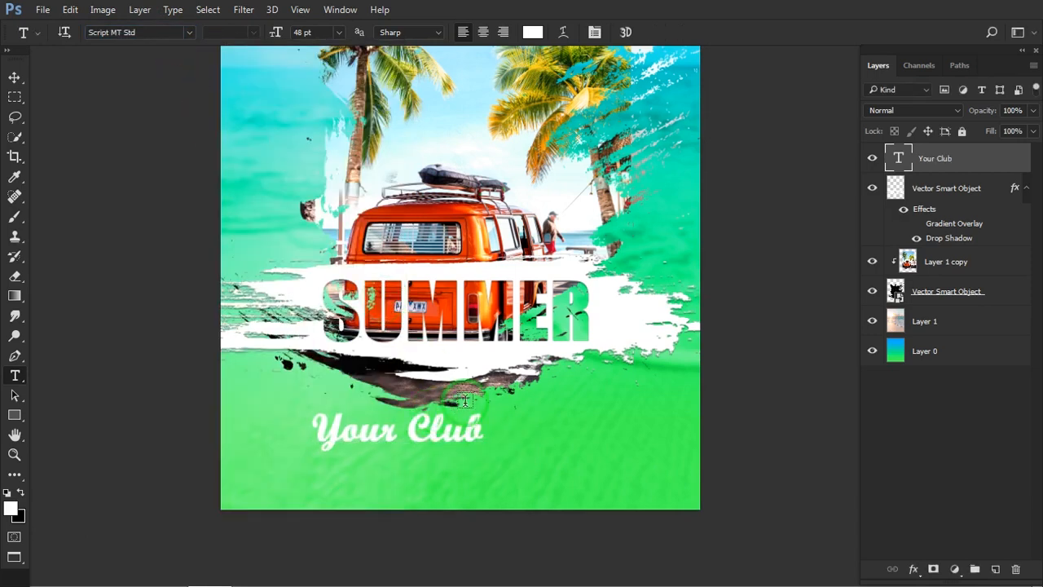
# - Centre the Your Club text beneath the SUMMER stroke and scale it down to about 28.98 pt
pyautogui.press('v')
pyautogui.moveTo(457, 438); pyautogui.dragTo(514, 447)
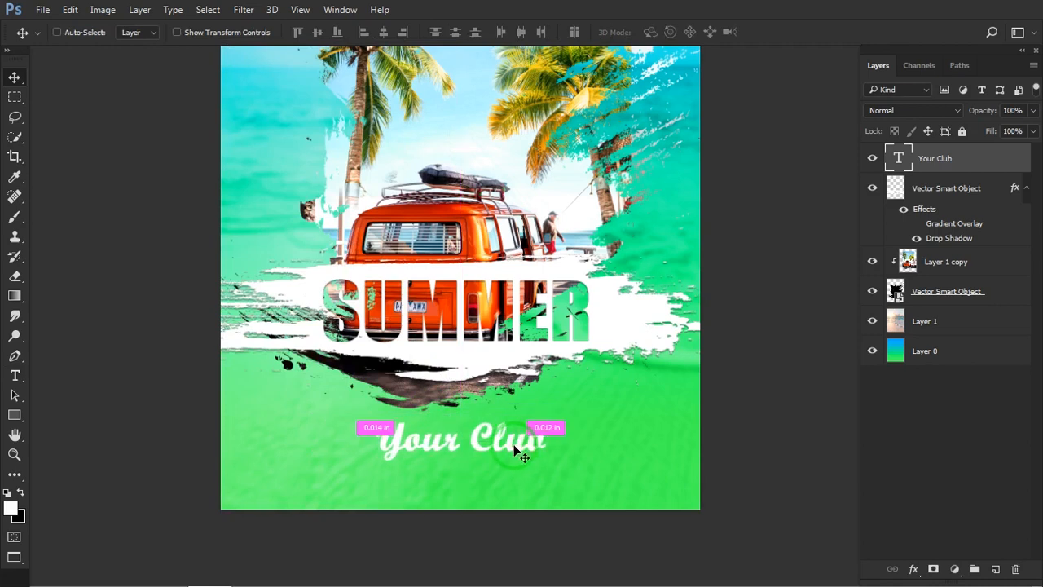
pyautogui.hotkey('ctrl', 't')
pyautogui.moveTo(551, 414); pyautogui.dragTo(517, 424)
pyautogui.press('Return')
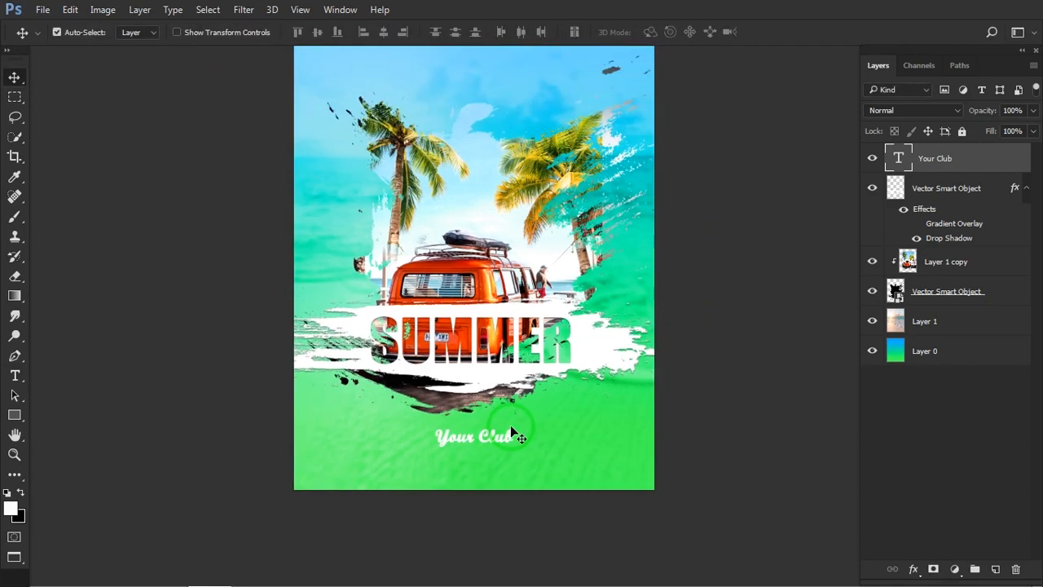
# - Nudge the Your Club text slightly upward toward the SUMMER stroke
pyautogui.press('Up')
pyautogui.press('Up')
pyautogui.press('Up')
pyautogui.press('Up')
pyautogui.press('Up')
pyautogui.press('Up')
pyautogui.press('Up')
pyautogui.press('Up')
pyautogui.press('Up')
pyautogui.press('Up')
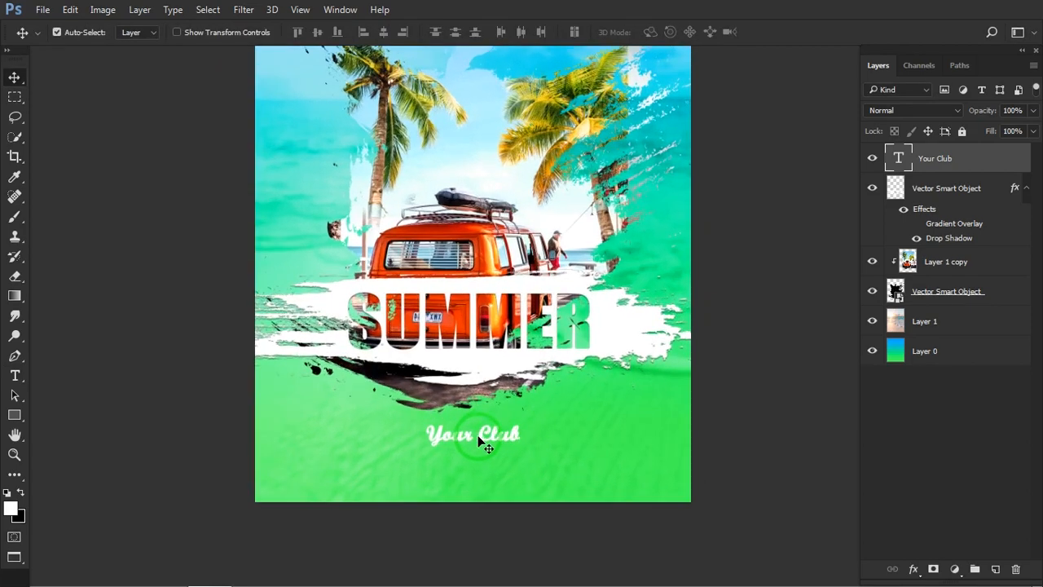
# - Turn off faux bold and standard ligatures for the whole Your Club text
pyautogui.doubleClick(477, 434)
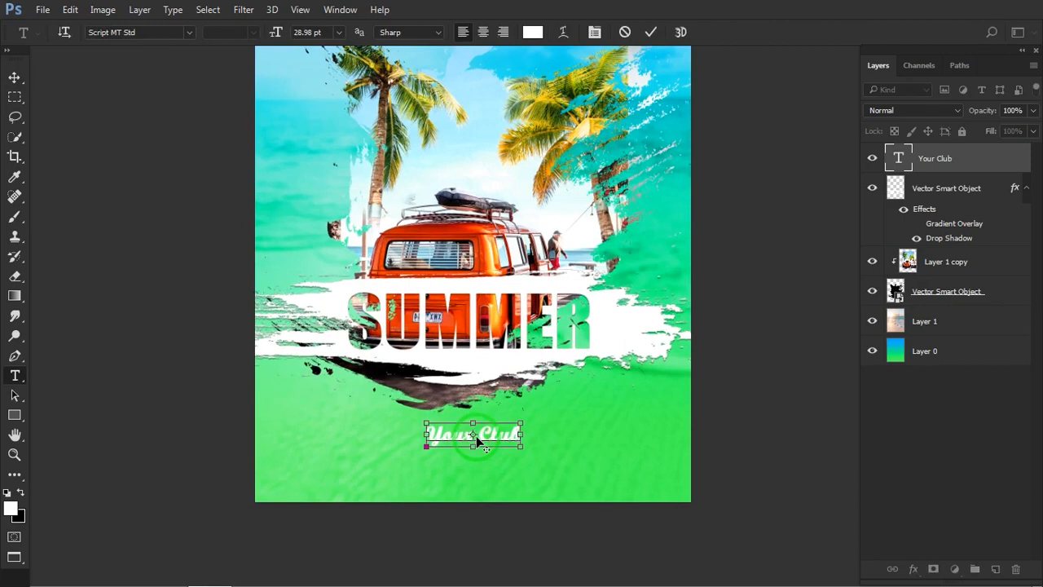
pyautogui.hotkey('ctrl', 'a')
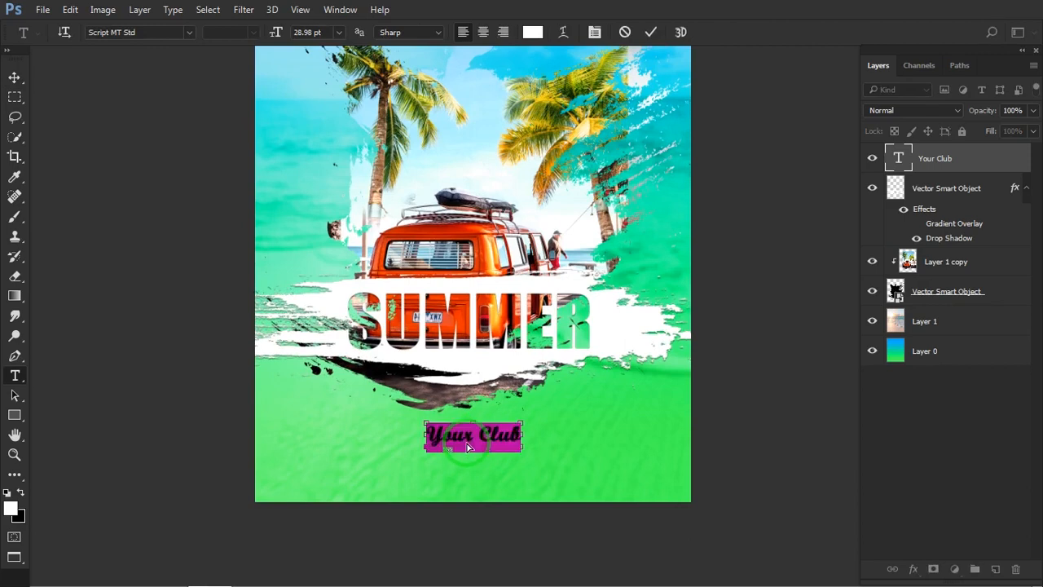
pyautogui.hotkey('ctrl', 't')
pyautogui.click(733, 282)
pyautogui.click(731, 306)
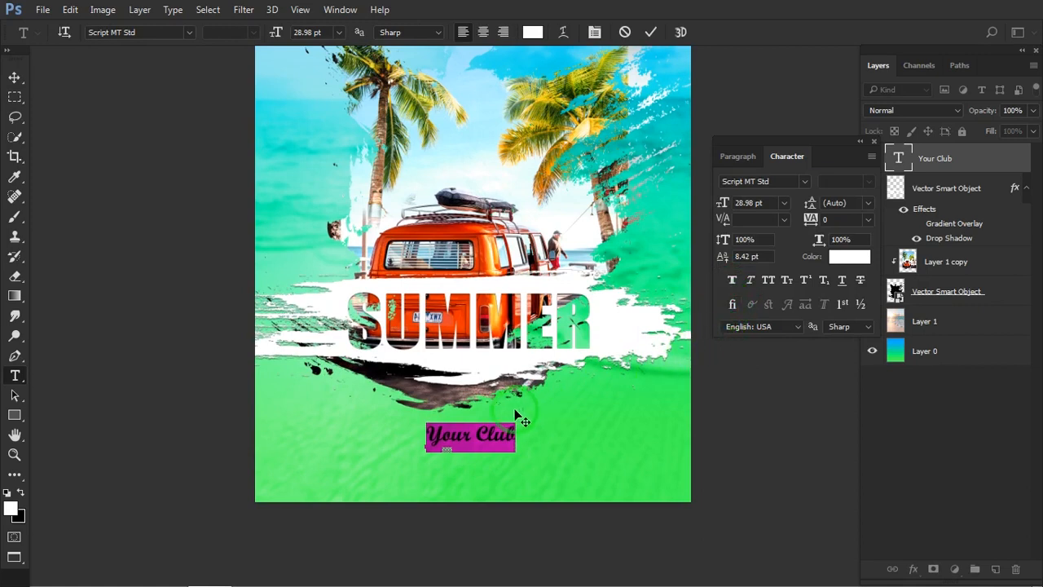
pyautogui.click(486, 436)
pyautogui.hotkey('ctrl', 'Return')
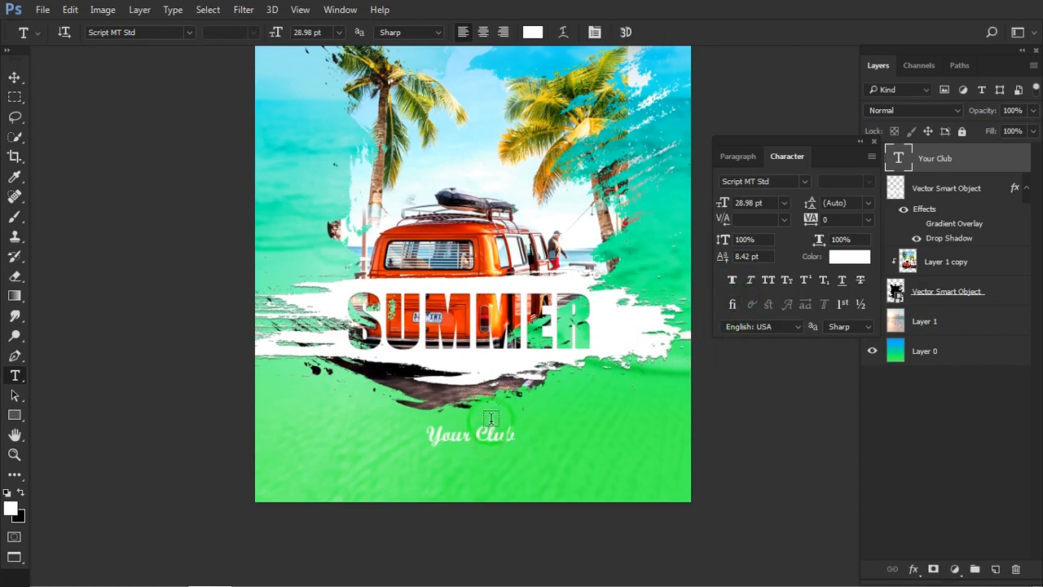
pyautogui.press('v')
pyautogui.moveTo(477, 440); pyautogui.dragTo(479, 440)
# - Give the Your Club text a black Color Overlay in Normal blend mode at 100% opacity
pyautogui.doubleClick(978, 161)
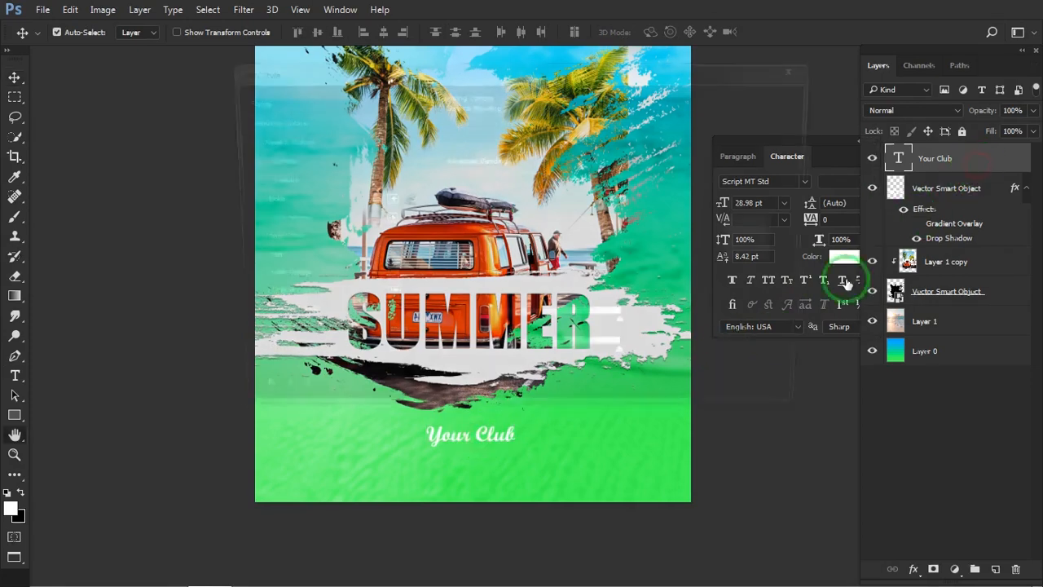
pyautogui.click(277, 281)
pyautogui.click(594, 122)
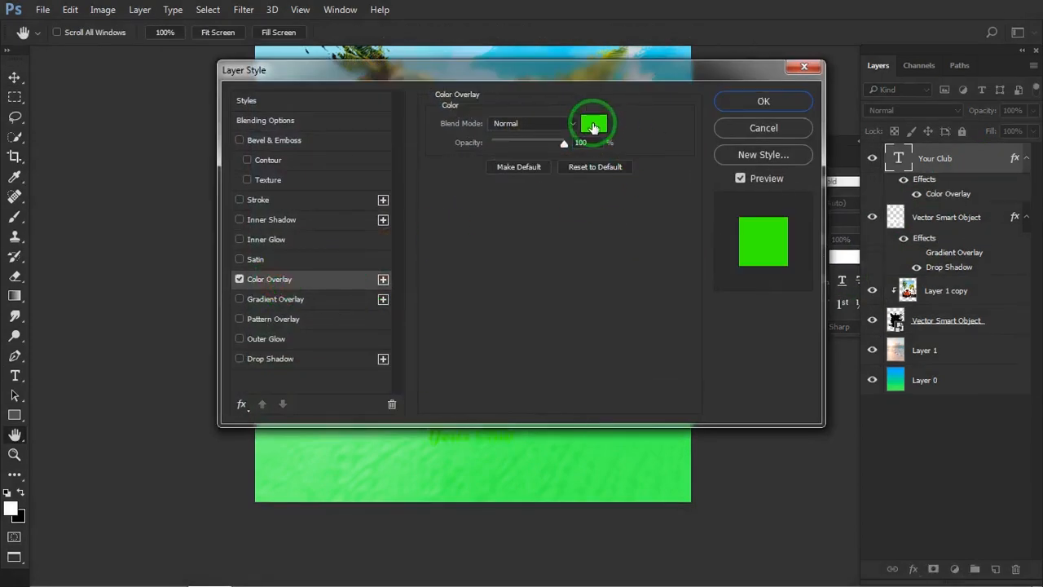
pyautogui.click(625, 258)
pyautogui.moveTo(626, 258); pyautogui.dragTo(521, 462)
pyautogui.press('Return')
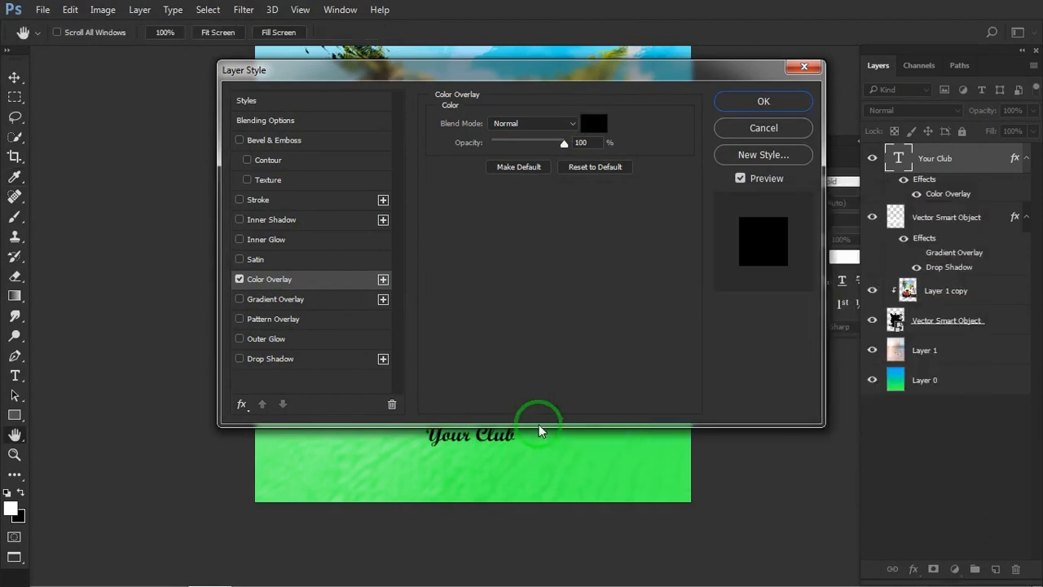
pyautogui.press('Return')
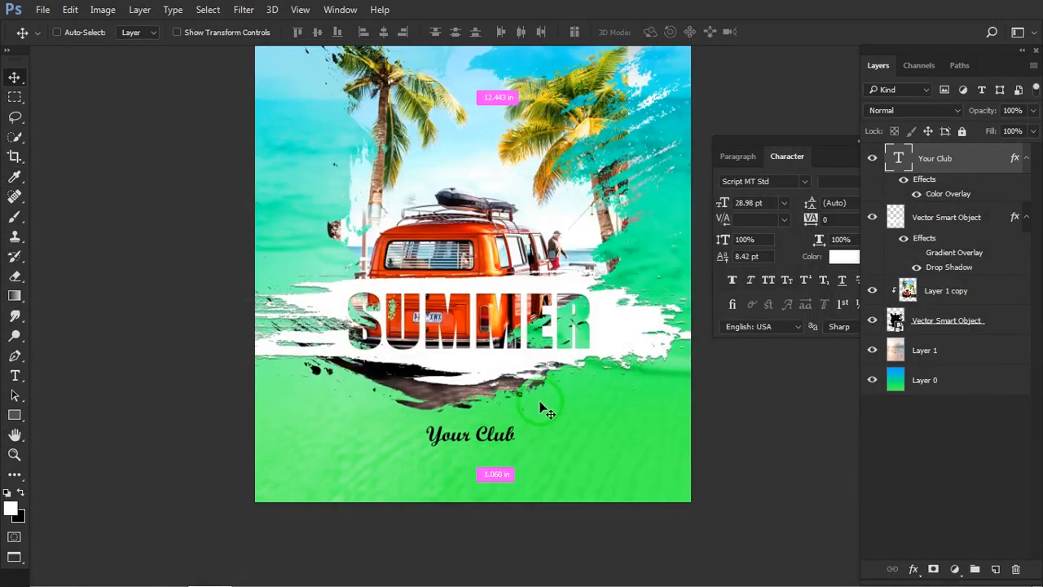
# - Enlarge the Your Club text to about 36.35 pt and nudge it horizontally to centre it on the poster
pyautogui.hotkey('ctrl', 't')
pyautogui.moveTo(521, 423); pyautogui.dragTo(528, 417)
pyautogui.press('Return')
pyautogui.press('Right')
pyautogui.press('Right')
pyautogui.press('Right')
pyautogui.press('Right')
pyautogui.press('Right')
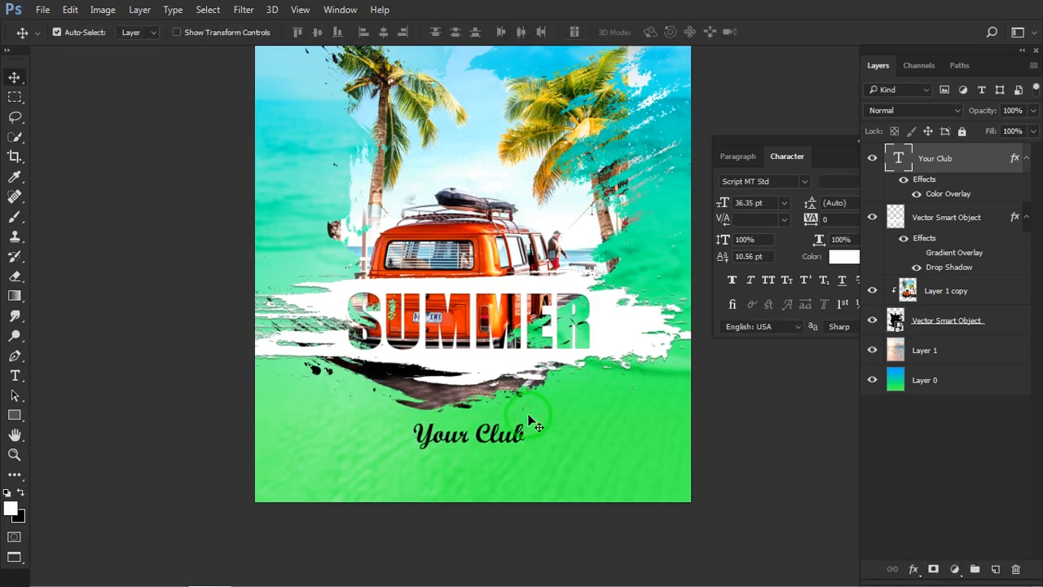
pyautogui.press('Left')
pyautogui.press('Left')
pyautogui.press('Left')
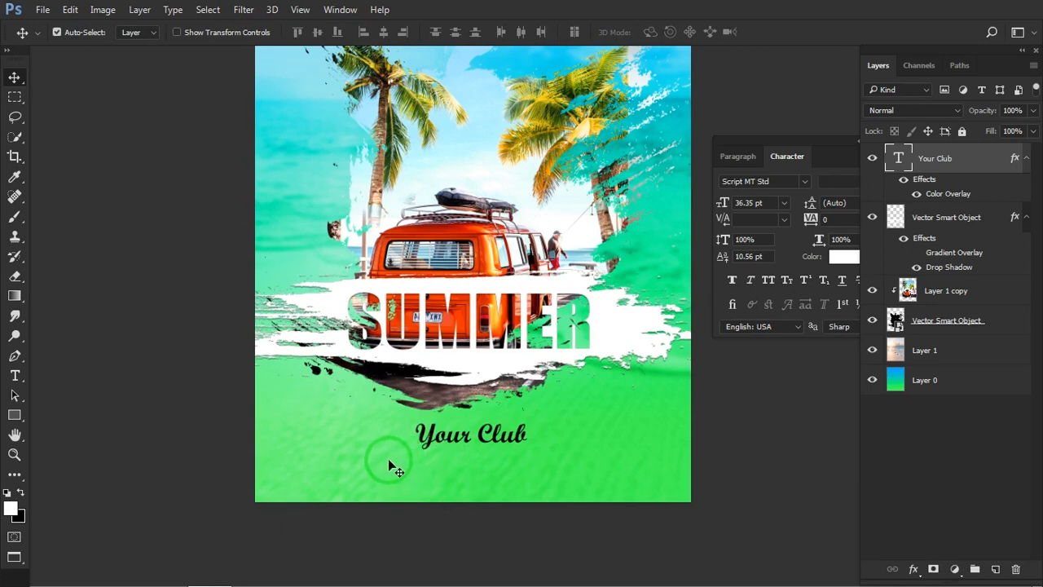
# - Add a new 48 pt Script MT Std text line with the club's postal address near the poster's lower edge
pyautogui.press('t')
pyautogui.click(324, 471)
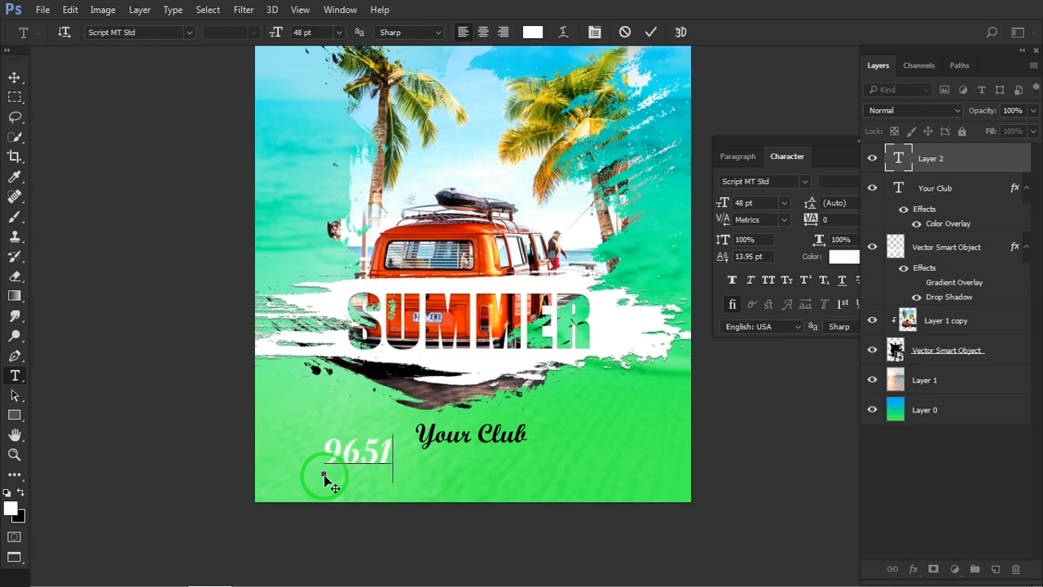
pyautogui.write('9651 kolkata, pp')
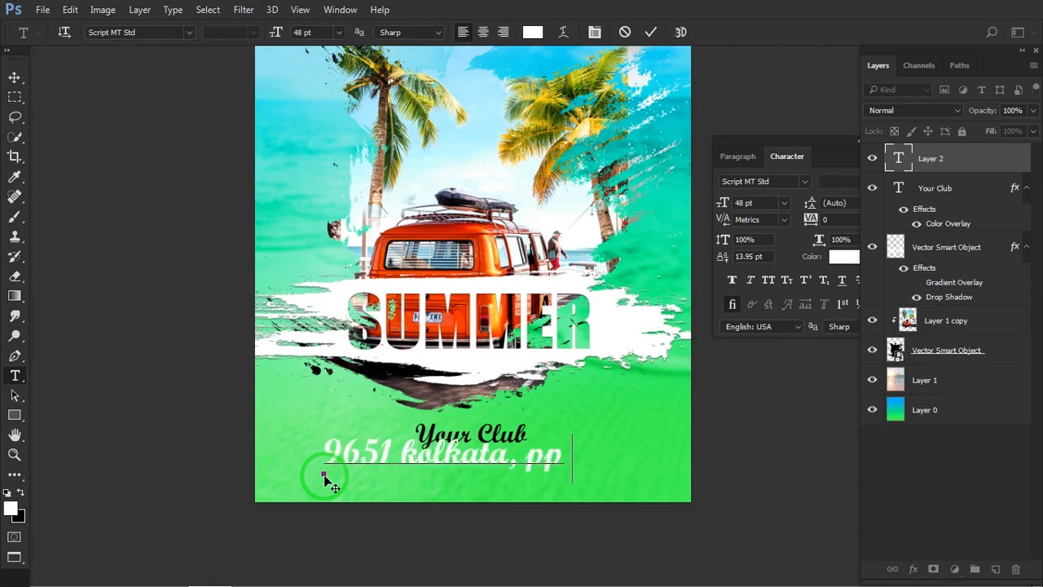
pyautogui.write(' road, wb')
pyautogui.hotkey('ctrl', 'Return')
# - Scale the address line down to about 29.43 pt and place it beneath the Your Club text
pyautogui.press('v')
pyautogui.hotkey('ctrl', 't')
pyautogui.moveTo(695, 437); pyautogui.dragTo(624, 449)
pyautogui.moveTo(543, 462); pyautogui.dragTo(507, 470)
pyautogui.press('Return')
# - Change the address line's font to Bell MT
pyautogui.tripleClick(397, 470)
pyautogui.click(188, 32)
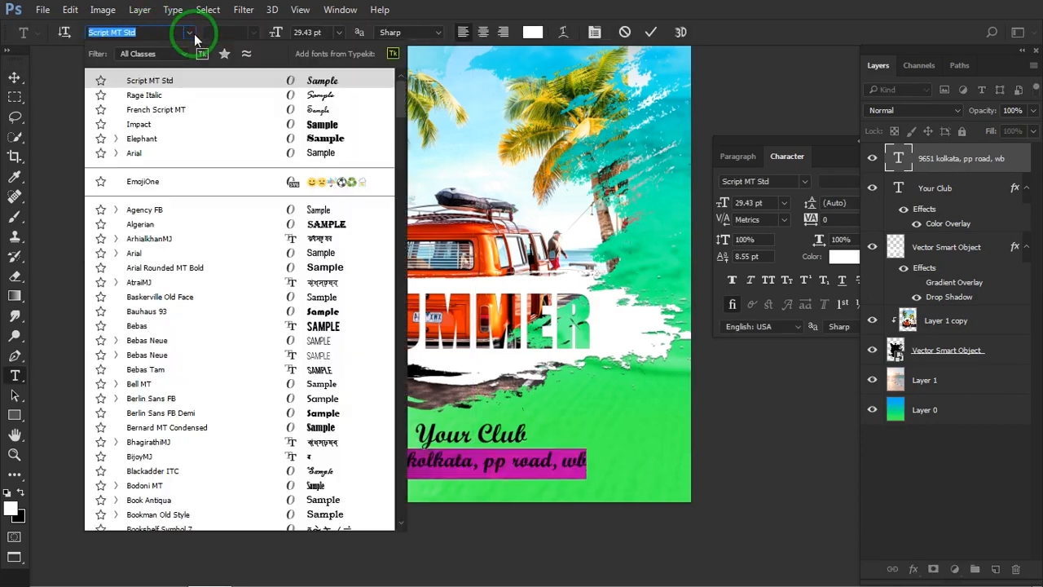
pyautogui.click(311, 385)
pyautogui.hotkey('ctrl', 'Return')
# - Apply a black Color Overlay to the address text layer
pyautogui.press('v')
pyautogui.doubleClick(996, 158)
pyautogui.doubleClick(983, 170)
pyautogui.click(267, 281)
pyautogui.click(764, 101)
# - Reduce the address line to about 19.97 pt and centre it directly beneath the Your Club text
pyautogui.scroll(5, 497, 510)
pyautogui.moveTo(497, 513); pyautogui.dragTo(440, 406)
pyautogui.hotkey('ctrl', 't')
pyautogui.moveTo(647, 340); pyautogui.dragTo(572, 348)
pyautogui.press('Return')
pyautogui.moveTo(520, 371); pyautogui.dragTo(492, 366)
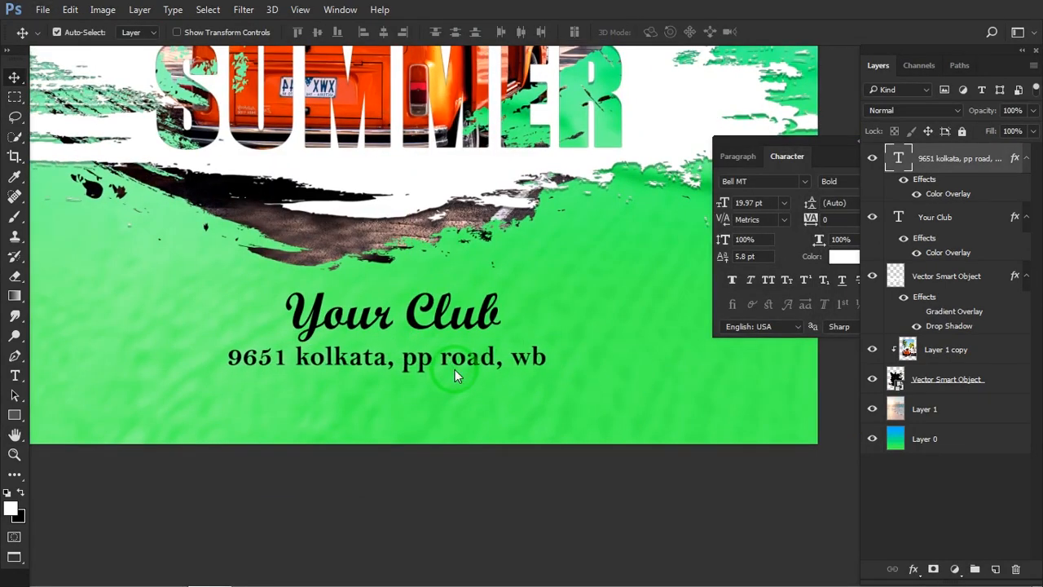
# - Set the address line's font to Arial Narrow
pyautogui.scroll(-5, 455, 372)
pyautogui.scroll(2, 449, 377)
pyautogui.doubleClick(453, 383)
pyautogui.click(762, 181)
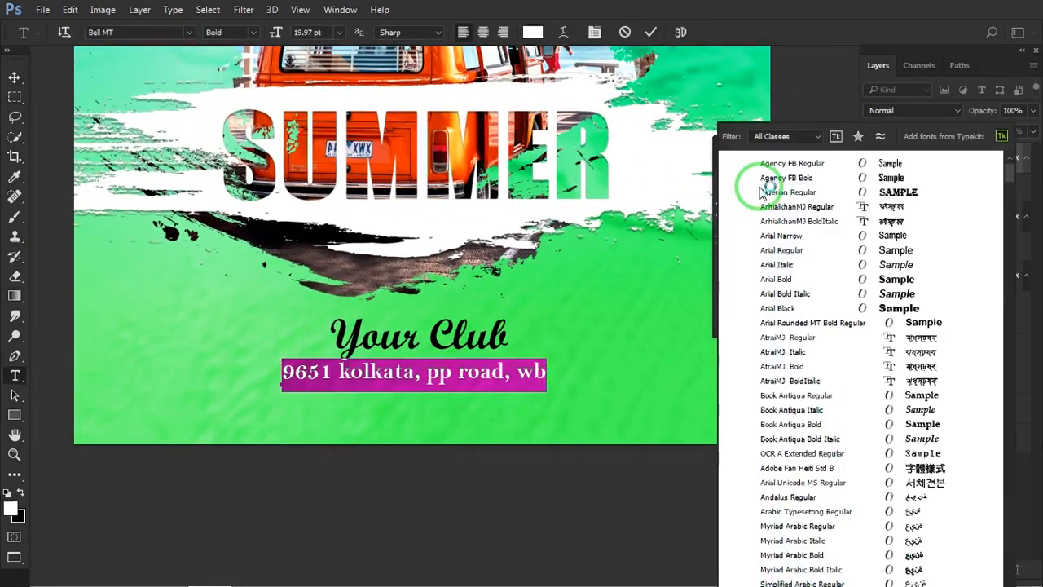
pyautogui.click(789, 168)
pyautogui.hotkey('ctrl', 'Return')
# - Enlarge the address line to 23.6 pt and place it centred beneath the Your Club text
pyautogui.press('v')
pyautogui.moveTo(459, 375); pyautogui.dragTo(545, 351)
pyautogui.hotkey('ctrl', 't')
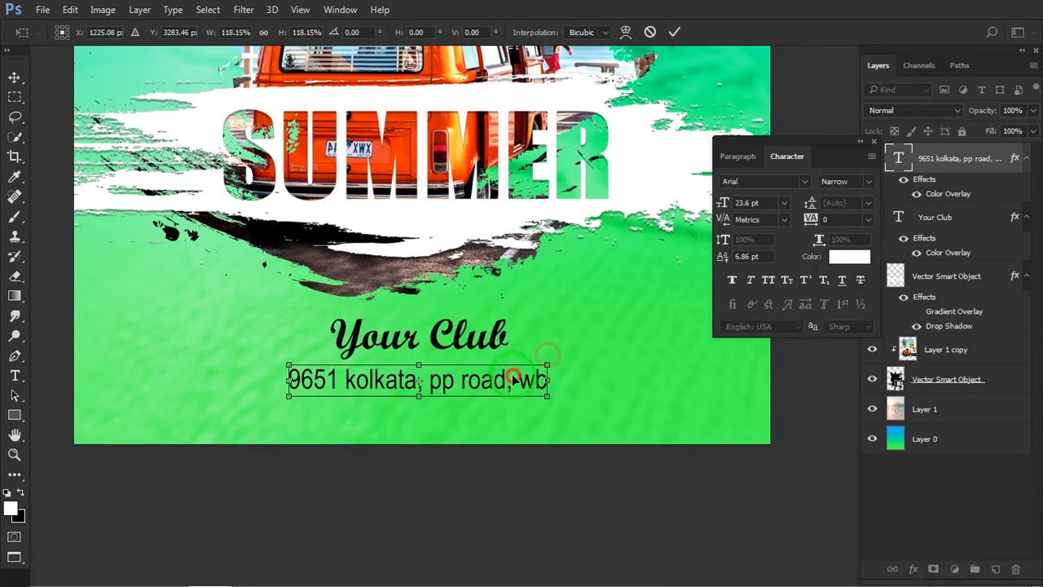
pyautogui.press('Return')
pyautogui.hotkey('ctrl', '0')
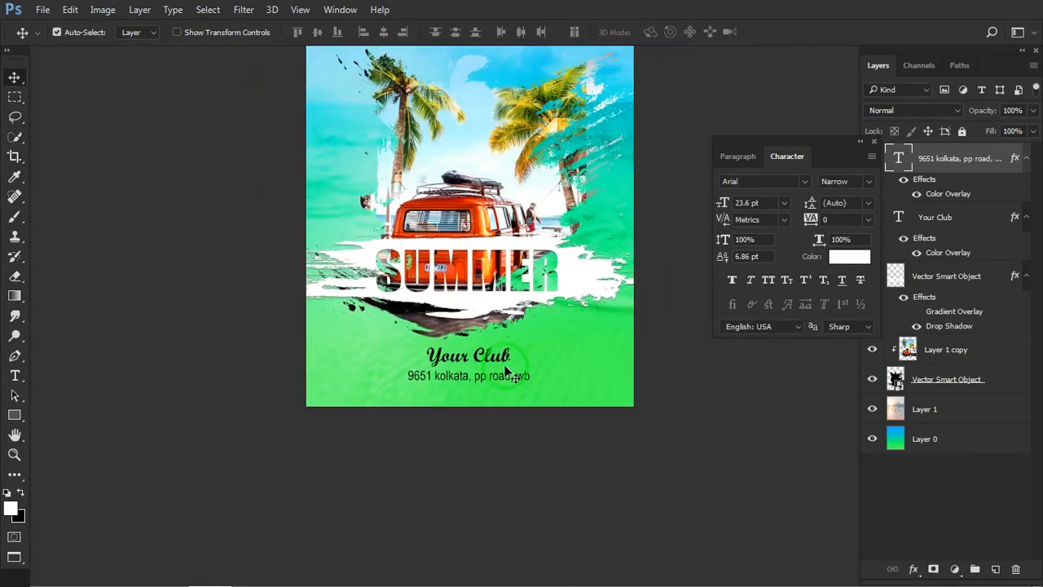
# - Add a 48 pt SUMMER text in the sky near the poster's upper-left corner, using the SabrenaTonnyMJ font
pyautogui.scroll(-2, 491, 387)
pyautogui.moveTo(492, 377); pyautogui.dragTo(467, 439)
pyautogui.scroll(5, 347, 130)
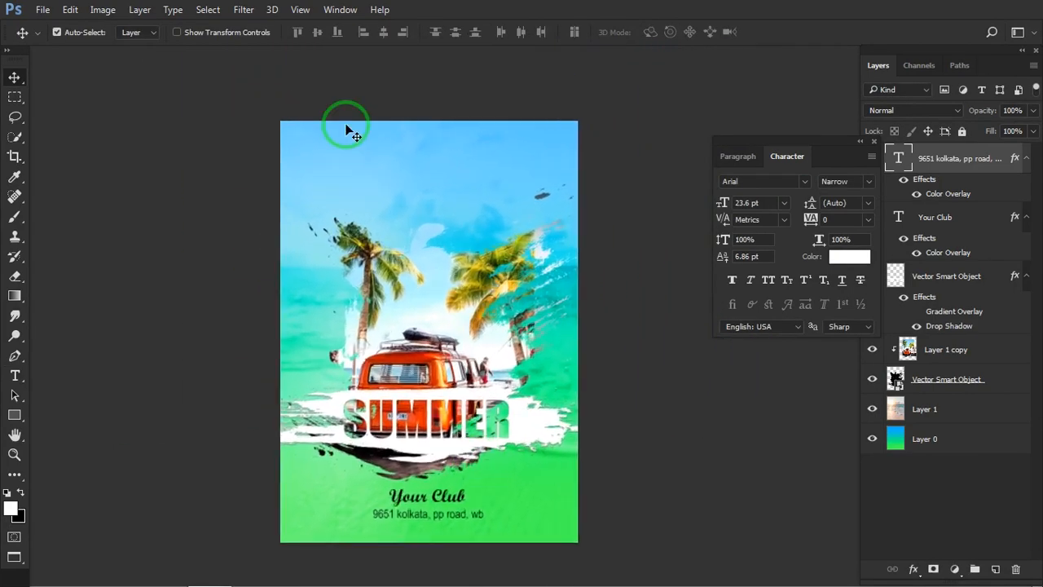
pyautogui.scroll(2, 318, 155)
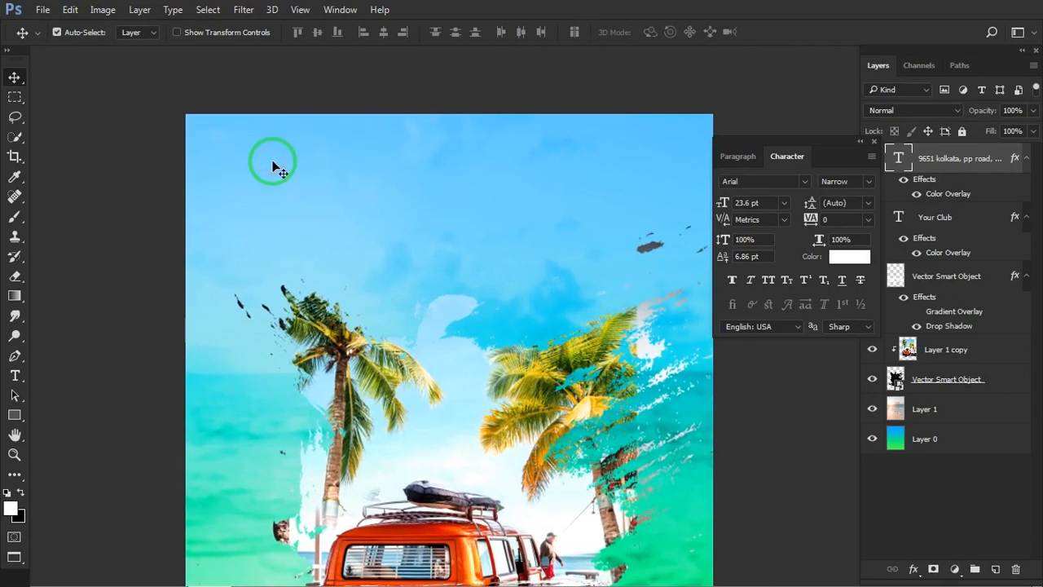
pyautogui.press('t')
pyautogui.click(260, 163)
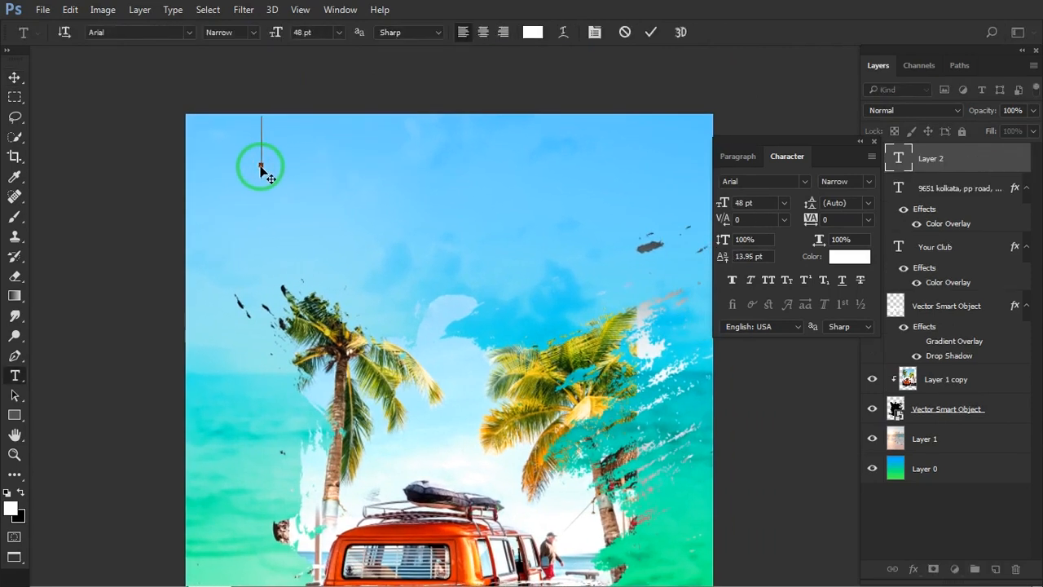
pyautogui.hotkey('ctrl', 'a')
pyautogui.click(189, 32)
pyautogui.moveTo(398, 221); pyautogui.dragTo(400, 345)
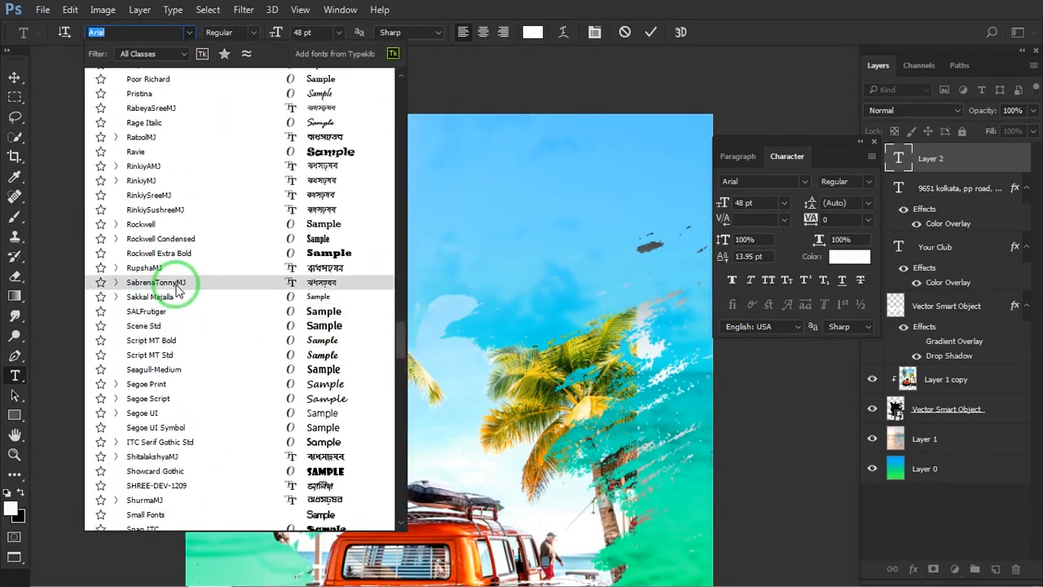
pyautogui.click(178, 286)
pyautogui.scroll(-10, 156, 29)
pyautogui.scroll(10, 156, 29)
# - Change the new SUMMER text's font to Scene Std
pyautogui.click(775, 182)
pyautogui.scroll(-10, 839, 429)
pyautogui.moveTo(1012, 286); pyautogui.dragTo(1013, 505)
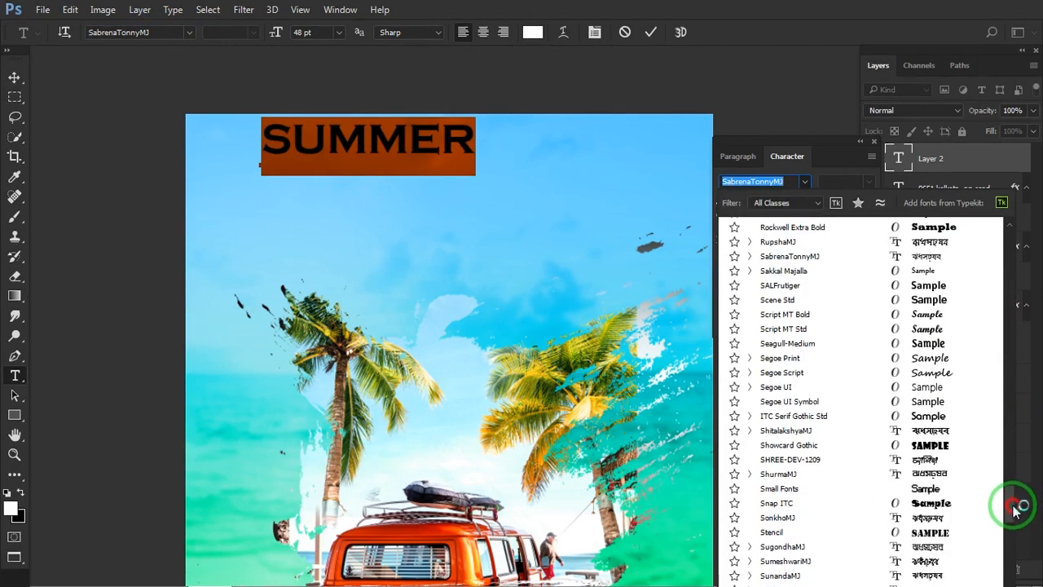
pyautogui.click(786, 300)
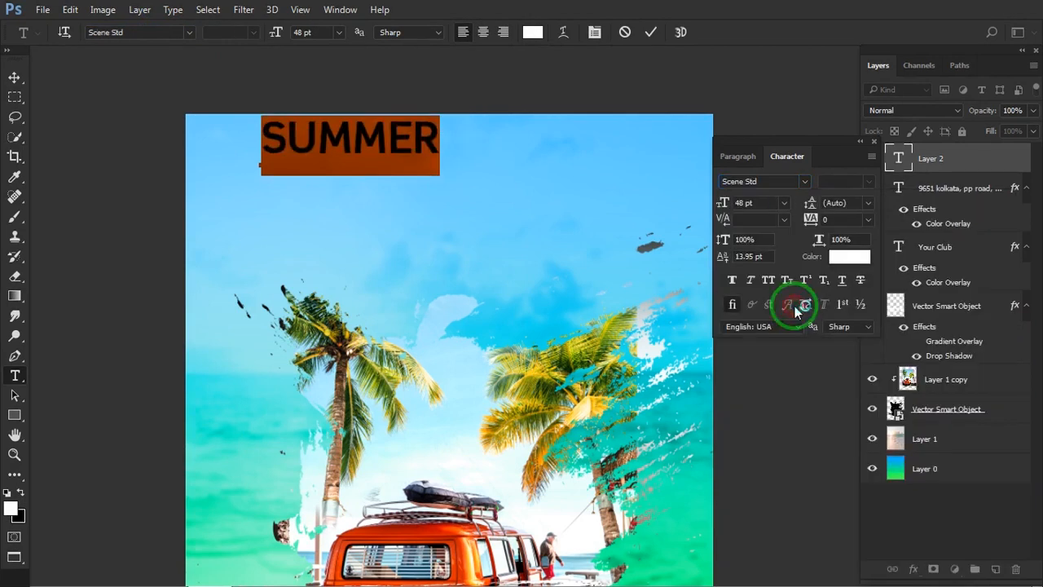
# - Underline the upper SUMMER text and add an ENJOY PLACE text in 48 pt Scene Std below it
pyautogui.click(415, 161)
pyautogui.click(263, 217)
pyautogui.write('ENJOY PLACE')
pyautogui.tripleClick(496, 200)
pyautogui.click(842, 281)
pyautogui.click(492, 193)
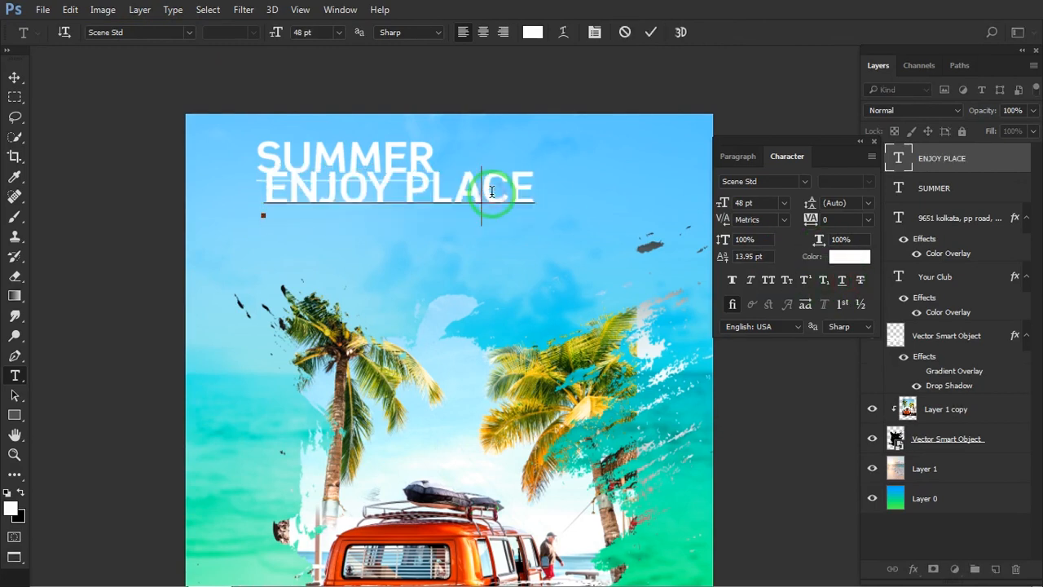
# - Reduce ENJOY PLACE to 30.87 pt so it fits the width of the underlined SUMMER text, directly beneath the line
pyautogui.hotkey('ctrl', 'Return')
pyautogui.press('v')
pyautogui.hotkey('ctrl', 't')
pyautogui.moveTo(535, 167); pyautogui.dragTo(418, 203)
pyautogui.press('Return')
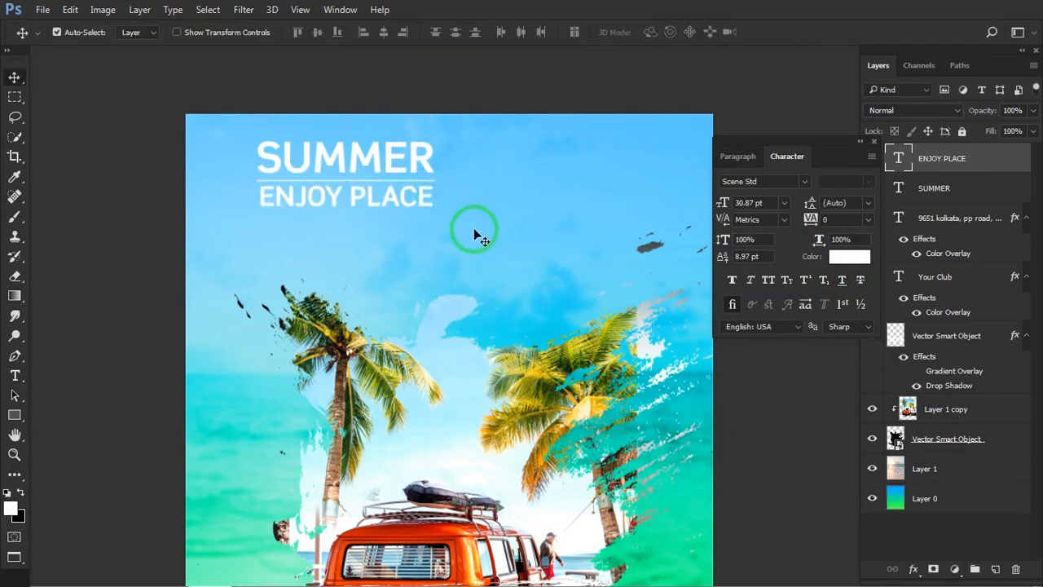
# - Scale SUMMER and ENJOY PLACE down together in the poster's upper-left corner and link their two layers
pyautogui.keyDown('shift'); pyautogui.click(916, 198); pyautogui.keyUp('shift')
pyautogui.hotkey('ctrl', 't')
pyautogui.scroll(-2, 432, 193)
pyautogui.moveTo(436, 145); pyautogui.dragTo(351, 189)
pyautogui.press('Return')
pyautogui.scroll(-6, 351, 189)
pyautogui.click(895, 568)
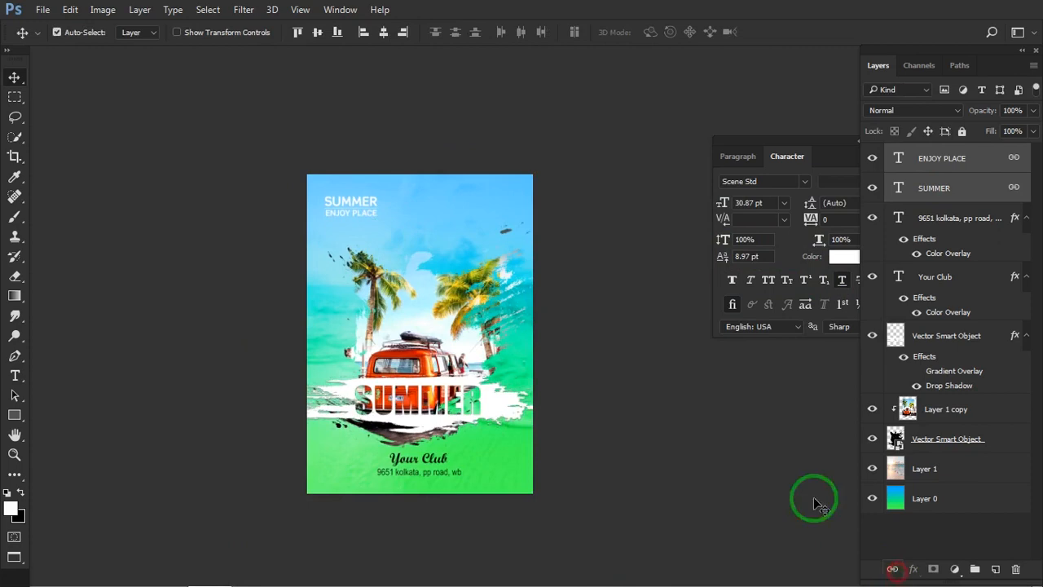
# - Add the text "Date : 22.22.22" in 48 pt Scene Std in the sky on the poster's upper right
pyautogui.click(537, 289)
pyautogui.scroll(5, 443, 203)
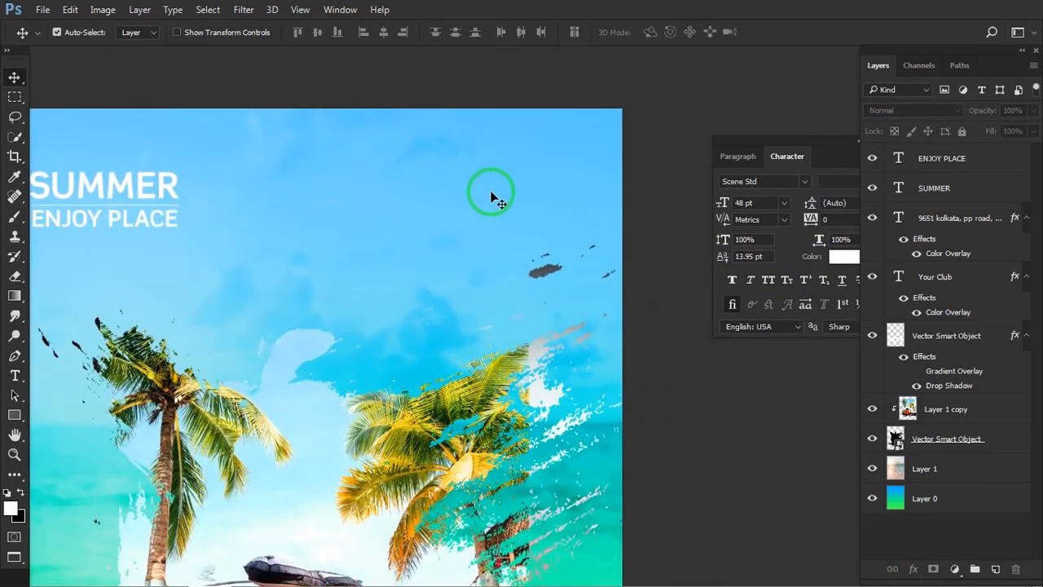
pyautogui.scroll(-1, 489, 196)
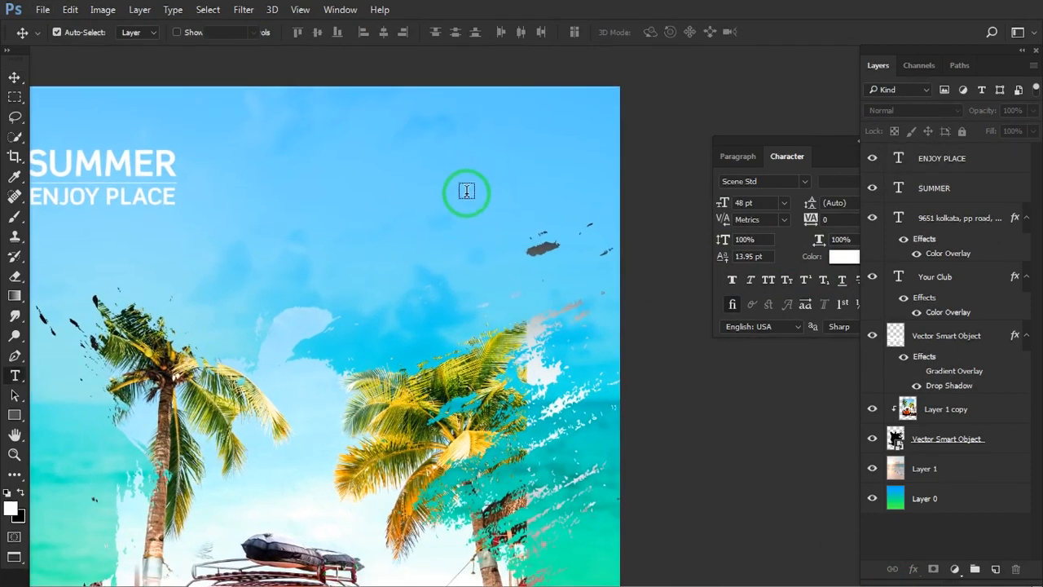
pyautogui.press('t')
pyautogui.click(456, 196)
pyautogui.write('Date : 22.22.22')
pyautogui.hotkey('ctrl', 'Return')
pyautogui.press('v')
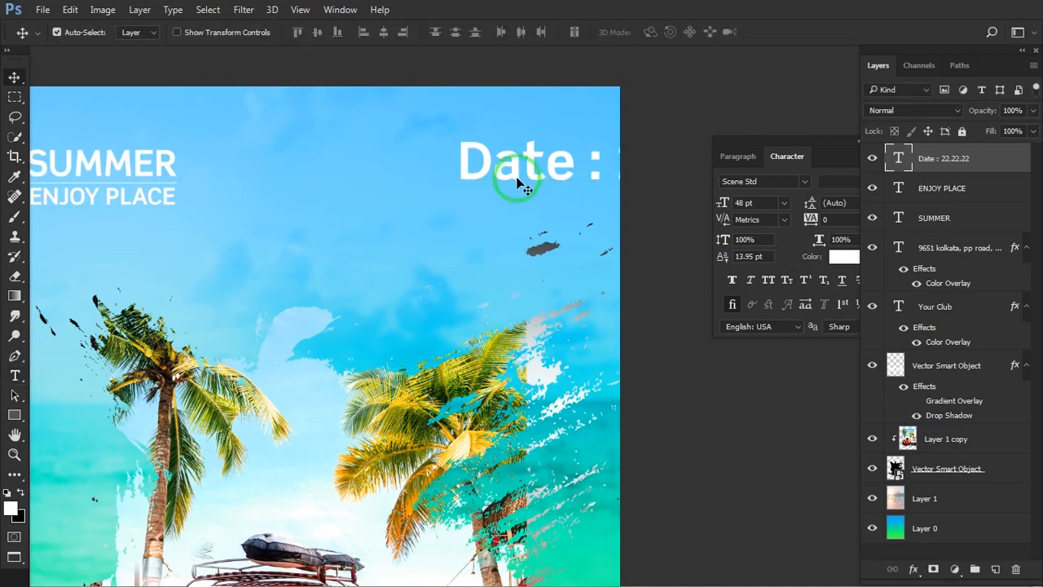
# - Reduce the date text to 16.8 pt and place it in the poster's upper-right corner, level with the SUMMER heading
pyautogui.moveTo(517, 185); pyautogui.dragTo(381, 187)
pyautogui.hotkey('ctrl', 't')
pyautogui.moveTo(701, 147); pyautogui.dragTo(631, 163)
pyautogui.press('Return')
pyautogui.scroll(-3, 530, 193)
pyautogui.scroll(-2, 526, 213)
pyautogui.moveTo(484, 217); pyautogui.dragTo(466, 200)
pyautogui.scroll(2, 462, 197)
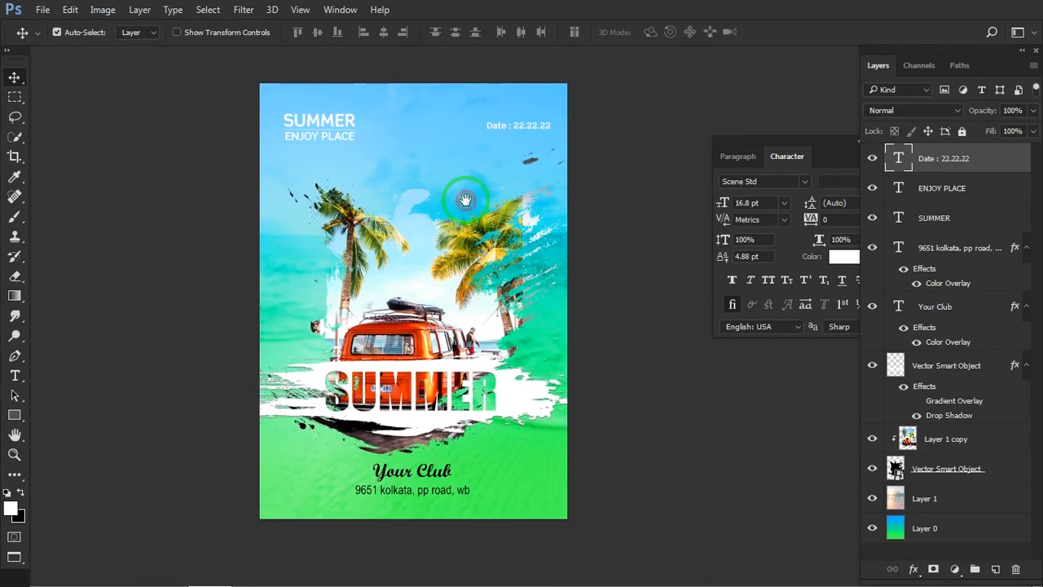
# - Create a thin white border on a new layer by filling the area outside an inner rectangle of about 8.09 × 11.53 in
pyautogui.click(15, 97)
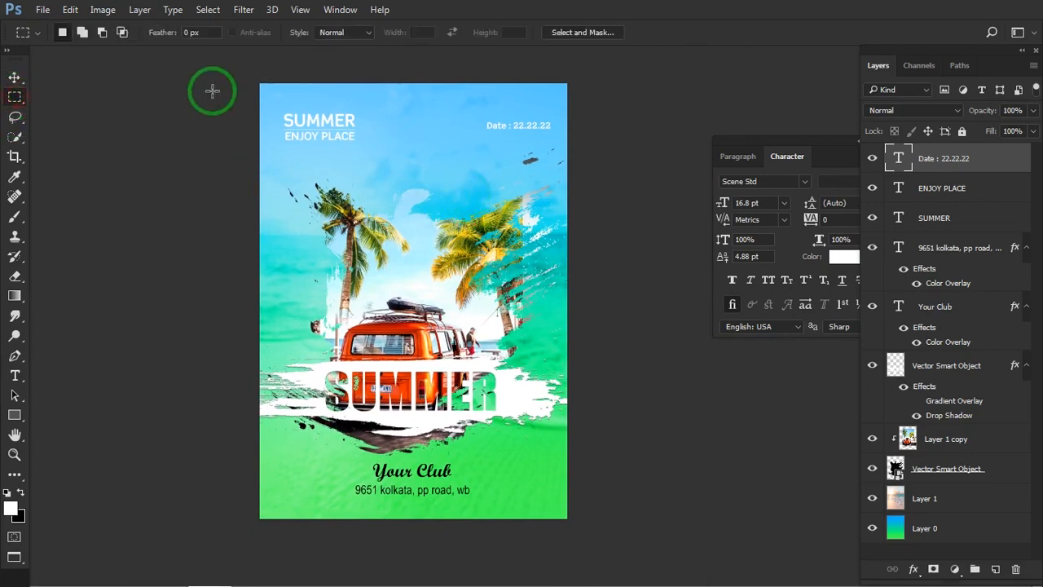
pyautogui.moveTo(287, 127); pyautogui.dragTo(563, 515)
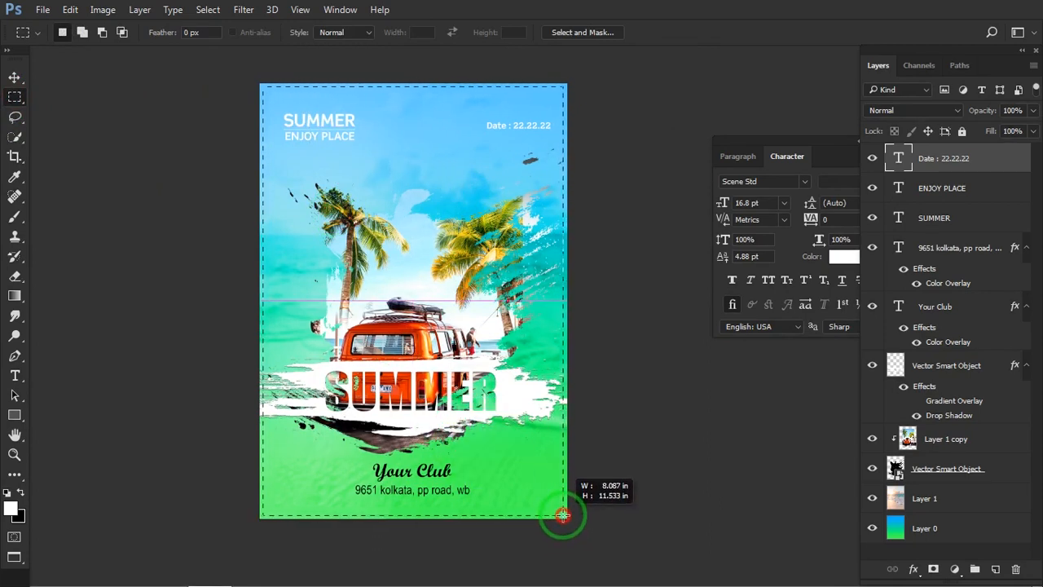
pyautogui.click(15, 77)
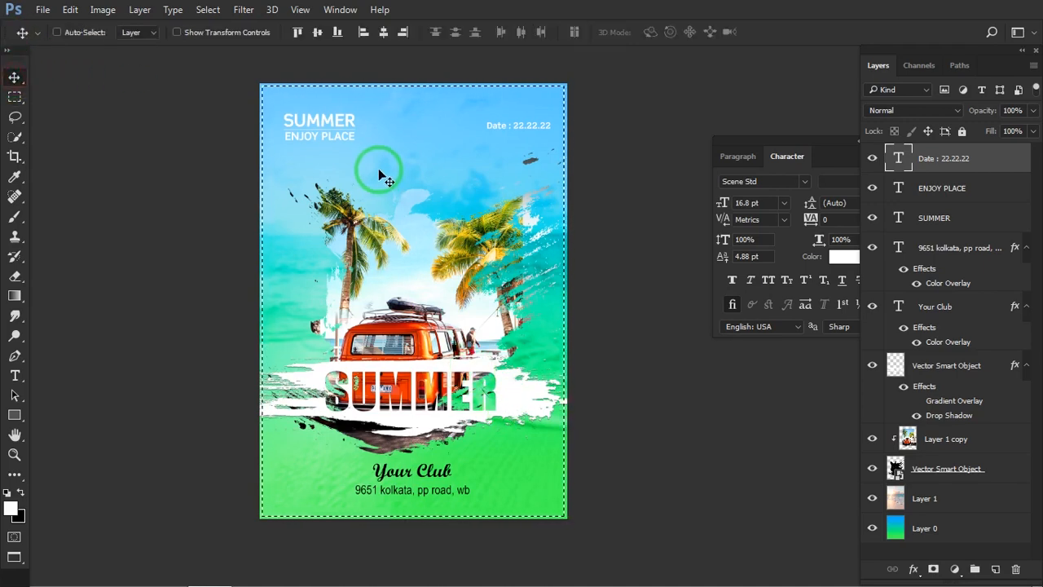
pyautogui.click(996, 569)
pyautogui.hotkey('alt', 'BackSpace')
pyautogui.hotkey('ctrl', 'd')
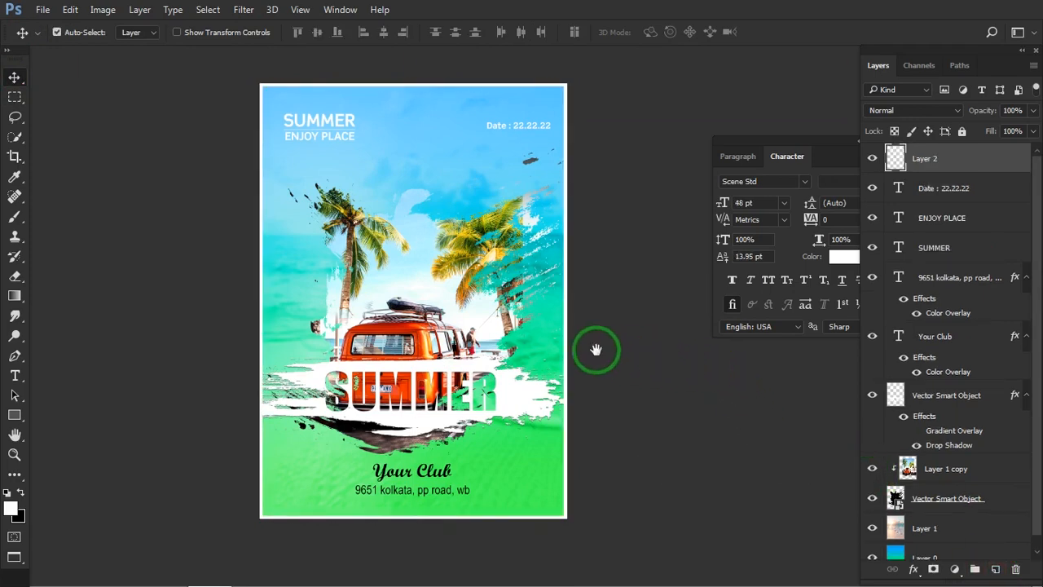